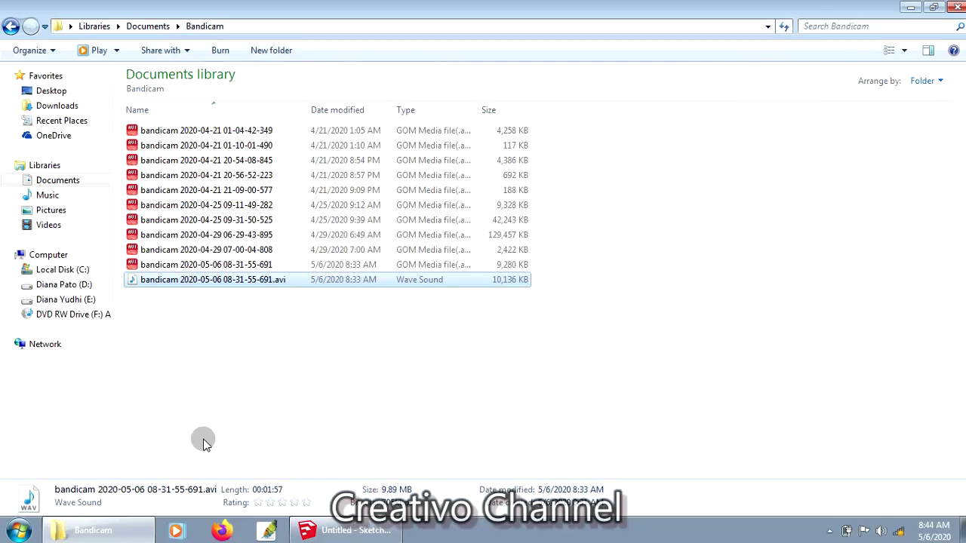
- Bring the untitled SketchUp model to the front and check that Layer0 is the only layer
{"action": "left_click", "coordinate": [358, 531]}
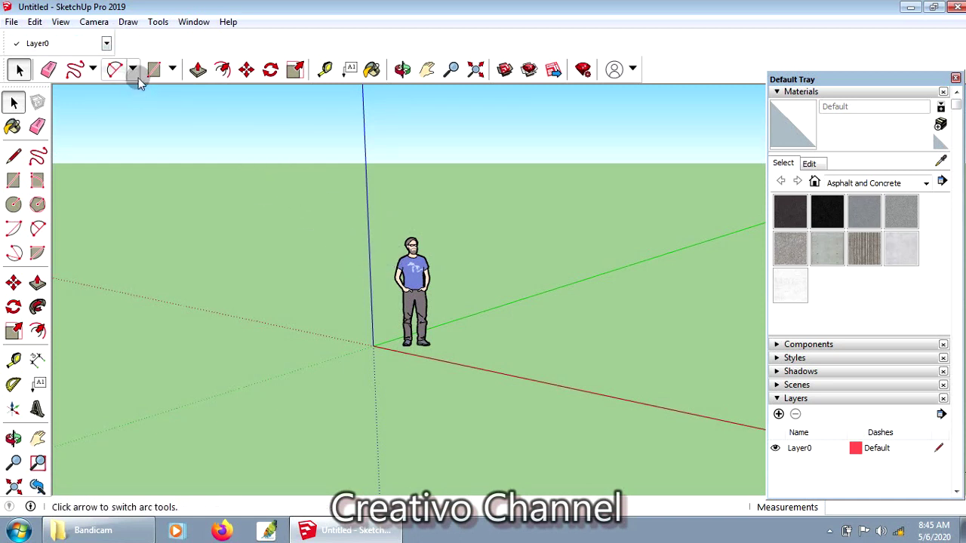
{"action": "left_click", "coordinate": [108, 44]}
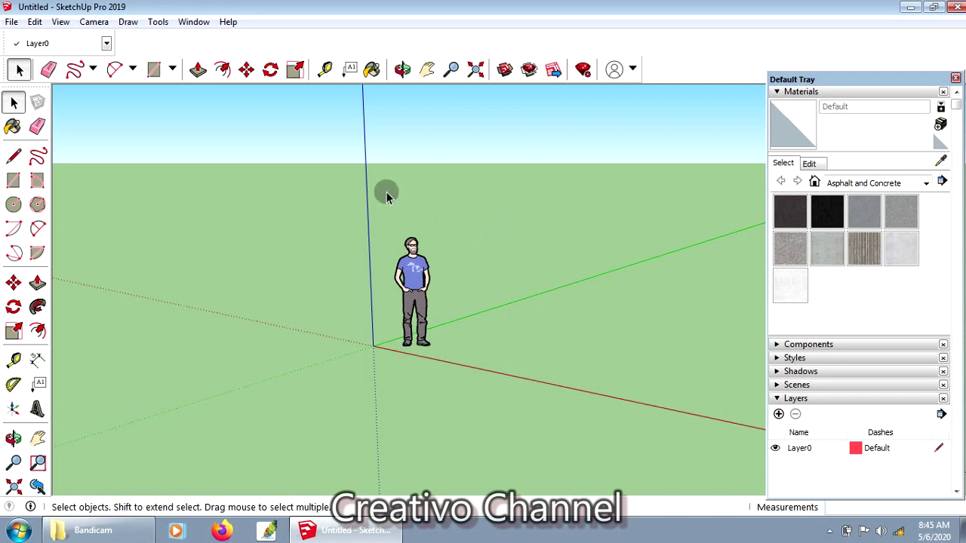
- Create a layer named 'pondasi' beside Layer0 and make it the current layer
{"action": "left_click", "coordinate": [777, 414]}
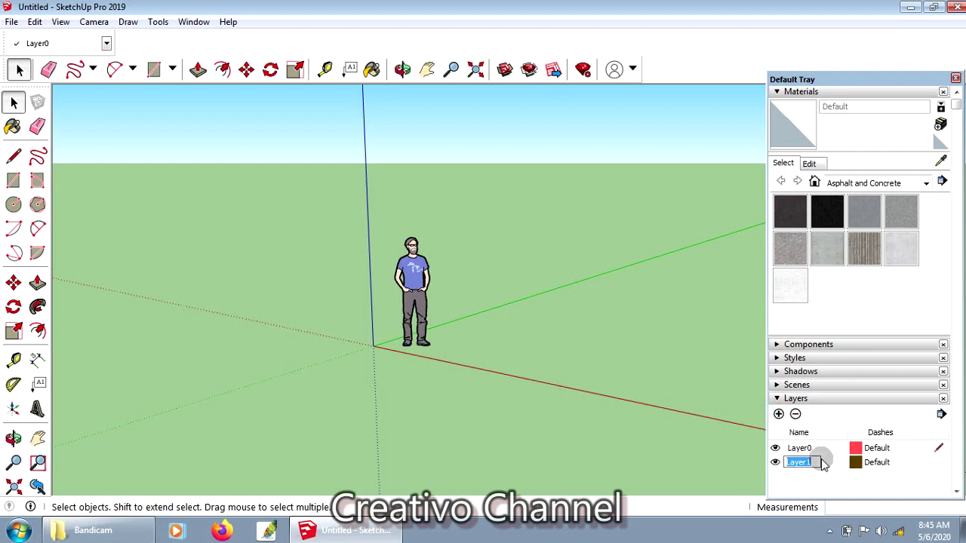
{"action": "type", "text": "pon"}
{"action": "type", "text": "dasi"}
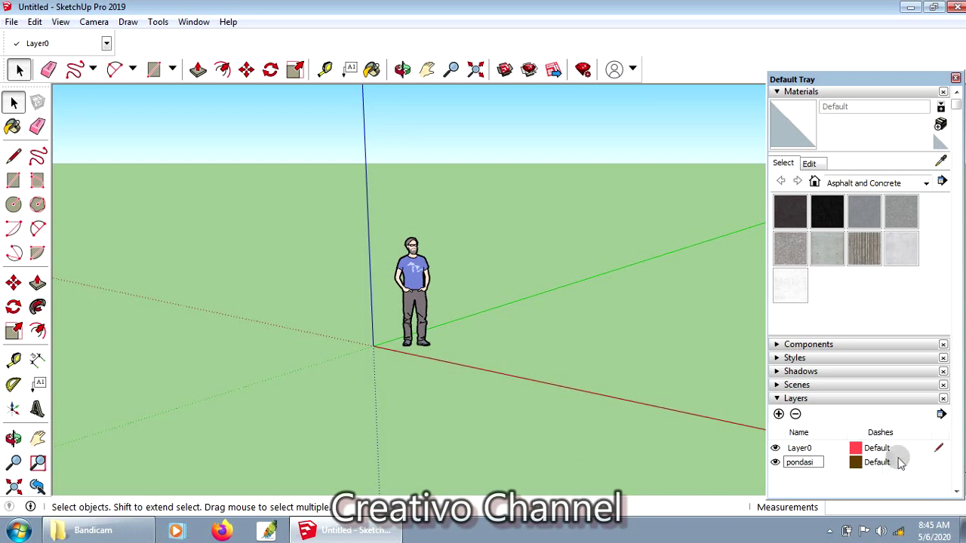
{"action": "left_click", "coordinate": [938, 463]}
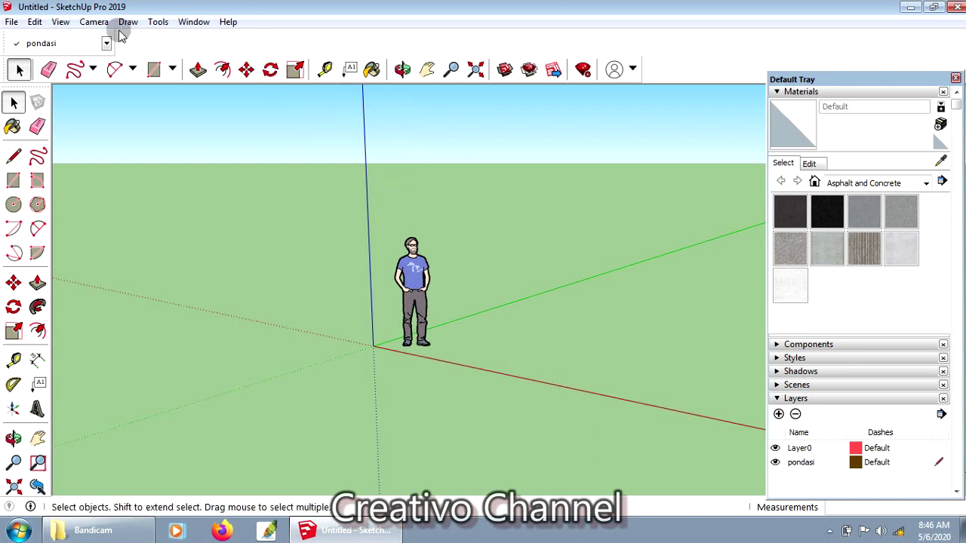
{"action": "left_click", "coordinate": [93, 22]}
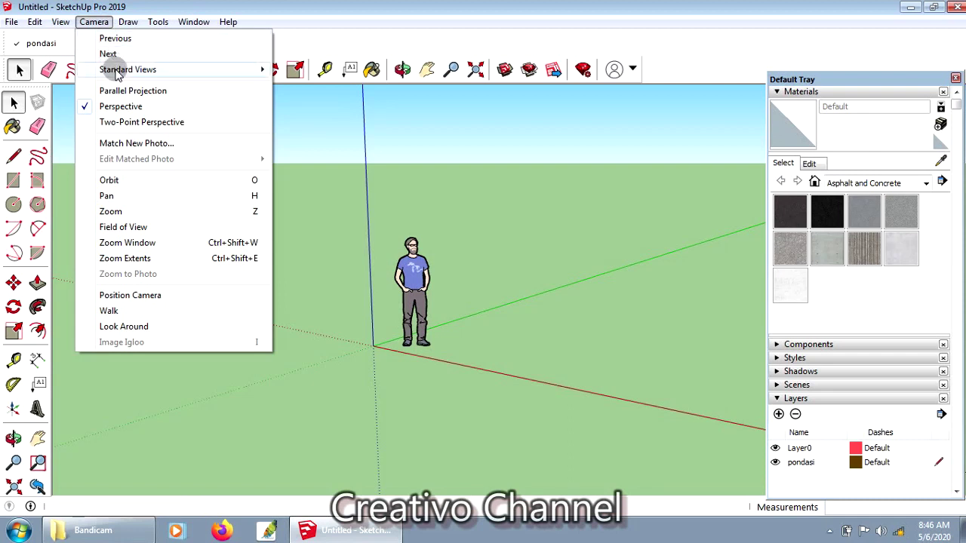
{"action": "mouse_move", "coordinate": [128, 69]}
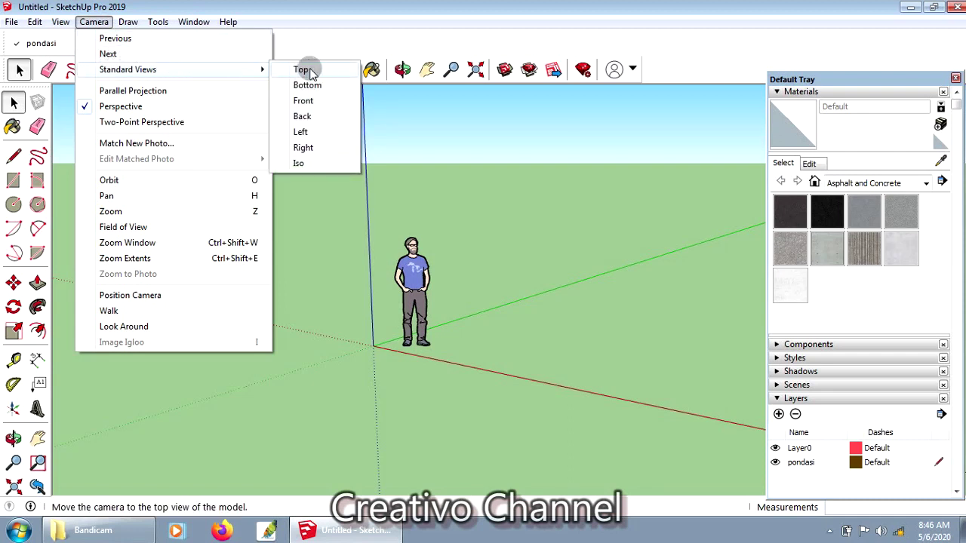
- Switch to the Top standard view and zoom in around the origin
{"action": "left_click", "coordinate": [311, 70]}
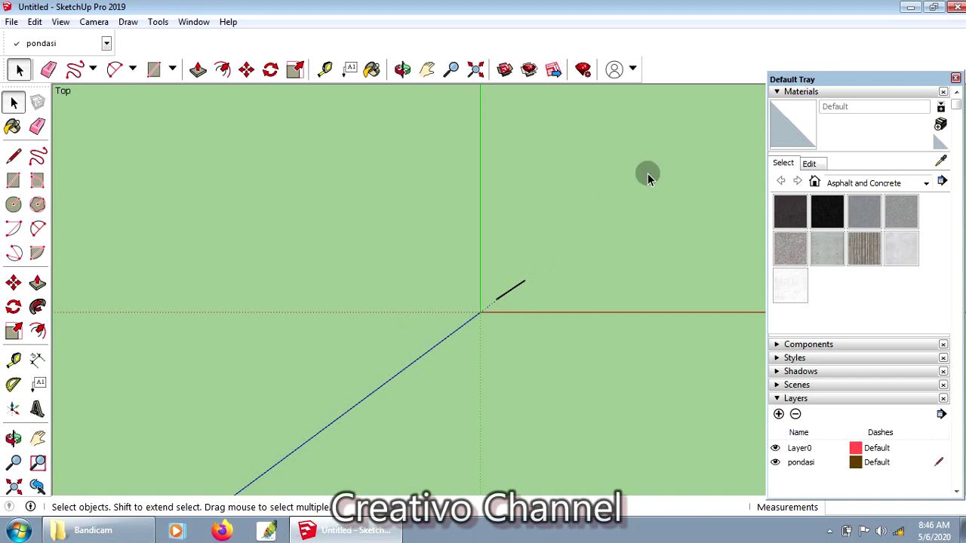
{"action": "scroll", "coordinate": [639, 171], "scroll_direction": "up", "scroll_amount": 1}
{"action": "scroll", "coordinate": [639, 172], "scroll_direction": "up", "scroll_amount": 2}
{"action": "scroll", "coordinate": [611, 195], "scroll_direction": "up", "scroll_amount": 1}
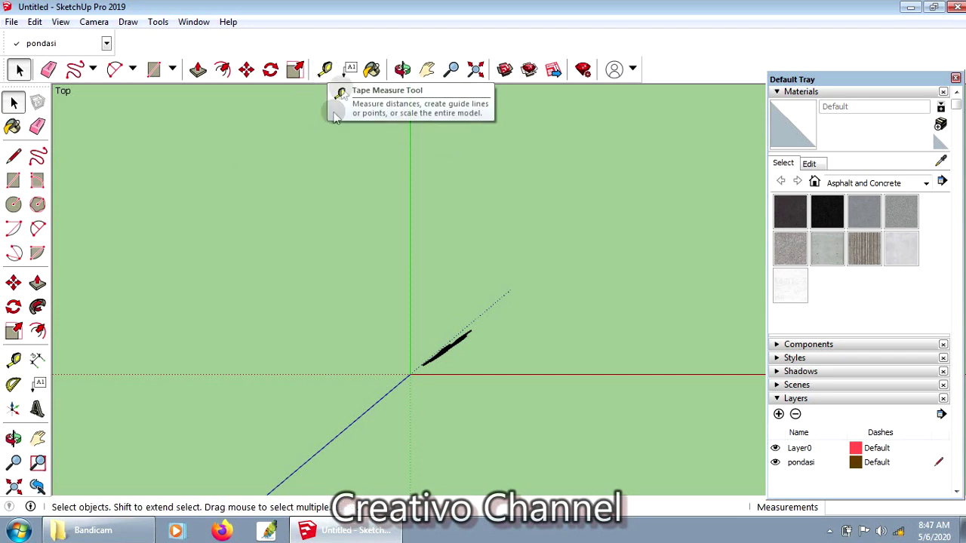
- Place a guide along the green axis with the Tape Measure tool
{"action": "left_click", "coordinate": [322, 74]}
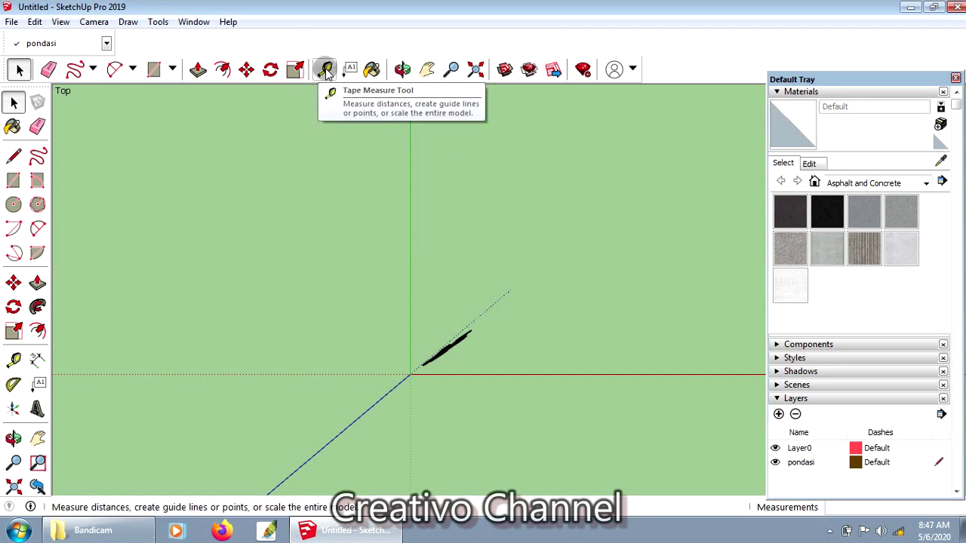
{"action": "left_click", "coordinate": [326, 73]}
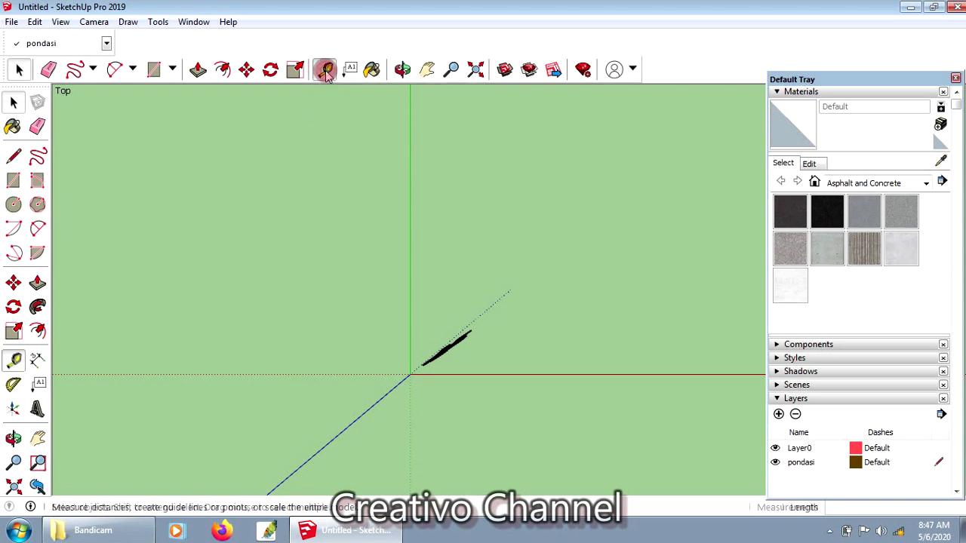
{"action": "left_click", "coordinate": [409, 235]}
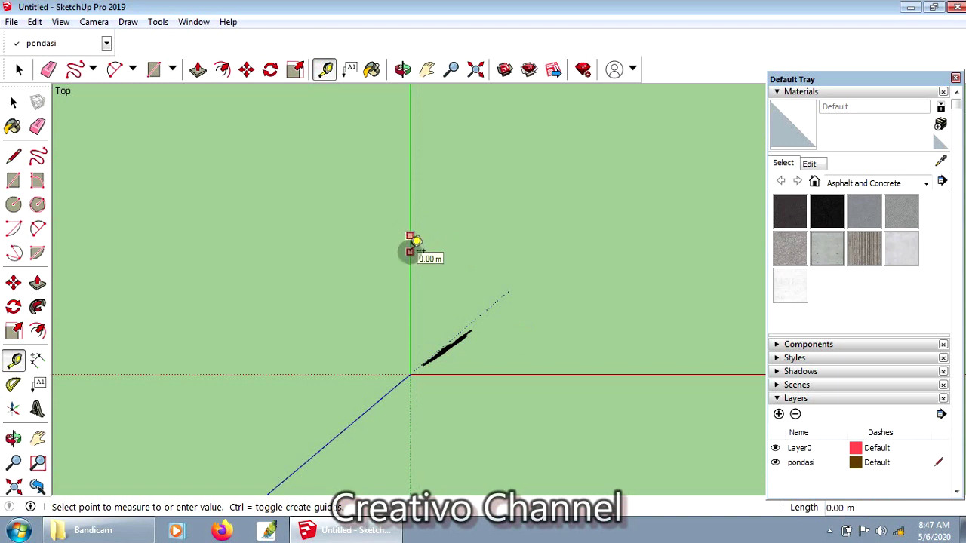
{"action": "left_click", "coordinate": [410, 251]}
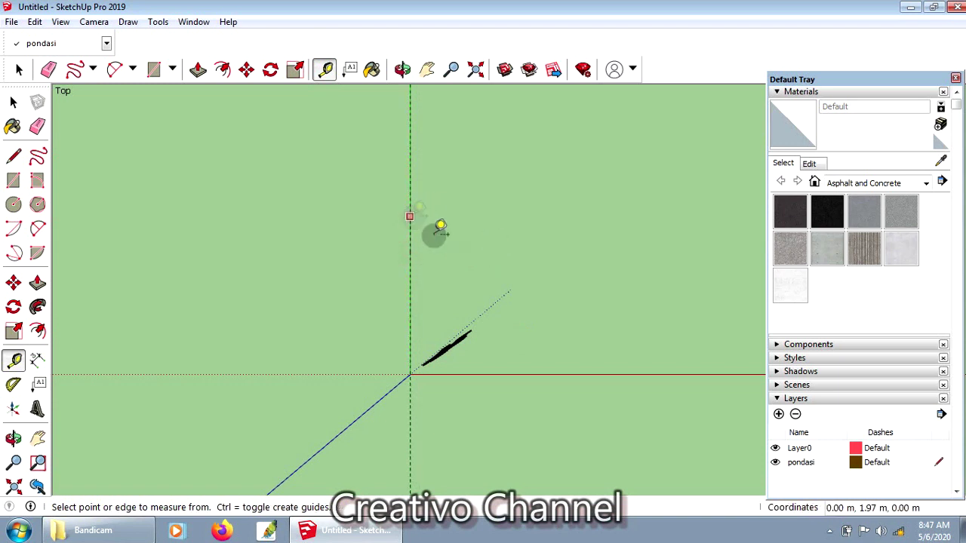
{"action": "scroll", "coordinate": [453, 223], "scroll_direction": "up", "scroll_amount": 2}
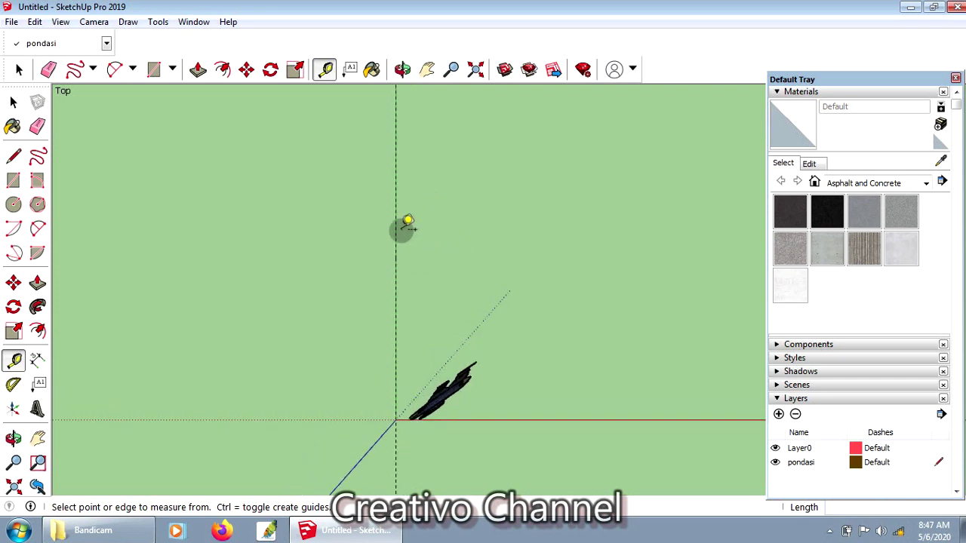
{"action": "scroll", "coordinate": [412, 230], "scroll_direction": "up", "scroll_amount": 2}
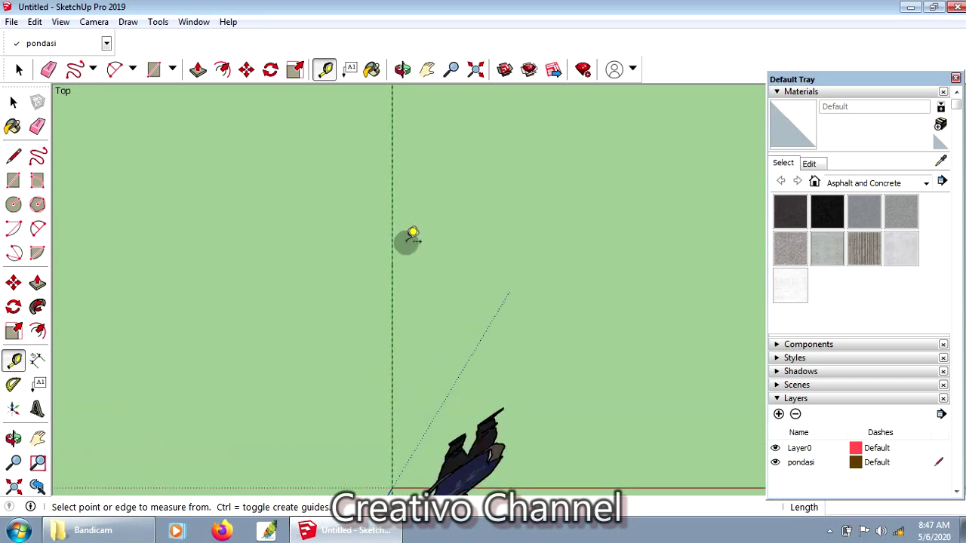
{"action": "scroll", "coordinate": [411, 232], "scroll_direction": "up", "scroll_amount": 1}
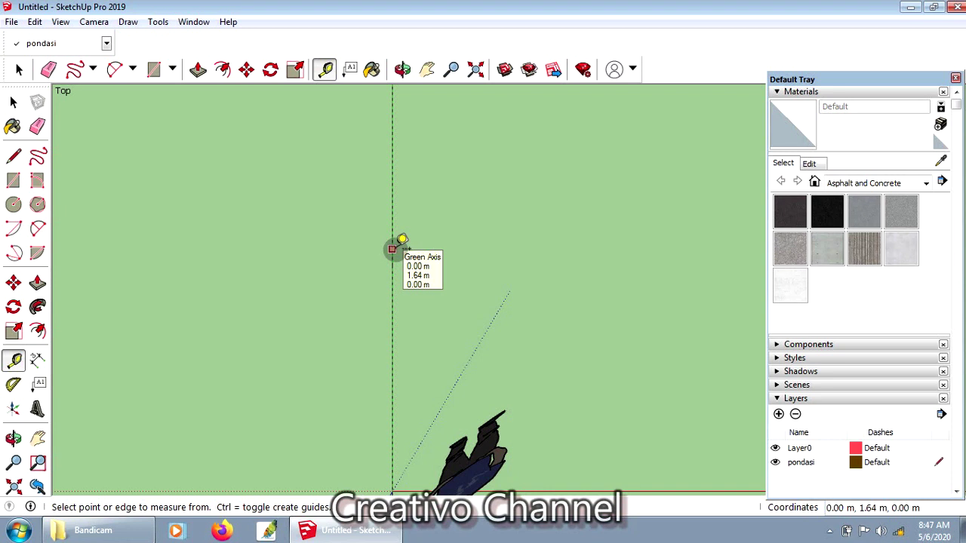
- Add a guide parallel to the green-axis guide, 6 m away
{"action": "left_click", "coordinate": [391, 249]}
{"action": "type", "text": "6"}
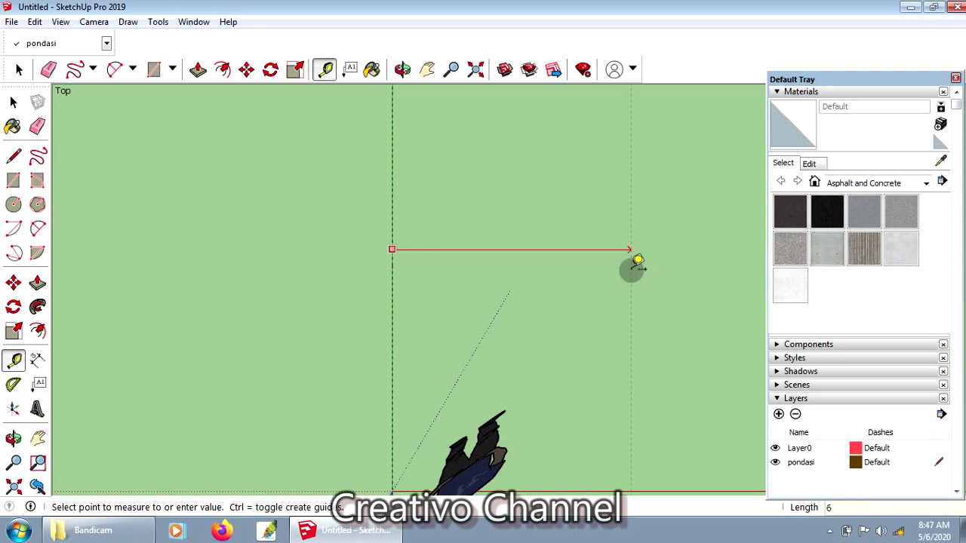
{"action": "key", "text": "Escape"}
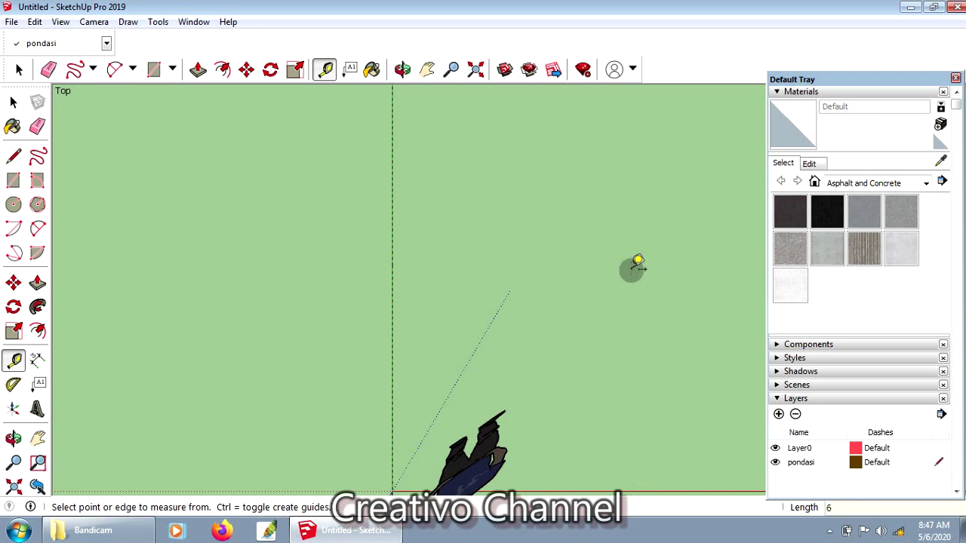
{"action": "scroll", "coordinate": [523, 267], "scroll_direction": "down", "scroll_amount": 2}
{"action": "scroll", "coordinate": [470, 271], "scroll_direction": "down", "scroll_amount": 2}
{"action": "scroll", "coordinate": [401, 304], "scroll_direction": "down", "scroll_amount": 2}
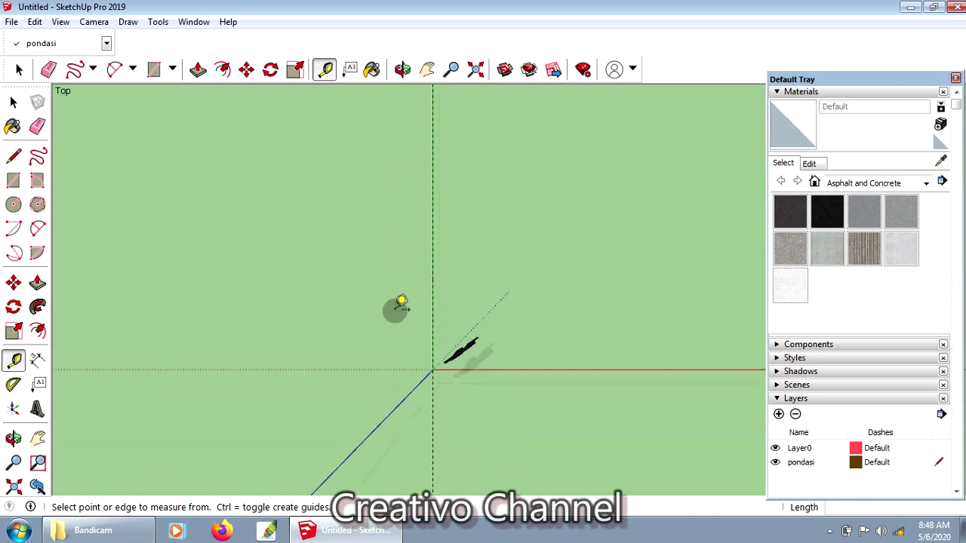
{"action": "scroll", "coordinate": [362, 306], "scroll_direction": "down", "scroll_amount": 2}
{"action": "scroll", "coordinate": [651, 218], "scroll_direction": "up", "scroll_amount": 2}
{"action": "scroll", "coordinate": [660, 215], "scroll_direction": "up", "scroll_amount": 2}
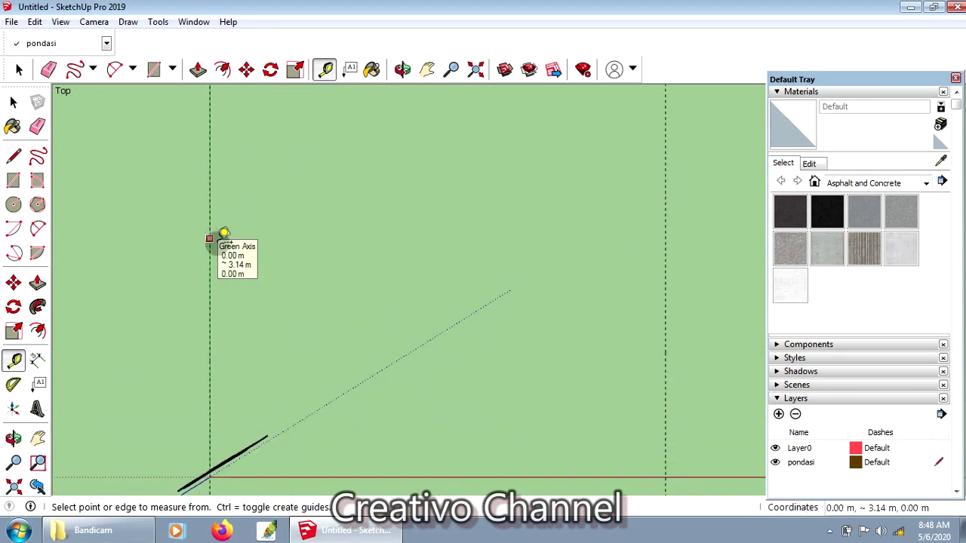
- Offset wall-thickness guides from the green-axis guide and from the horizontal guide
{"action": "left_click", "coordinate": [209, 244]}
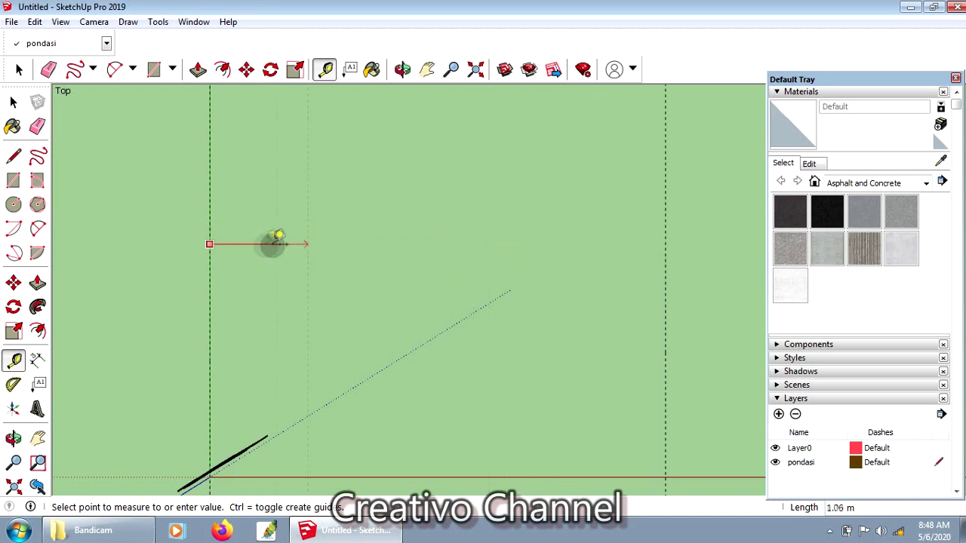
{"action": "left_click", "coordinate": [245, 243]}
{"action": "scroll", "coordinate": [373, 386], "scroll_direction": "down", "scroll_amount": 1}
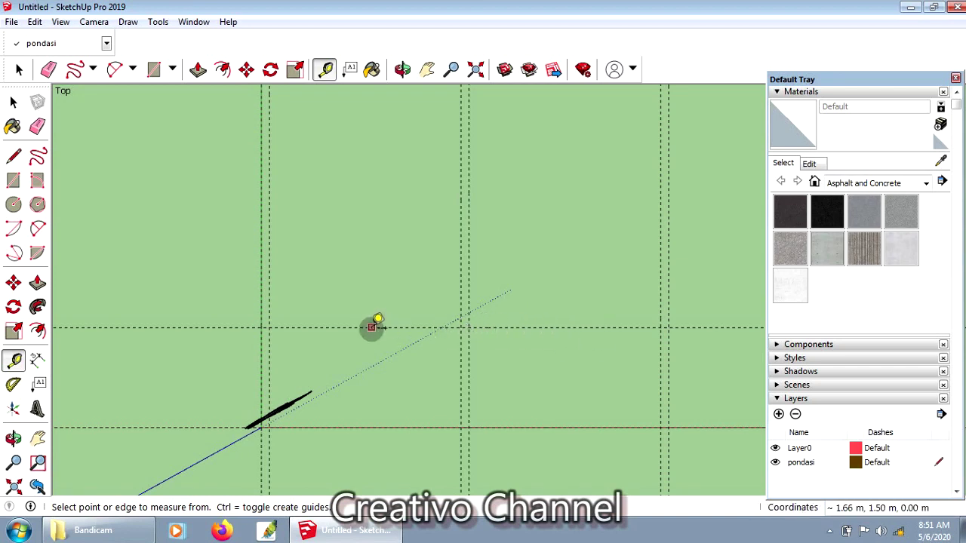
{"action": "left_click", "coordinate": [371, 329]}
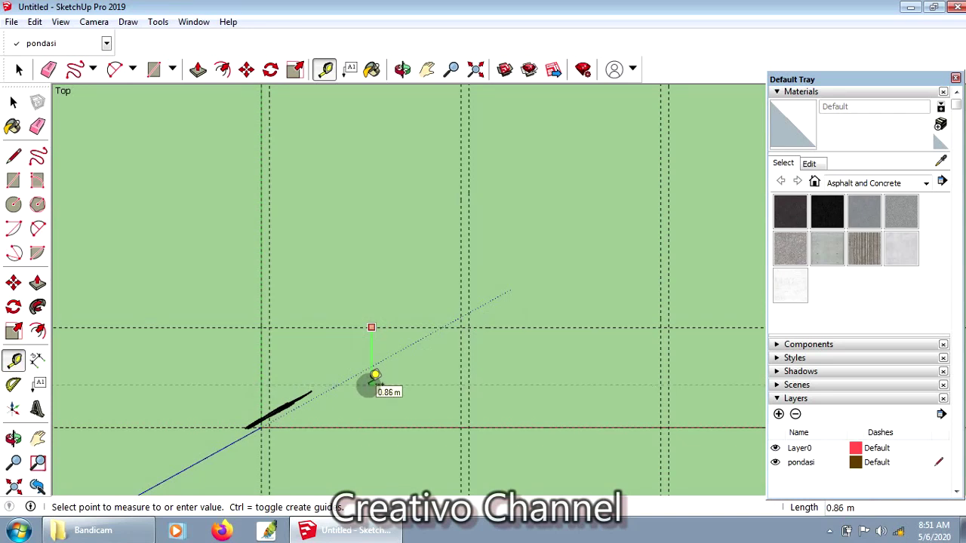
{"action": "left_click", "coordinate": [375, 376]}
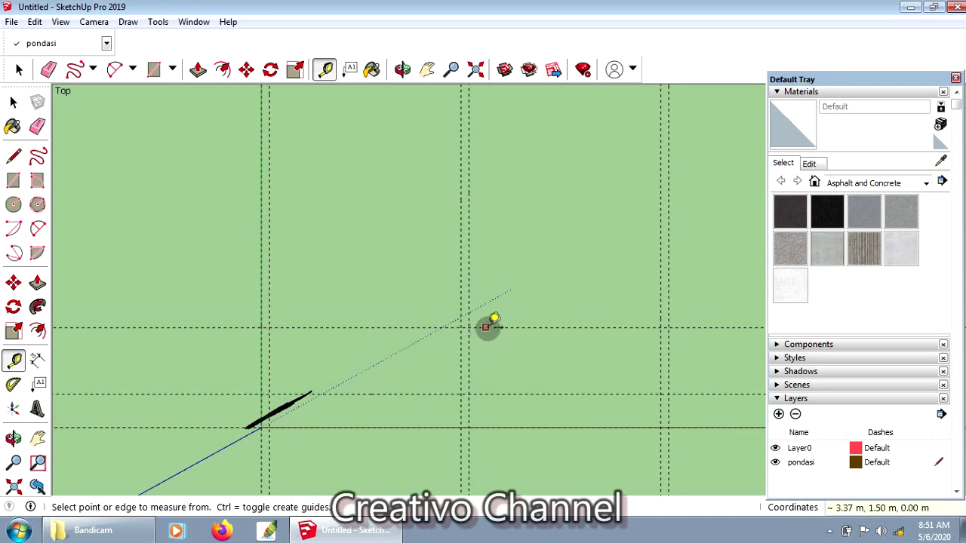
{"action": "scroll", "coordinate": [424, 391], "scroll_direction": "up", "scroll_amount": 1}
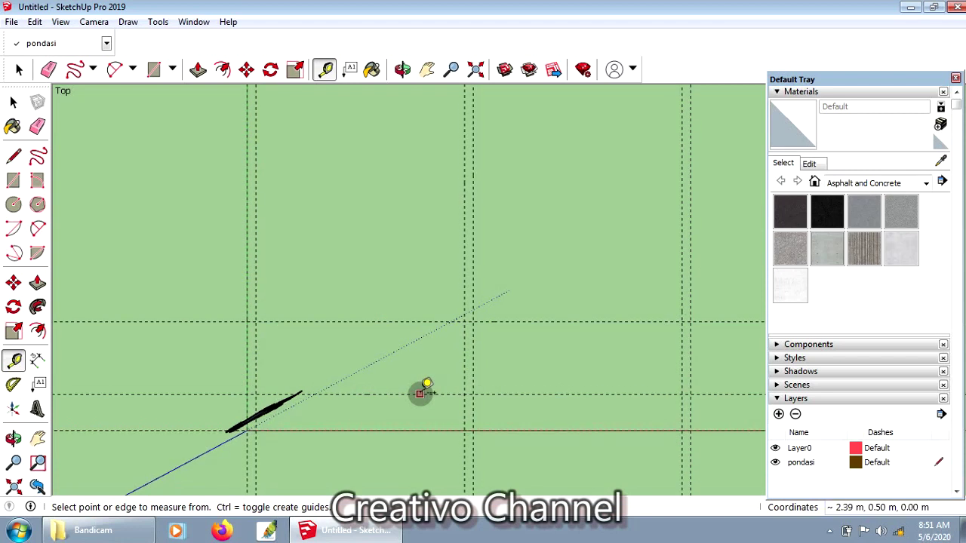
{"action": "scroll", "coordinate": [434, 397], "scroll_direction": "up", "scroll_amount": 1}
{"action": "left_click", "coordinate": [390, 393]}
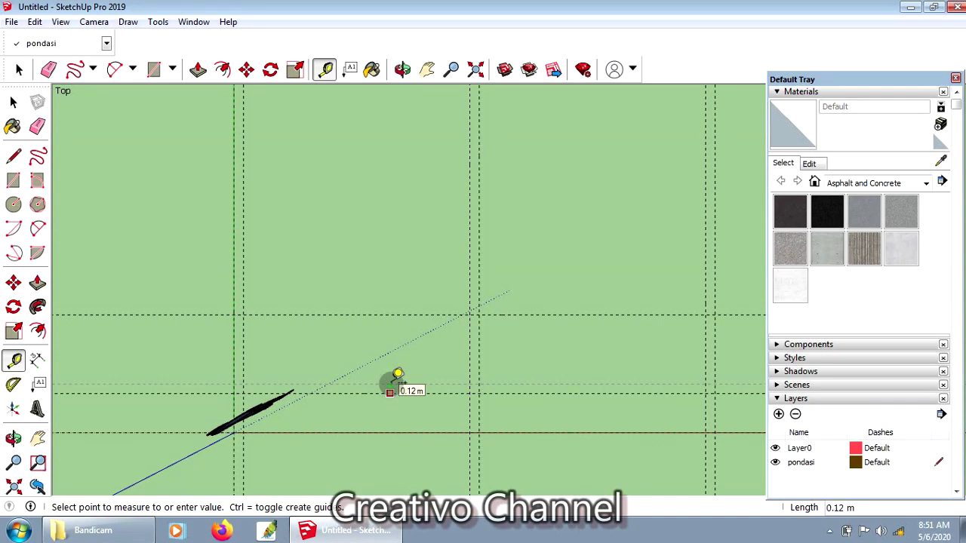
{"action": "left_click", "coordinate": [398, 374]}
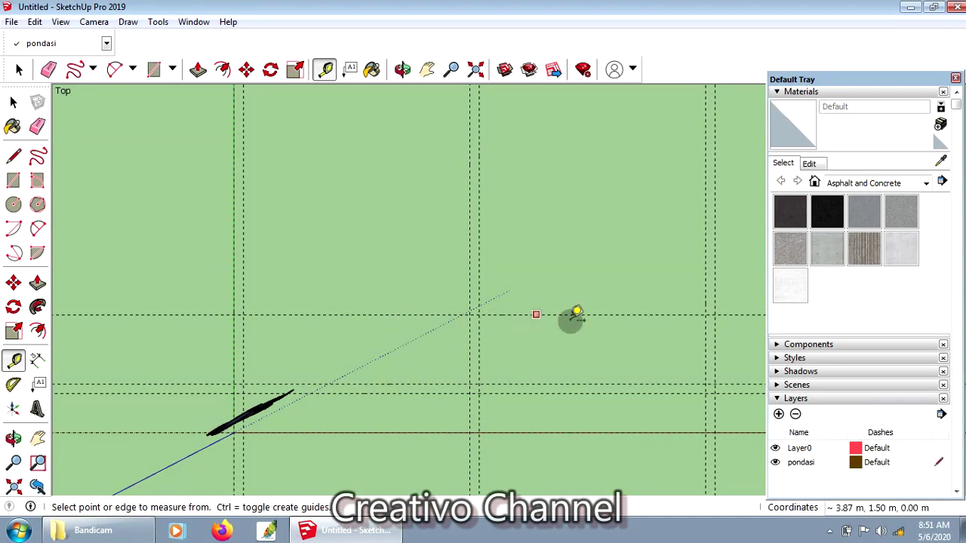
- Add another horizontal wall-thickness guide, then a guide 3.00 m above
{"action": "left_click", "coordinate": [578, 314]}
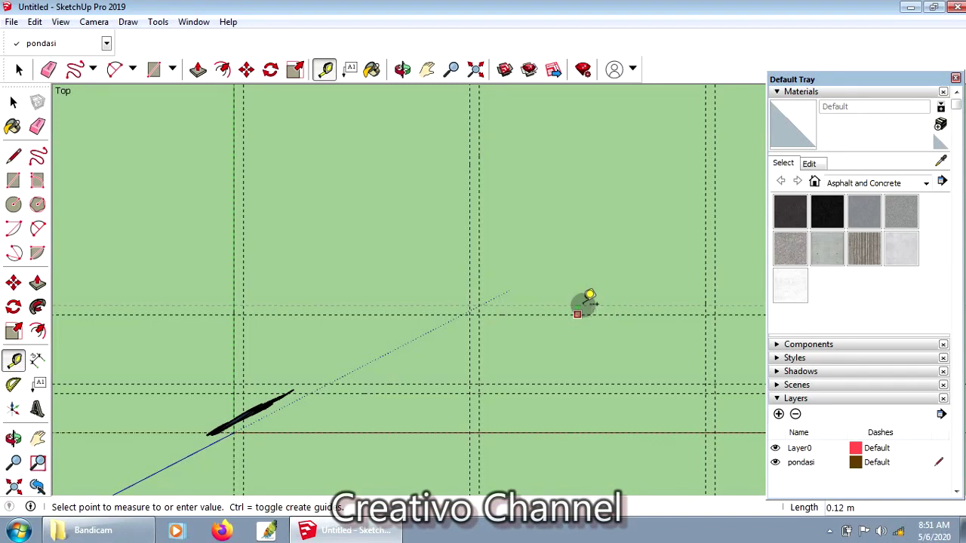
{"action": "left_click", "coordinate": [581, 305]}
{"action": "scroll", "coordinate": [290, 392], "scroll_direction": "down", "scroll_amount": 1}
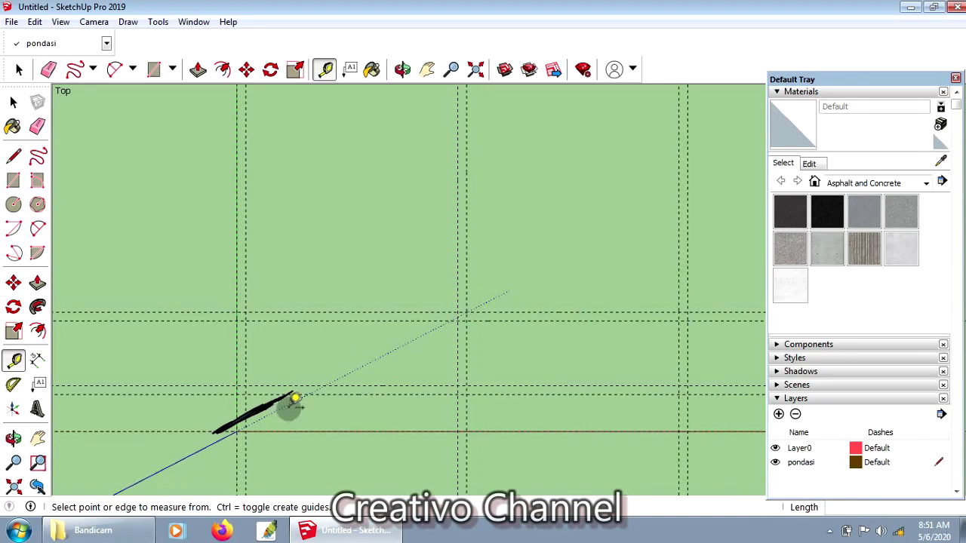
{"action": "scroll", "coordinate": [291, 396], "scroll_direction": "down", "scroll_amount": 1}
{"action": "scroll", "coordinate": [332, 388], "scroll_direction": "down", "scroll_amount": 1}
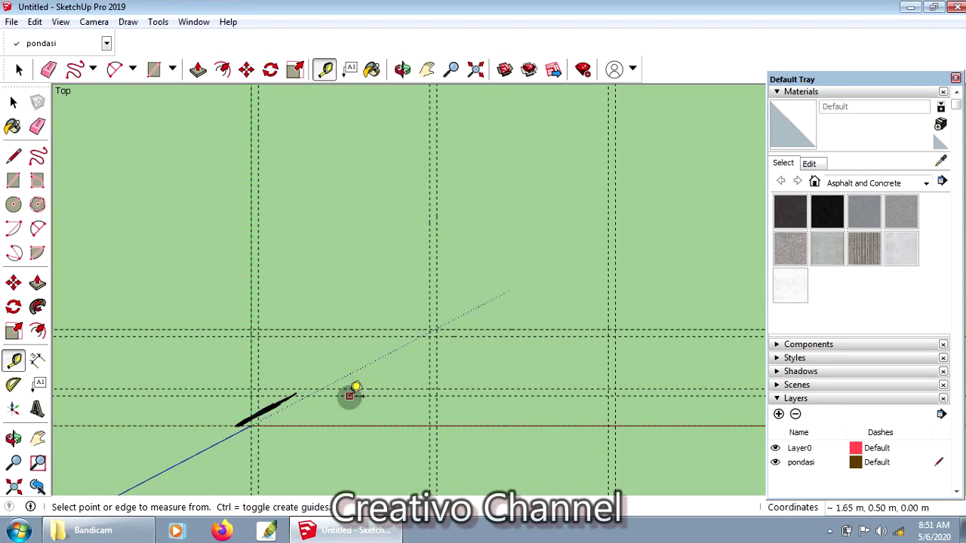
{"action": "left_click", "coordinate": [349, 397]}
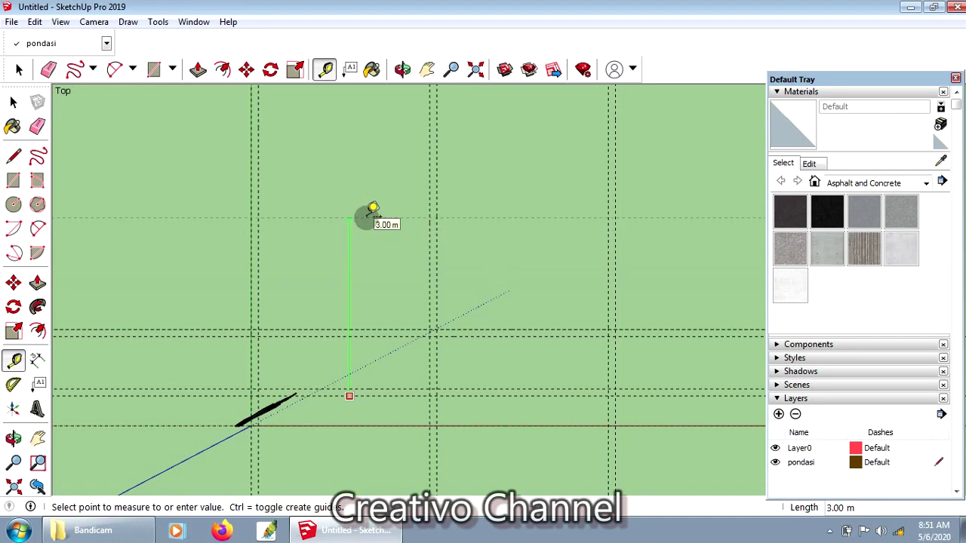
{"action": "left_click", "coordinate": [369, 218]}
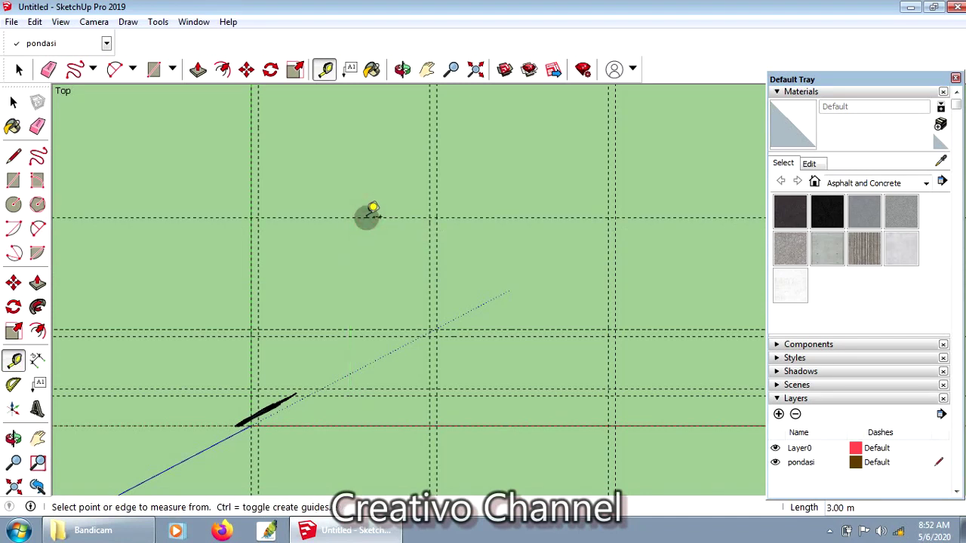
- Offset a new guide 0.12 m from the last guide
{"action": "scroll", "coordinate": [368, 218], "scroll_direction": "up", "scroll_amount": 1}
{"action": "left_click", "coordinate": [362, 217]}
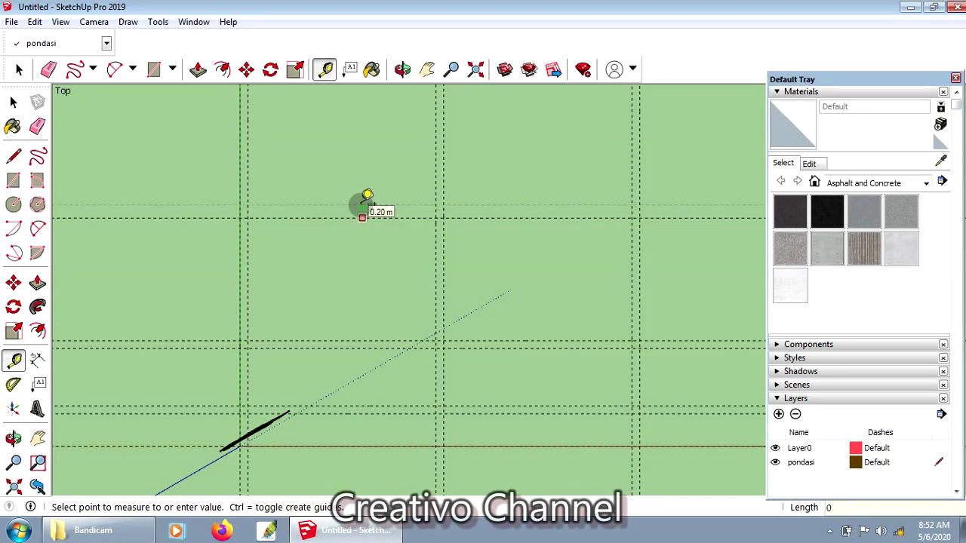
{"action": "type", "text": ".12"}
{"action": "key", "text": "Return"}
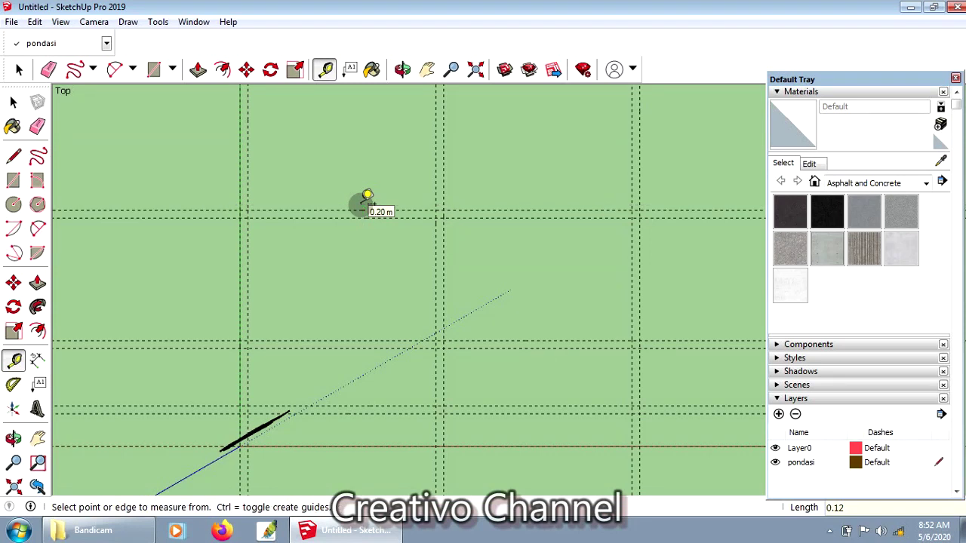
{"action": "scroll", "coordinate": [377, 260], "scroll_direction": "down", "scroll_amount": 1}
{"action": "scroll", "coordinate": [393, 272], "scroll_direction": "down", "scroll_amount": 2}
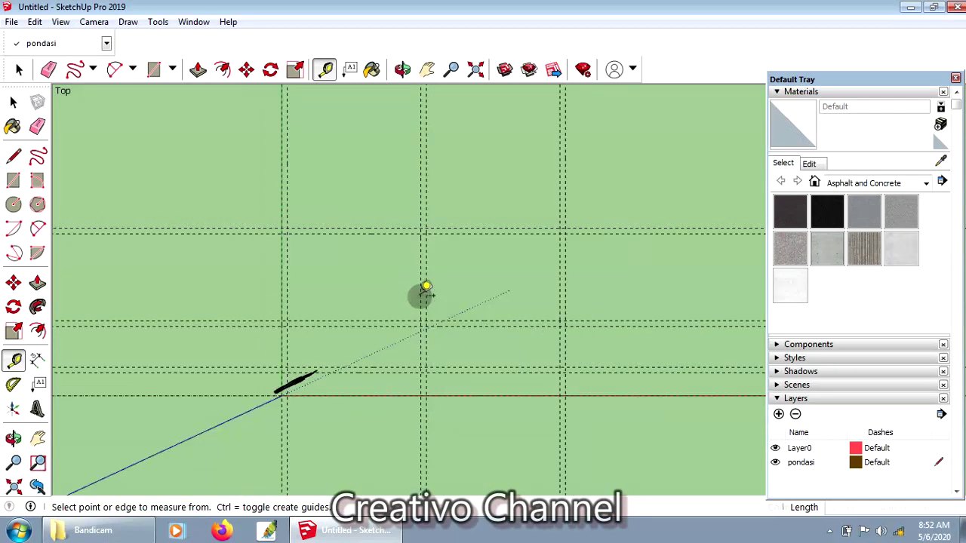
{"action": "scroll", "coordinate": [389, 219], "scroll_direction": "down", "scroll_amount": 1}
{"action": "scroll", "coordinate": [358, 185], "scroll_direction": "up", "scroll_amount": 1}
{"action": "scroll", "coordinate": [381, 236], "scroll_direction": "up", "scroll_amount": 1}
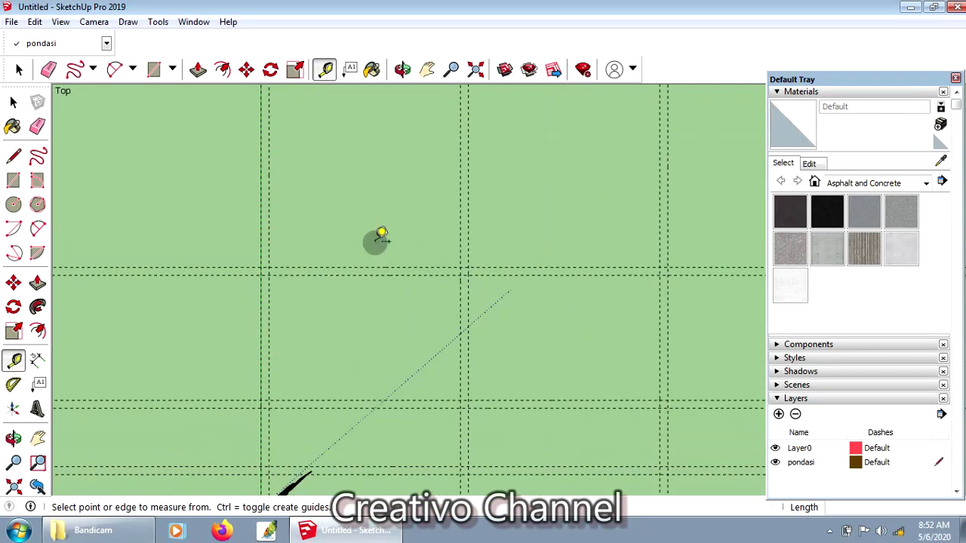
{"action": "scroll", "coordinate": [408, 328], "scroll_direction": "down", "scroll_amount": 2}
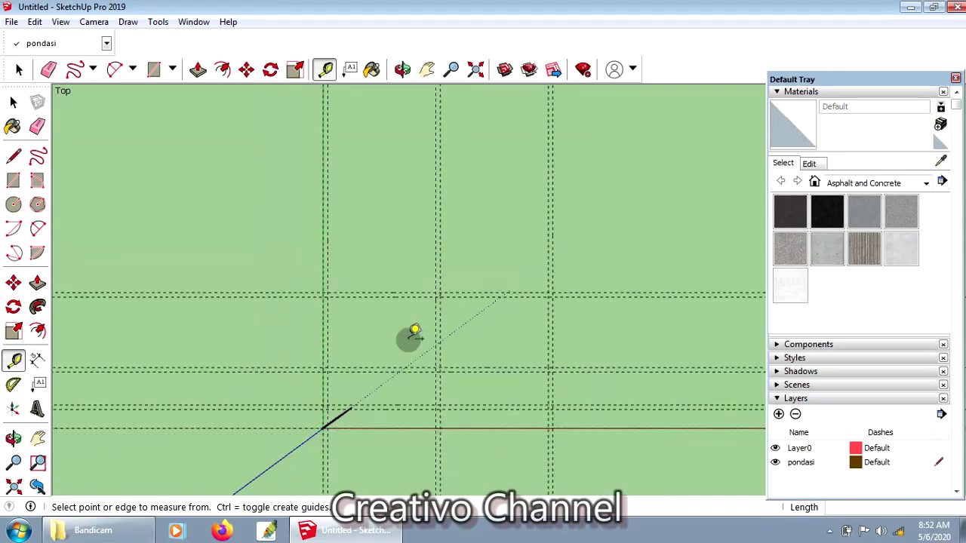
{"action": "scroll", "coordinate": [413, 332], "scroll_direction": "down", "scroll_amount": 2}
{"action": "scroll", "coordinate": [392, 179], "scroll_direction": "up", "scroll_amount": 1}
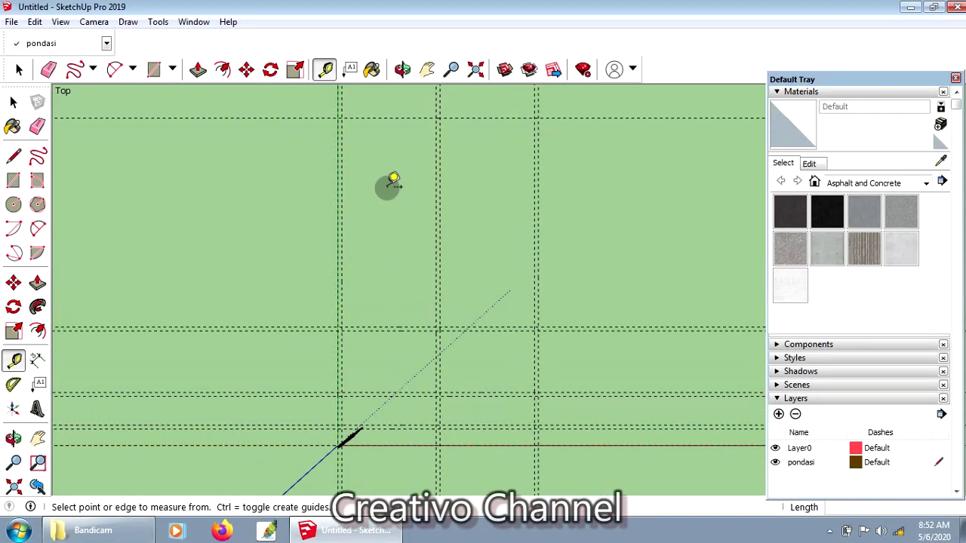
{"action": "scroll", "coordinate": [392, 184], "scroll_direction": "up", "scroll_amount": 1}
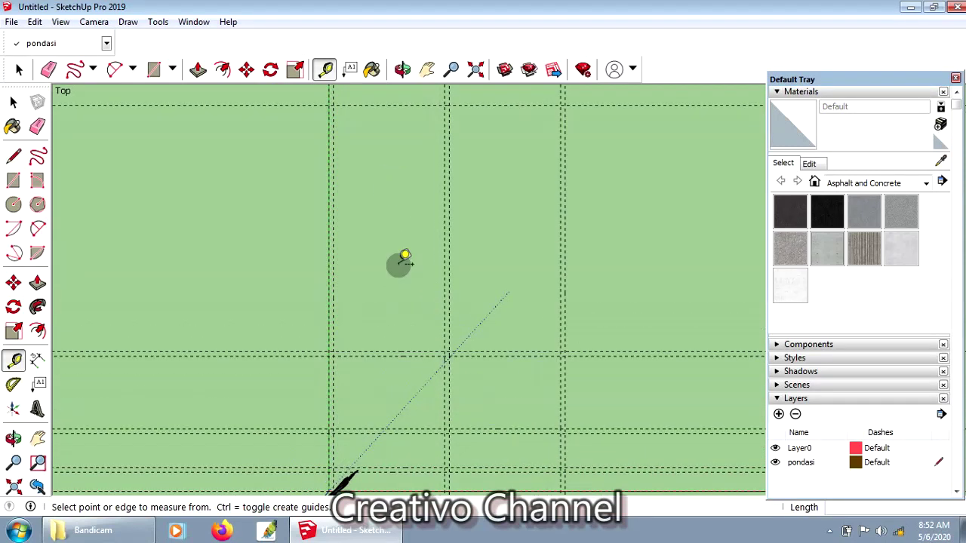
- Add a guide 4 m above, plus a small offset guide just beyond it
{"action": "left_click", "coordinate": [393, 355]}
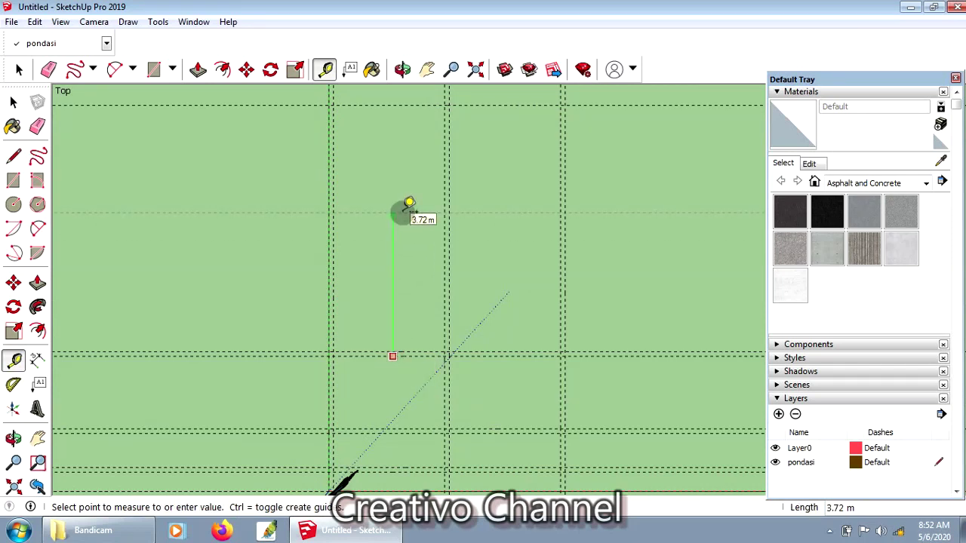
{"action": "key", "text": "Return"}
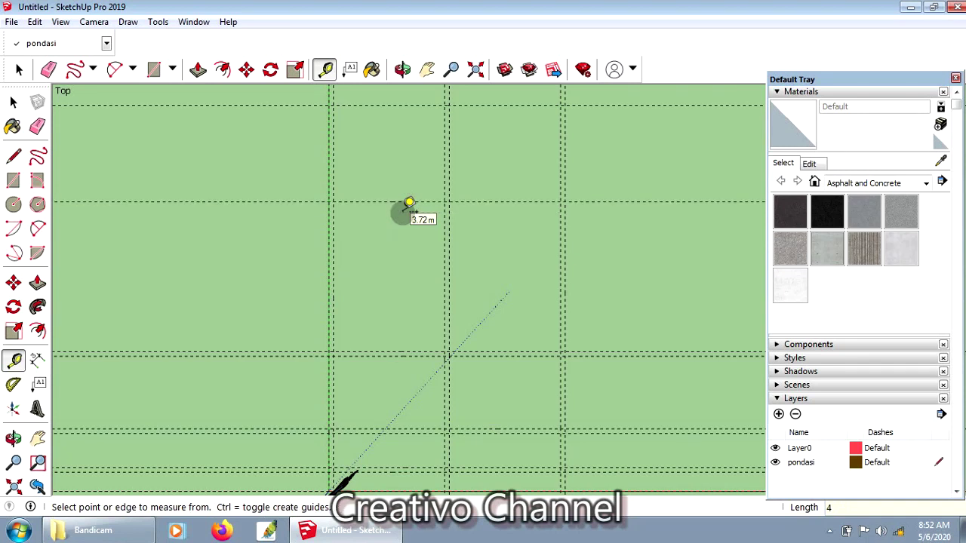
{"action": "scroll", "coordinate": [400, 203], "scroll_direction": "up", "scroll_amount": 1}
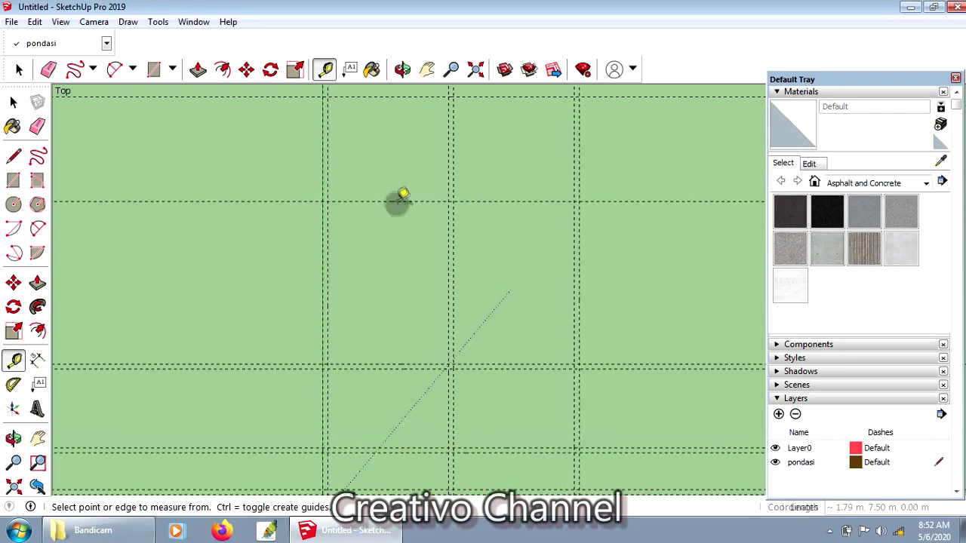
{"action": "left_click", "coordinate": [392, 201]}
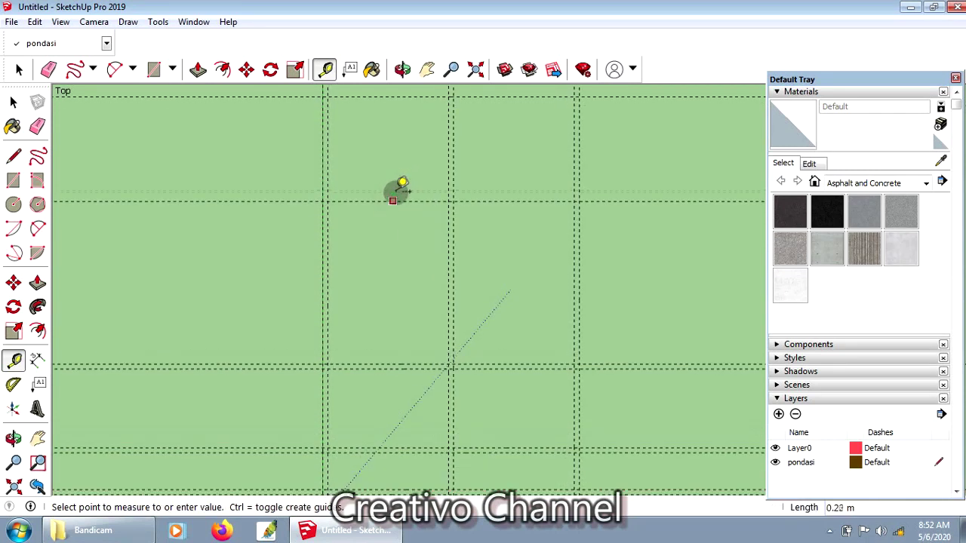
{"action": "left_click_drag", "start_coordinate": [407, 190], "coordinate": [412, 186]}
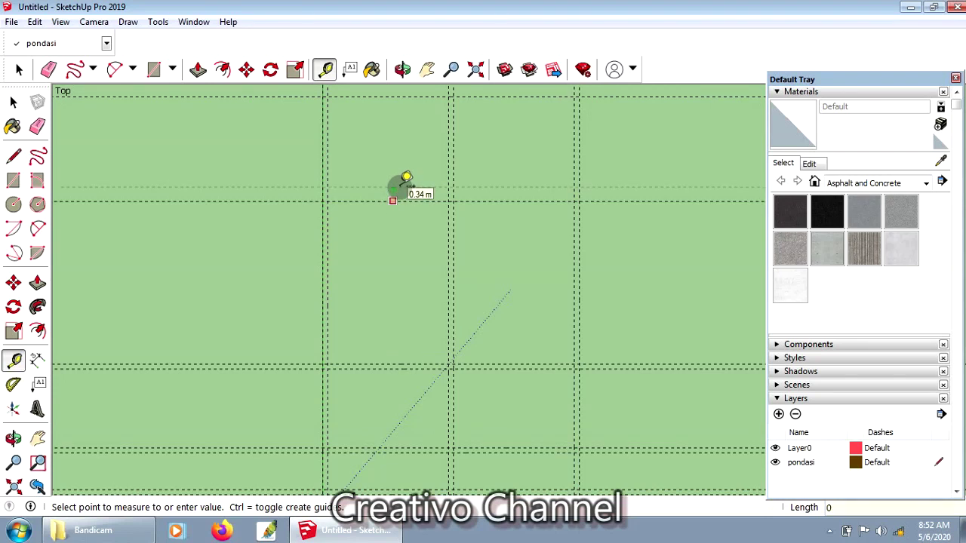
{"action": "type", "text": ".12"}
{"action": "left_click", "coordinate": [406, 178]}
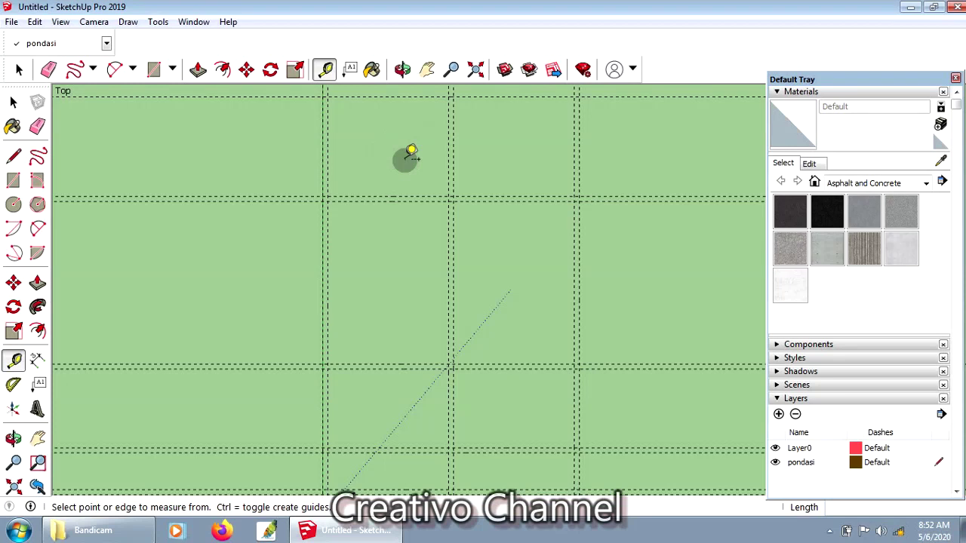
- Begin offsetting a new guide sideways from a vertical grid guide
{"action": "scroll", "coordinate": [392, 185], "scroll_direction": "down", "scroll_amount": 1}
{"action": "scroll", "coordinate": [396, 183], "scroll_direction": "down", "scroll_amount": 1}
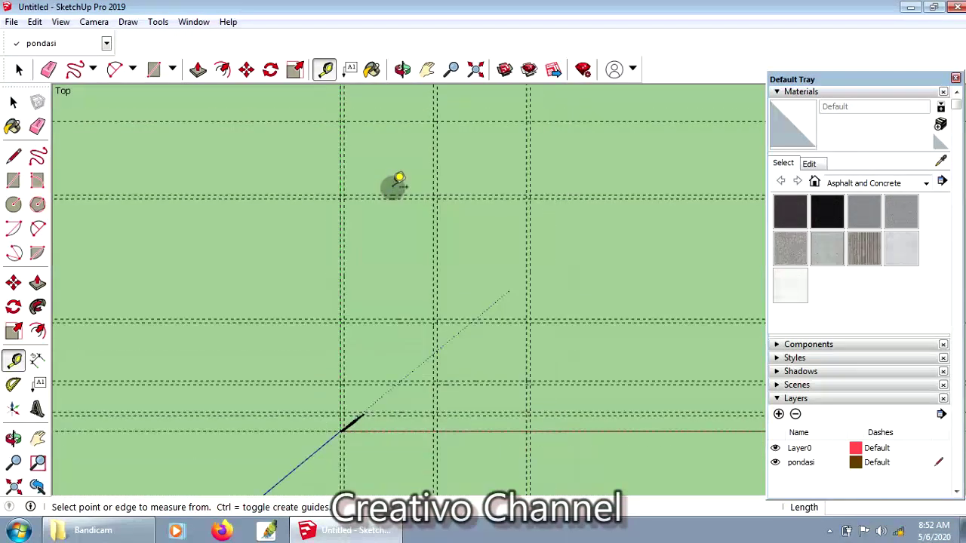
{"action": "scroll", "coordinate": [423, 178], "scroll_direction": "down", "scroll_amount": 1}
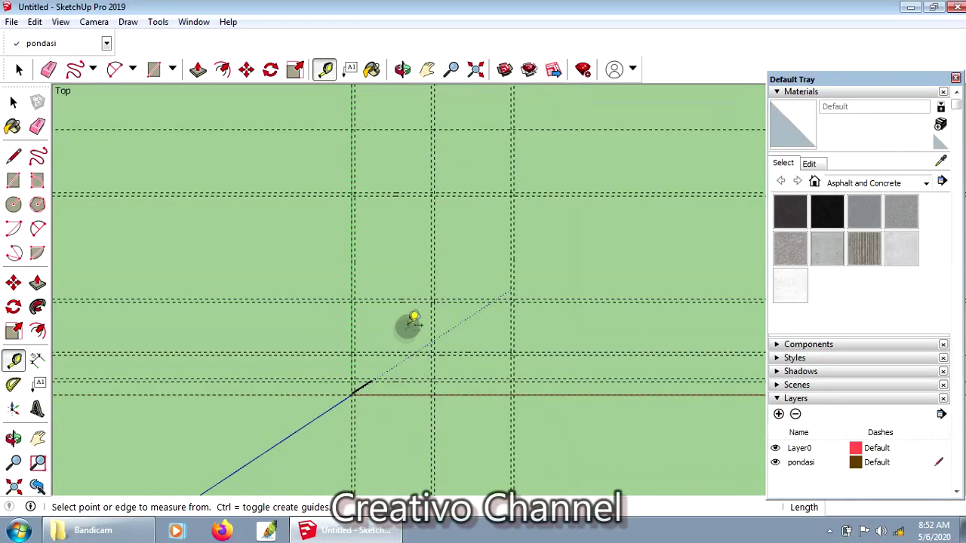
{"action": "scroll", "coordinate": [400, 124], "scroll_direction": "up", "scroll_amount": 1}
{"action": "scroll", "coordinate": [398, 124], "scroll_direction": "up", "scroll_amount": 1}
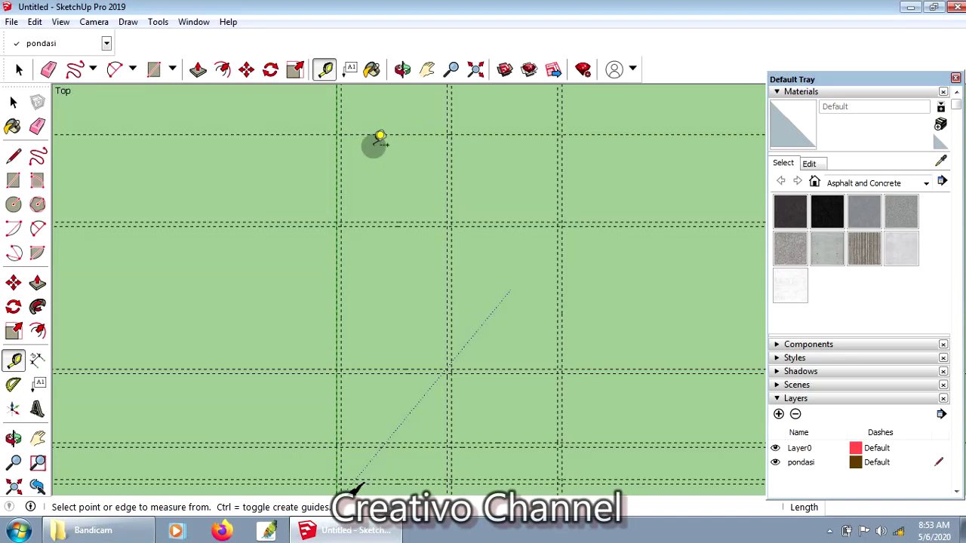
{"action": "left_click", "coordinate": [338, 165]}
{"action": "type", "text": "1.5"}
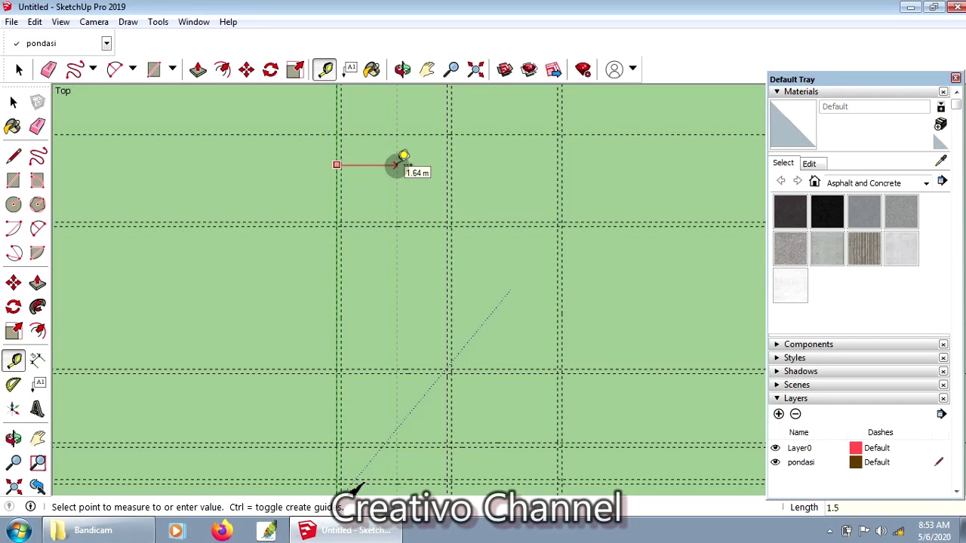
- Place a vertical guide 1.5 m over, a 0.12 m guide beside it, and one 2.50 m up
{"action": "key", "text": "Return"}
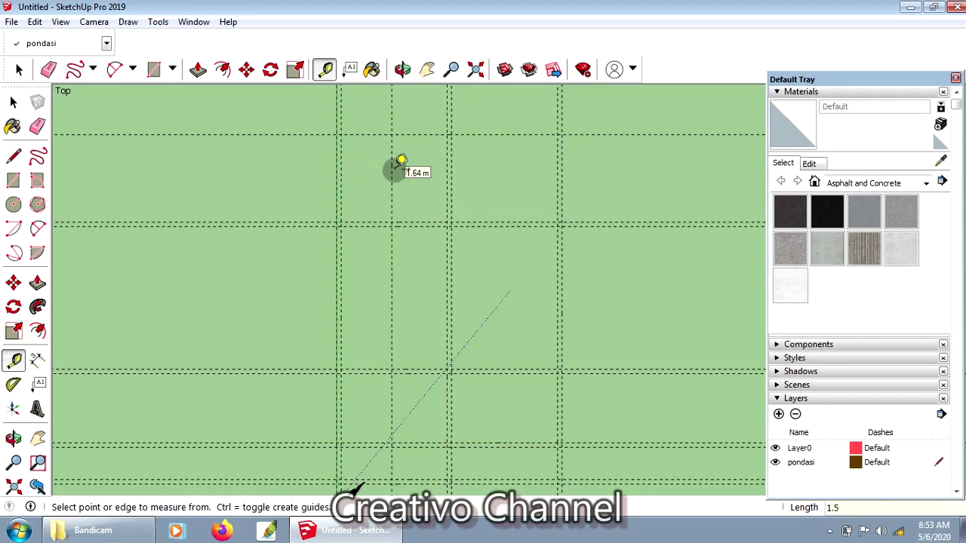
{"action": "left_click", "coordinate": [392, 170]}
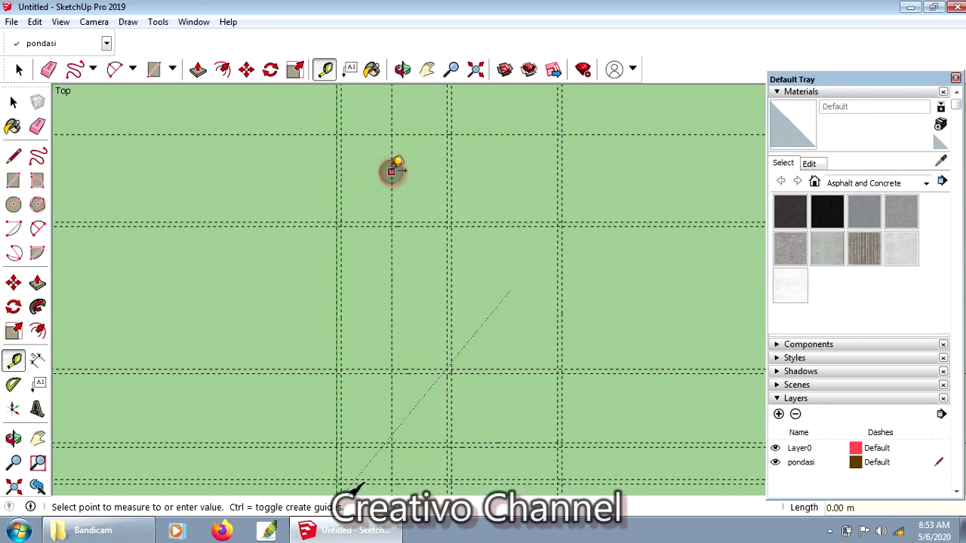
{"action": "scroll", "coordinate": [392, 171], "scroll_direction": "up", "scroll_amount": 1}
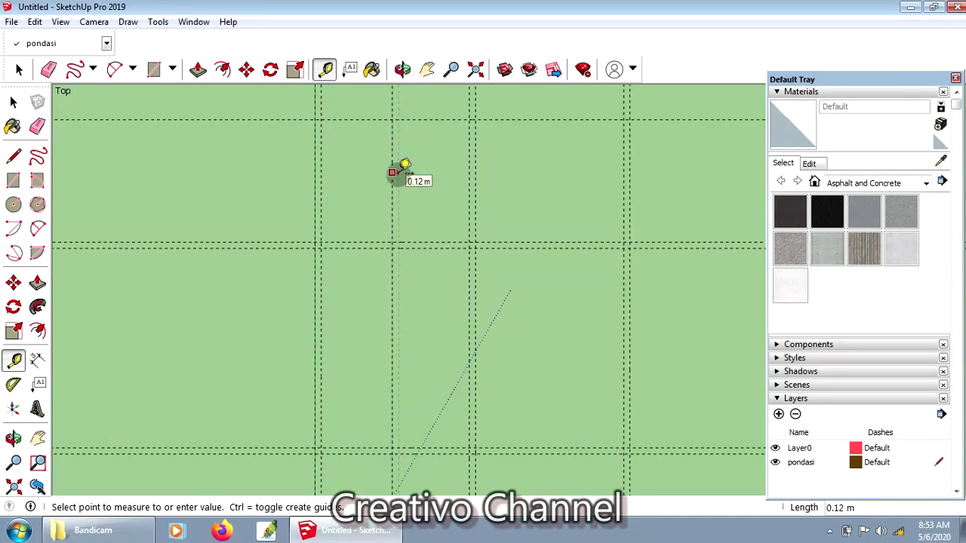
{"action": "left_click", "coordinate": [393, 172]}
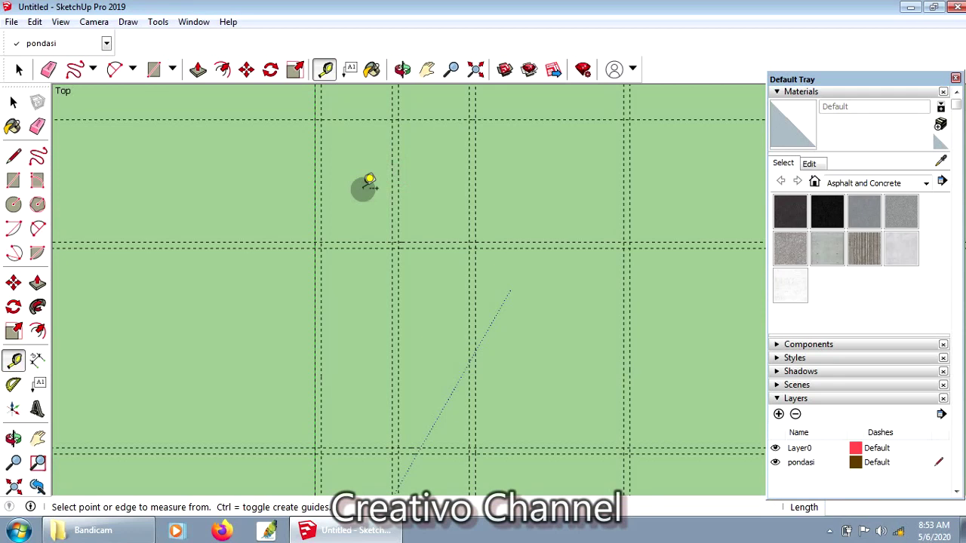
{"action": "left_click", "coordinate": [354, 247]}
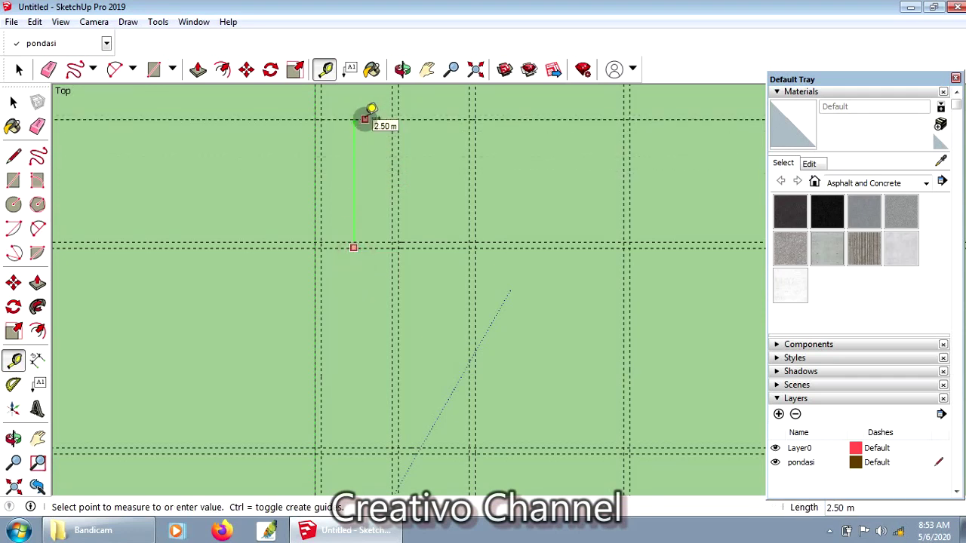
{"action": "left_click", "coordinate": [356, 143]}
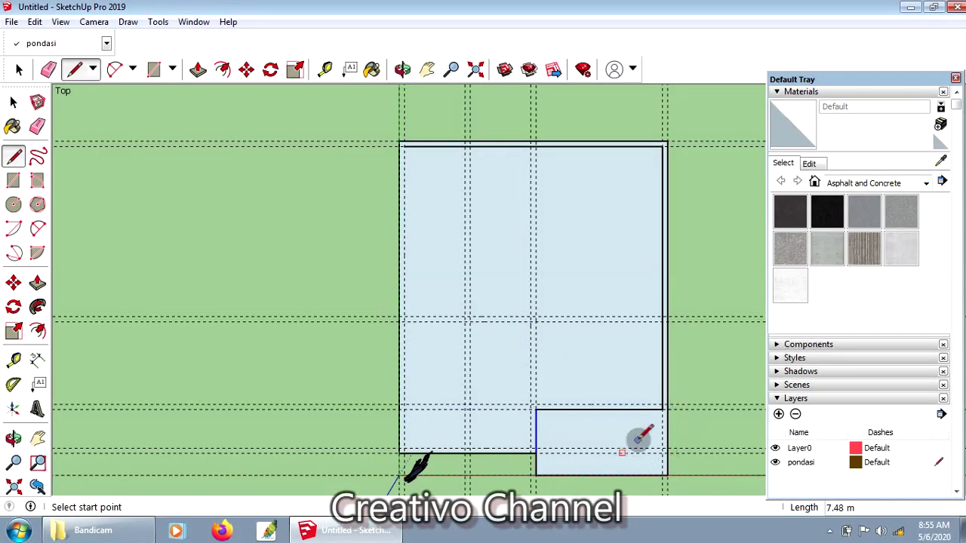
- Start a line at the outline's corner, then cancel it and zoom back out
{"action": "left_click", "coordinate": [662, 410]}
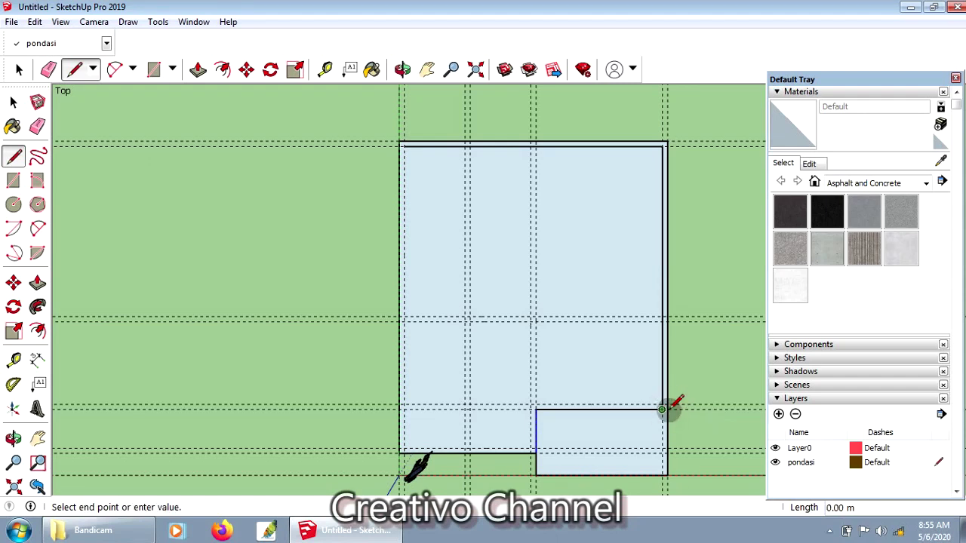
{"action": "scroll", "coordinate": [662, 410], "scroll_direction": "up", "scroll_amount": 1}
{"action": "scroll", "coordinate": [660, 409], "scroll_direction": "up", "scroll_amount": 1}
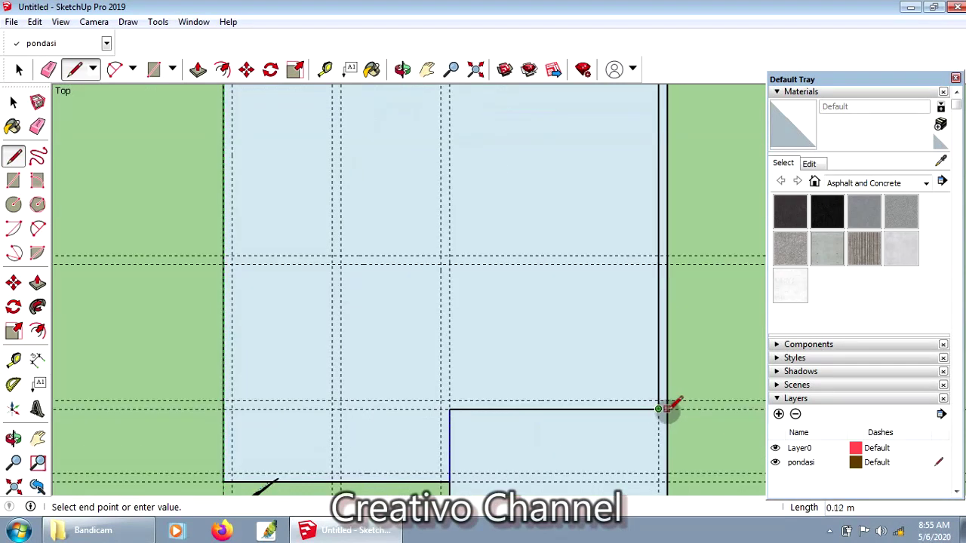
{"action": "key", "text": "Escape"}
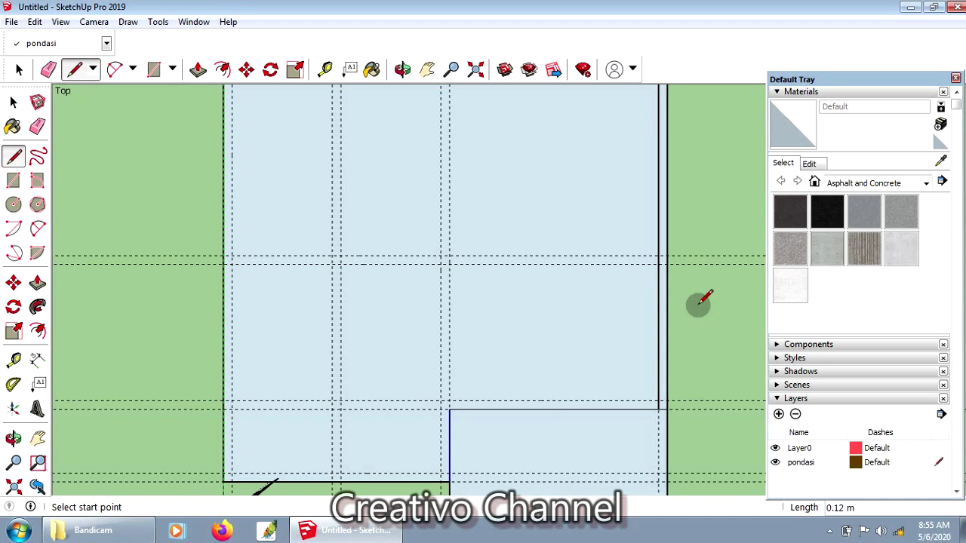
{"action": "scroll", "coordinate": [575, 416], "scroll_direction": "down", "scroll_amount": 1}
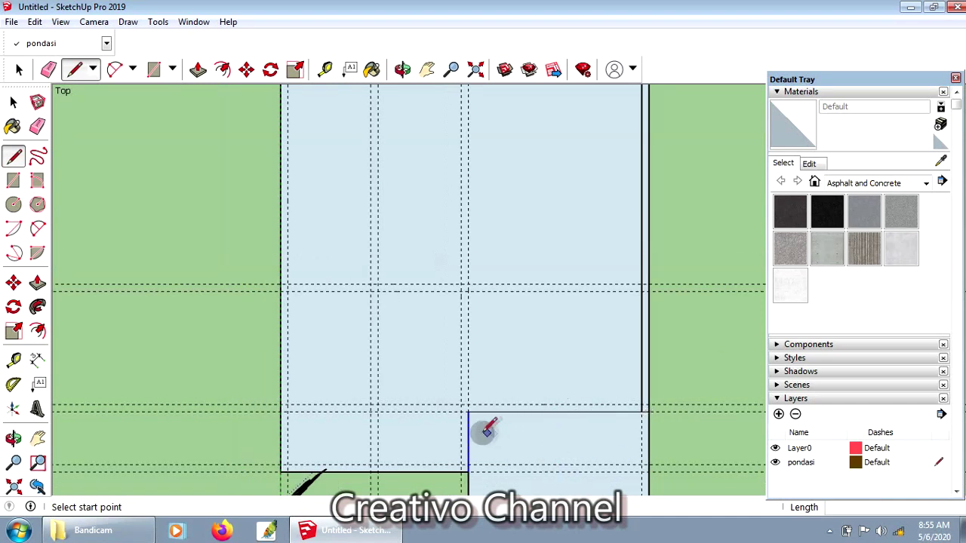
{"action": "scroll", "coordinate": [588, 424], "scroll_direction": "down", "scroll_amount": 1}
{"action": "scroll", "coordinate": [583, 425], "scroll_direction": "down", "scroll_amount": 1}
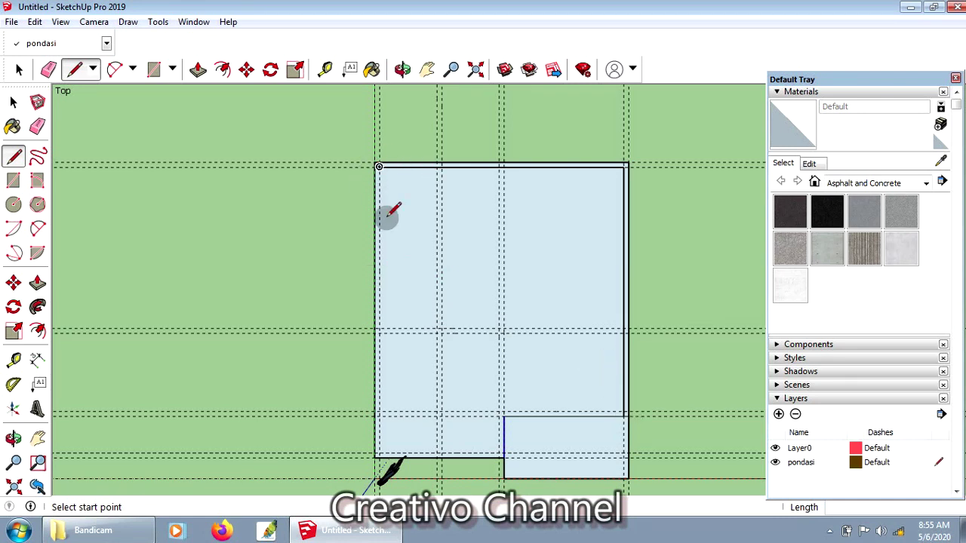
- Draw the inner wall line from the top-left corner down, across the bottom and around the notch
{"action": "left_click", "coordinate": [380, 166]}
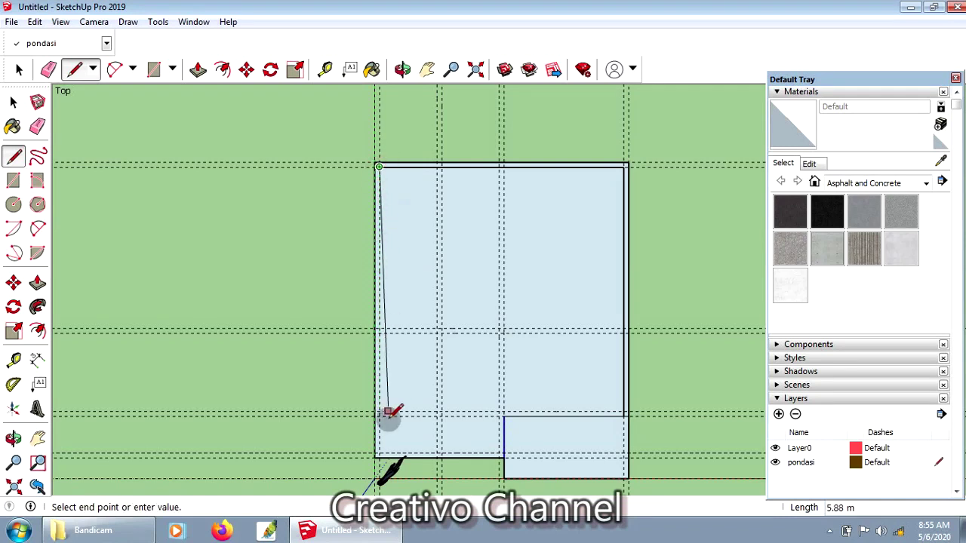
{"action": "left_click", "coordinate": [378, 453]}
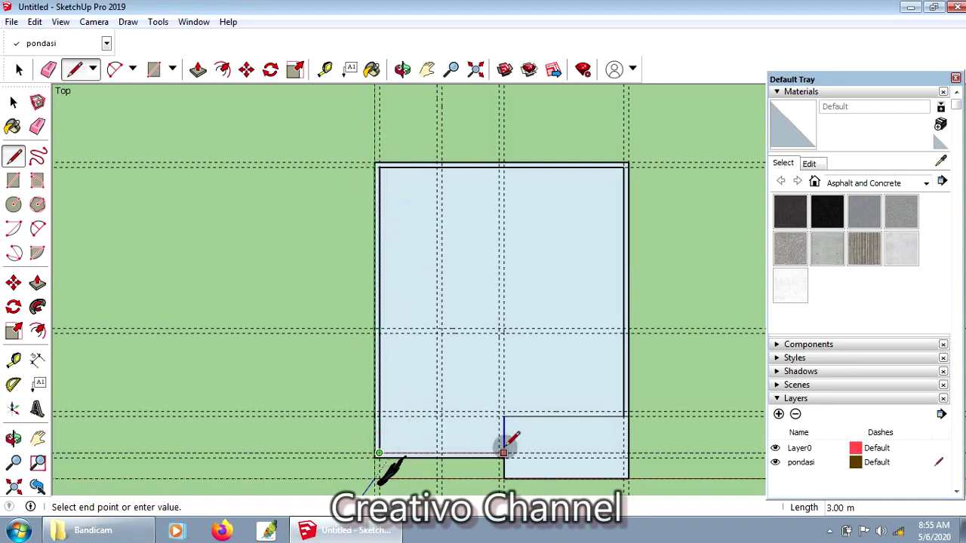
{"action": "left_click", "coordinate": [499, 454]}
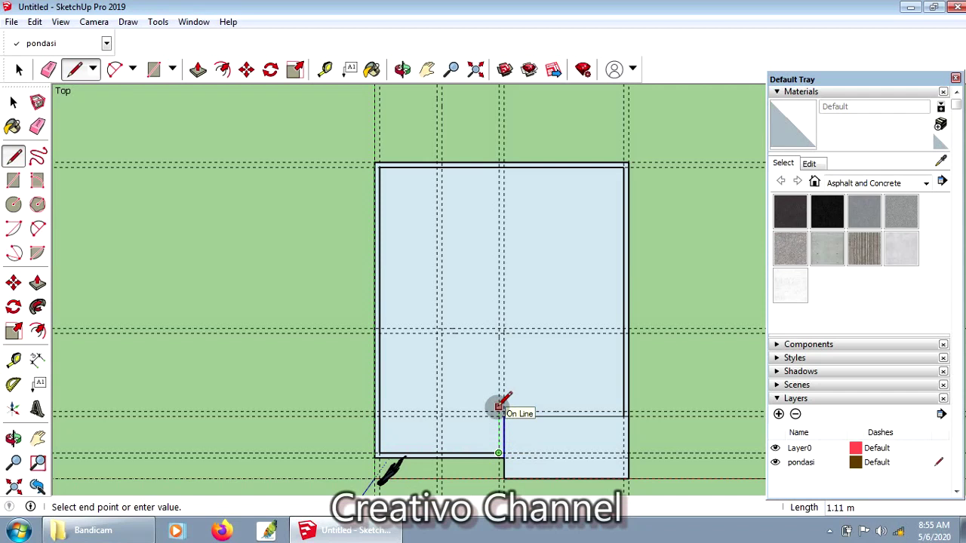
{"action": "left_click", "coordinate": [499, 412]}
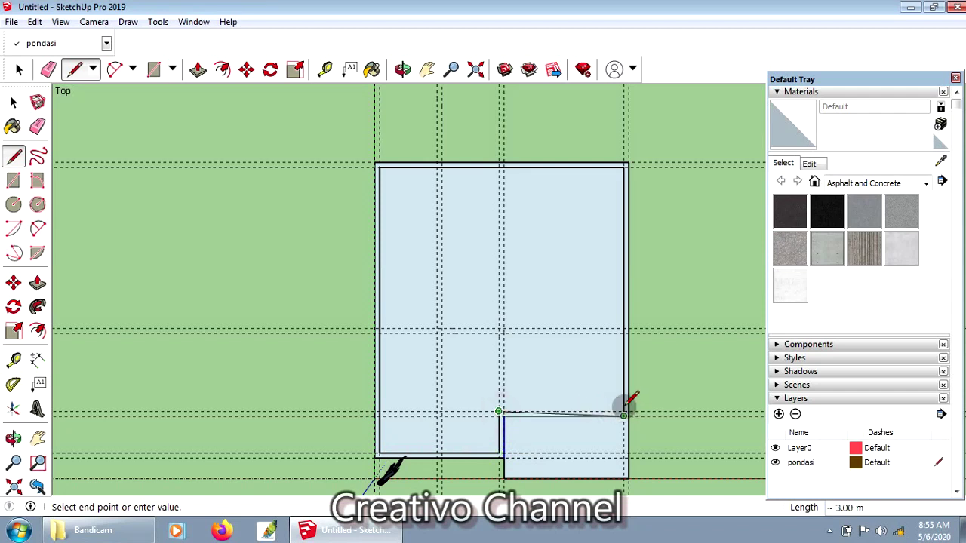
{"action": "left_click", "coordinate": [623, 415]}
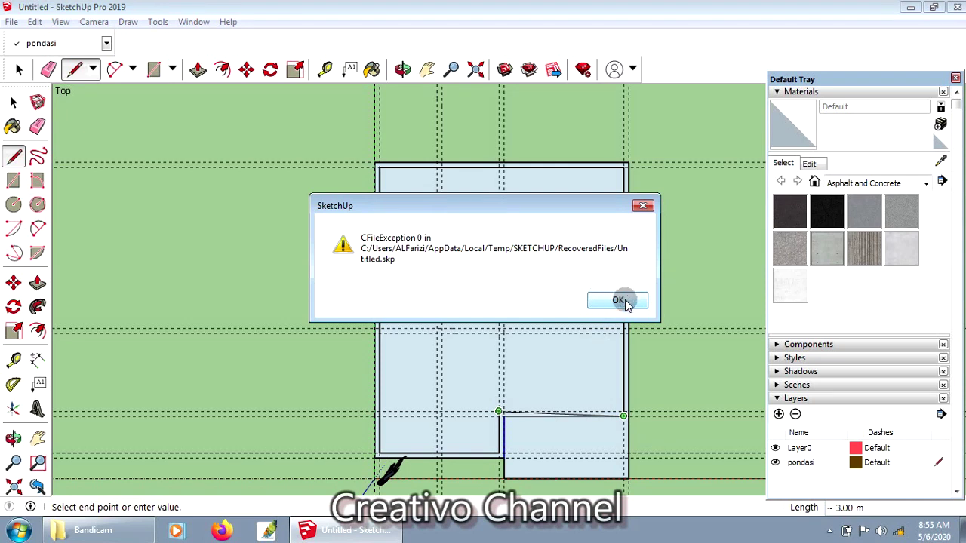
- Dismiss the CFileException error and end the inner line at the notch's right endpoint
{"action": "left_click", "coordinate": [619, 301]}
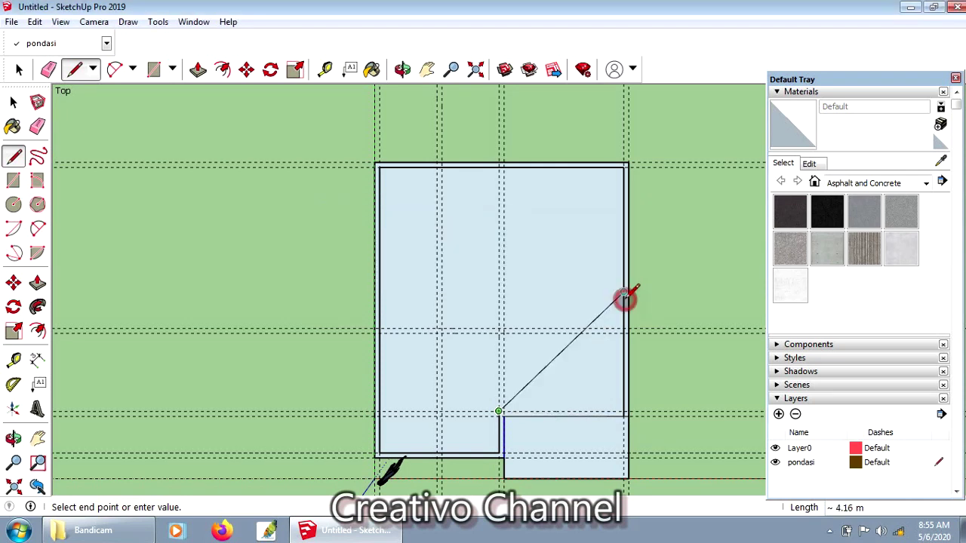
{"action": "left_click", "coordinate": [624, 411]}
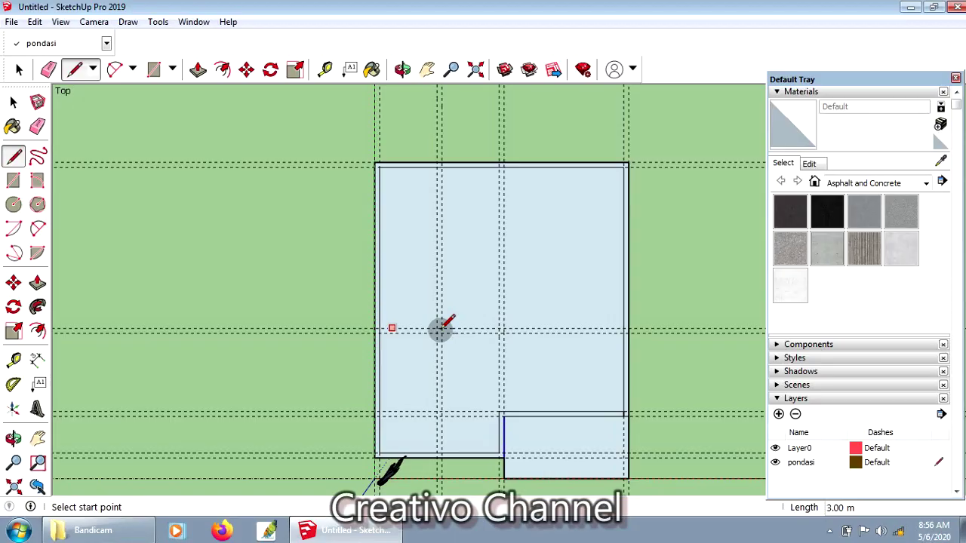
{"action": "scroll", "coordinate": [437, 328], "scroll_direction": "down", "scroll_amount": 2}
{"action": "scroll", "coordinate": [437, 327], "scroll_direction": "up", "scroll_amount": 2}
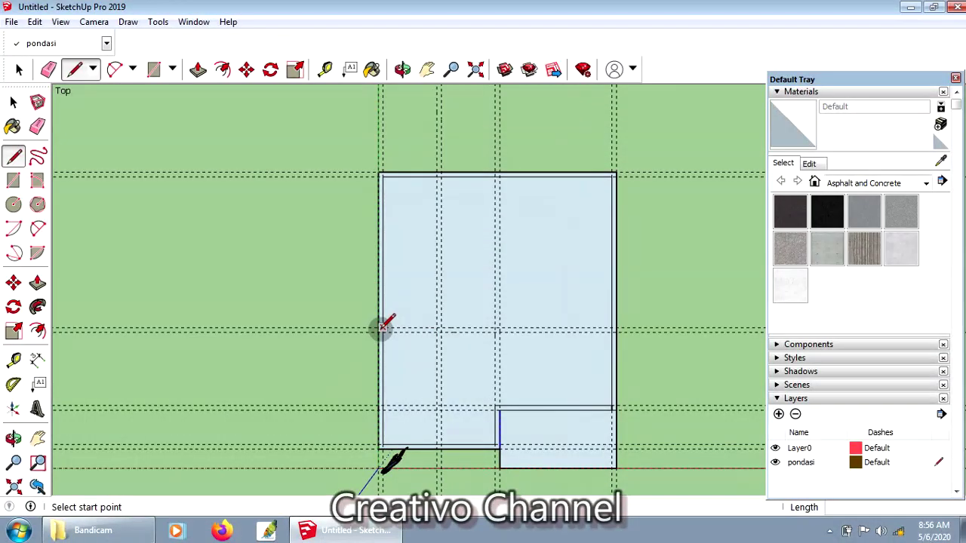
{"action": "scroll", "coordinate": [416, 289], "scroll_direction": "down", "scroll_amount": 1}
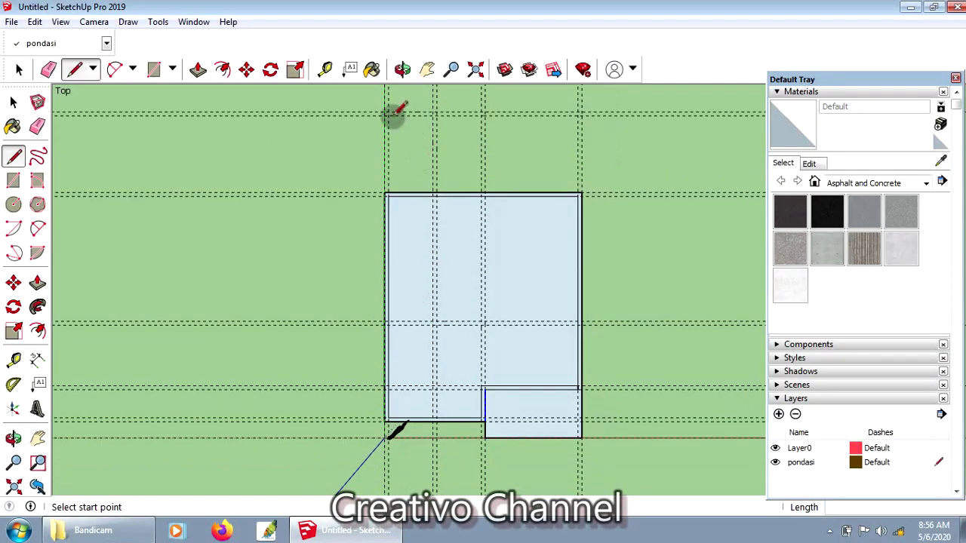
- Draw a 6.12 × 2.50 m outer room outline above the plan
{"action": "left_click", "coordinate": [383, 193]}
{"action": "left_click", "coordinate": [384, 112]}
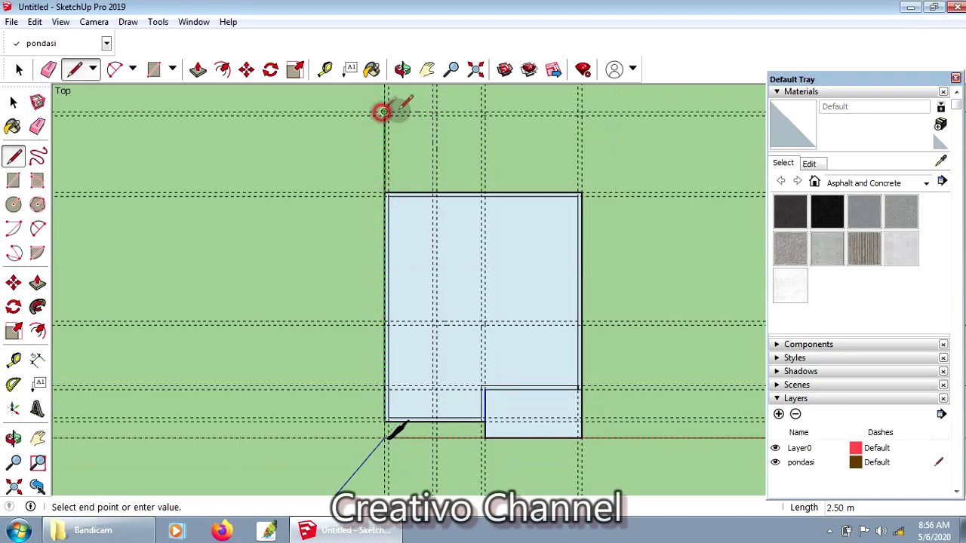
{"action": "left_click", "coordinate": [581, 111]}
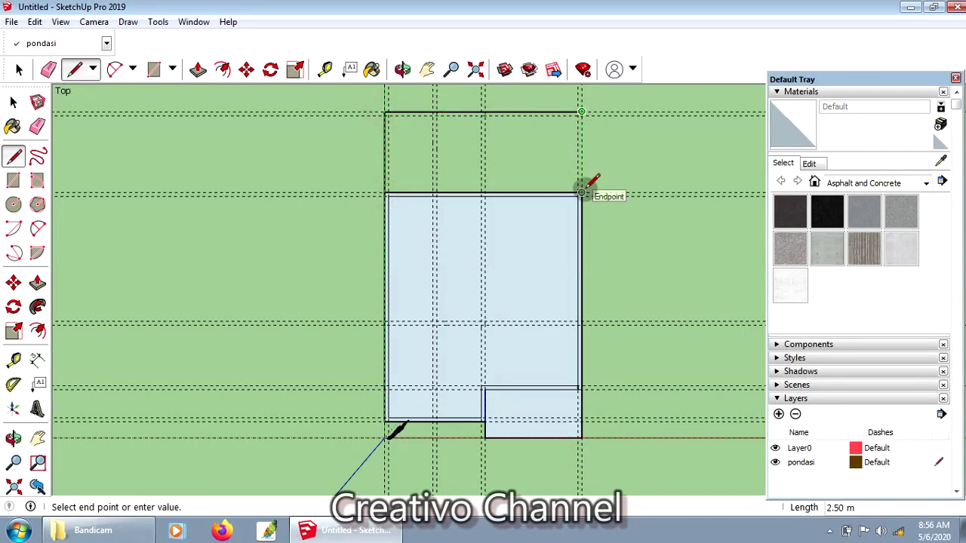
{"action": "left_click", "coordinate": [581, 194]}
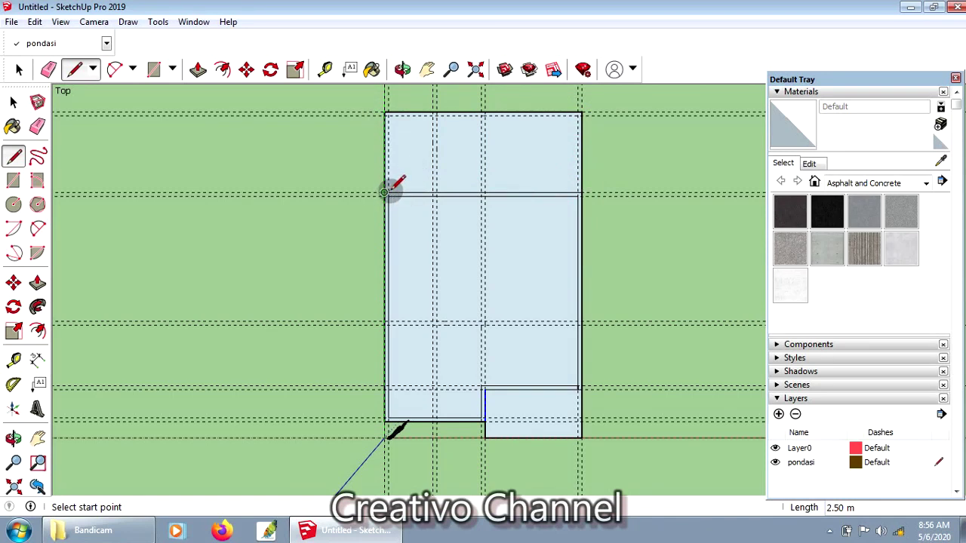
{"action": "scroll", "coordinate": [383, 191], "scroll_direction": "up", "scroll_amount": 2}
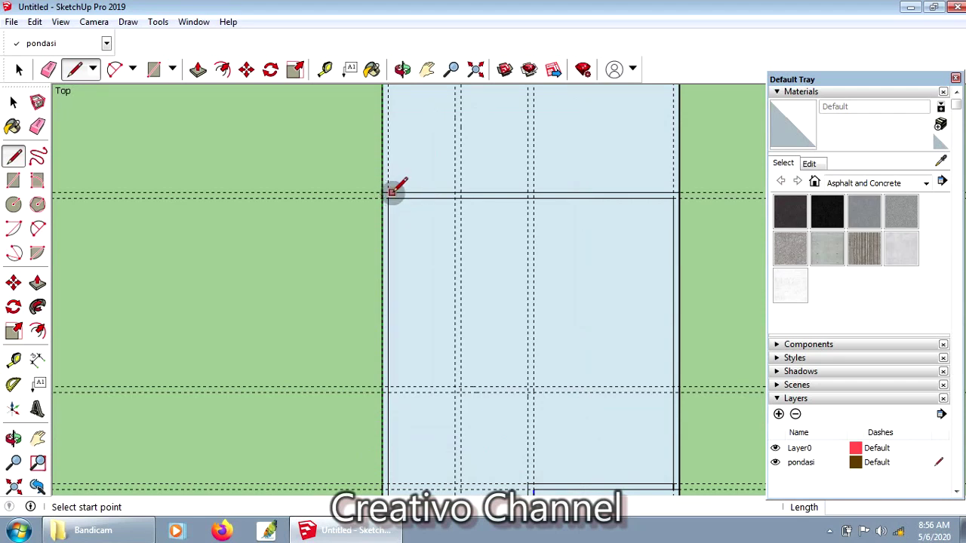
- Trace the 6.00 m inner wall outline inside the new room
{"action": "left_click", "coordinate": [387, 192]}
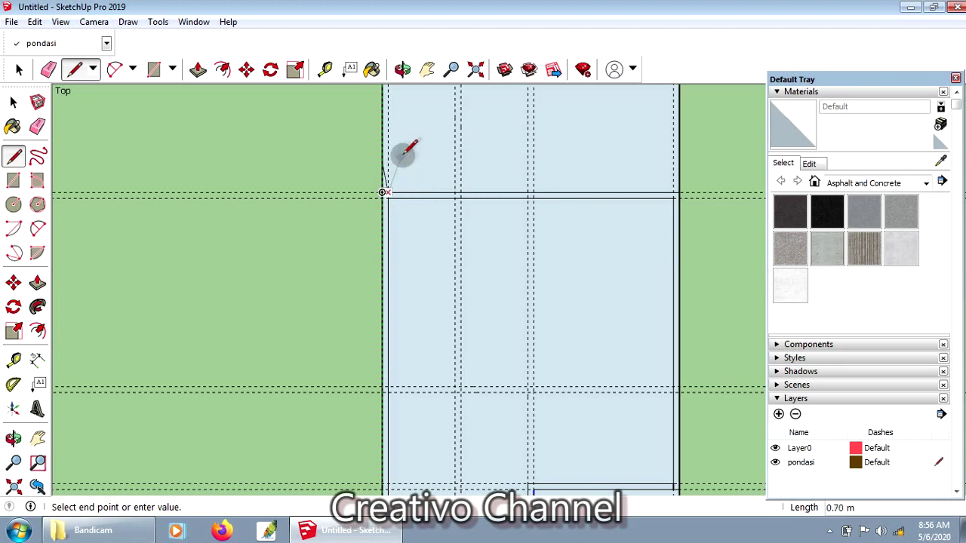
{"action": "scroll", "coordinate": [425, 169], "scroll_direction": "down", "scroll_amount": 2}
{"action": "left_click", "coordinate": [400, 106]}
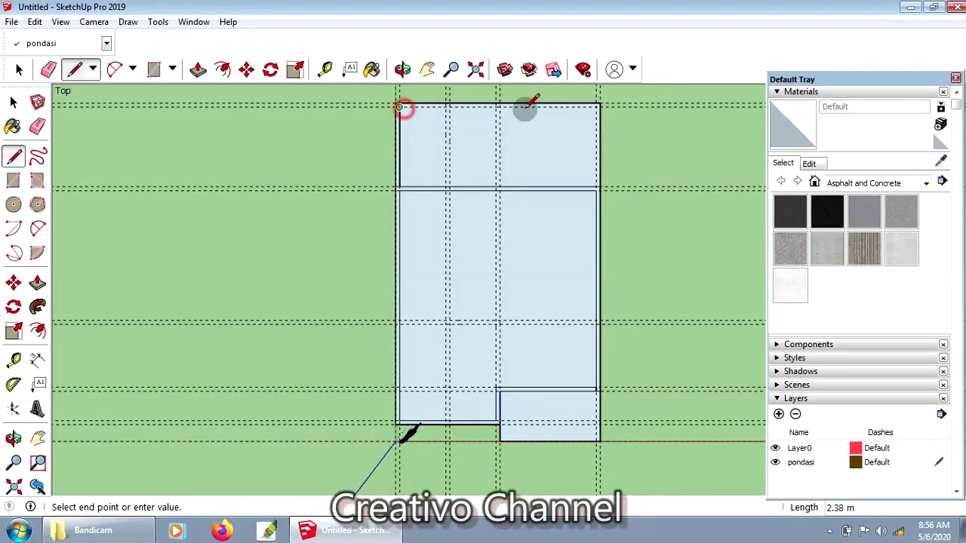
{"action": "left_click", "coordinate": [596, 105]}
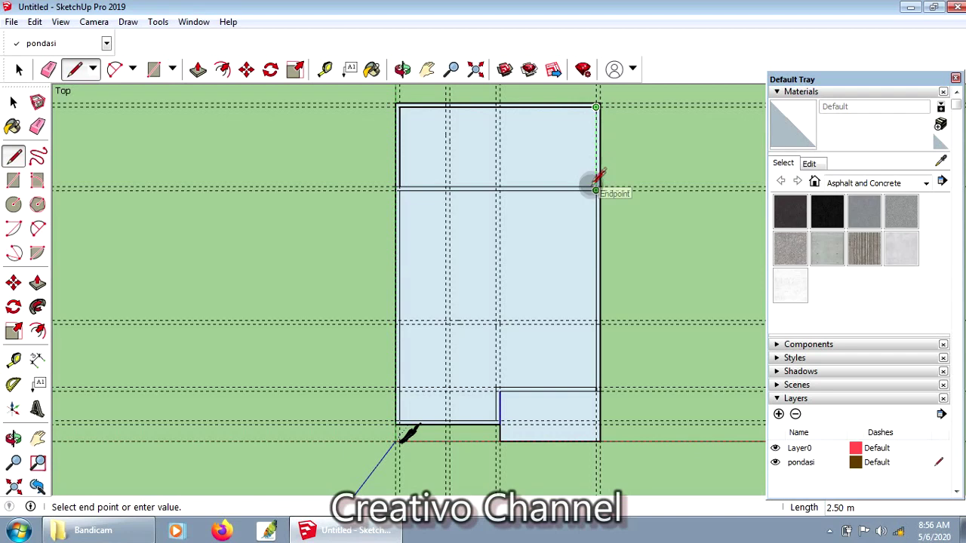
{"action": "left_click", "coordinate": [597, 187]}
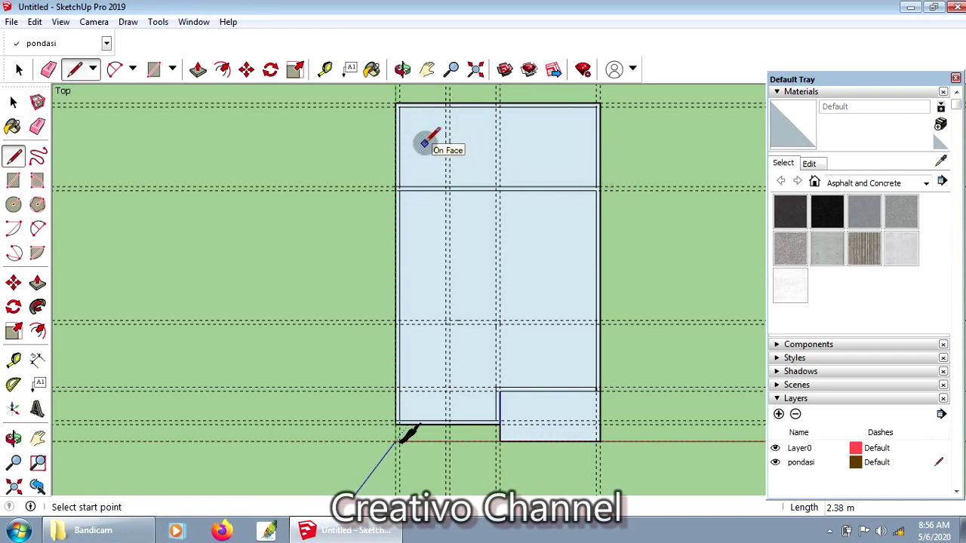
- Draw two vertical partition lines down through the top room between guide intersections
{"action": "left_click", "coordinate": [445, 107]}
{"action": "left_click", "coordinate": [445, 186]}
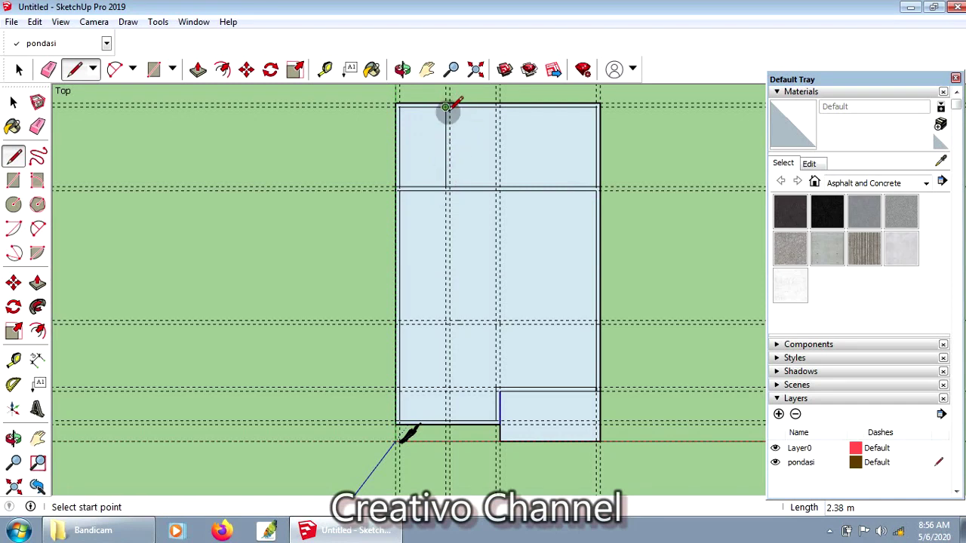
{"action": "scroll", "coordinate": [453, 183], "scroll_direction": "up", "scroll_amount": 2}
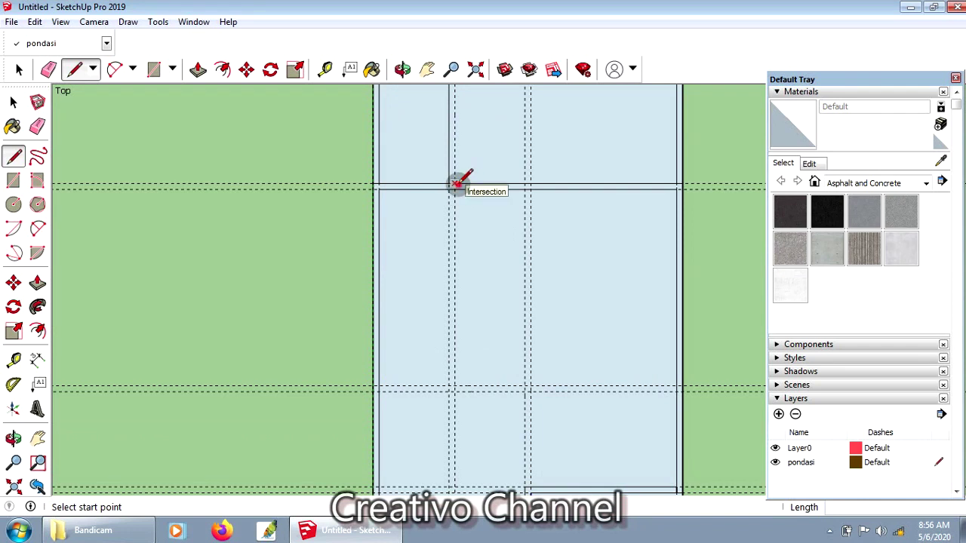
{"action": "left_click", "coordinate": [456, 183]}
{"action": "scroll", "coordinate": [459, 188], "scroll_direction": "down", "scroll_amount": 2}
{"action": "left_click", "coordinate": [456, 112]}
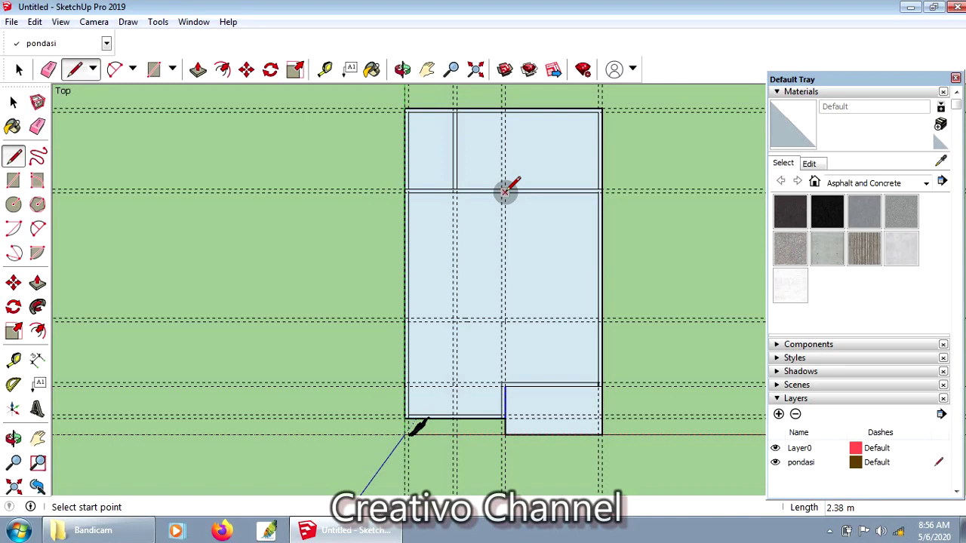
{"action": "scroll", "coordinate": [505, 191], "scroll_direction": "up", "scroll_amount": 2}
- Draw a vertical wall edge from the middle intersection, then undo it
{"action": "left_click", "coordinate": [505, 187]}
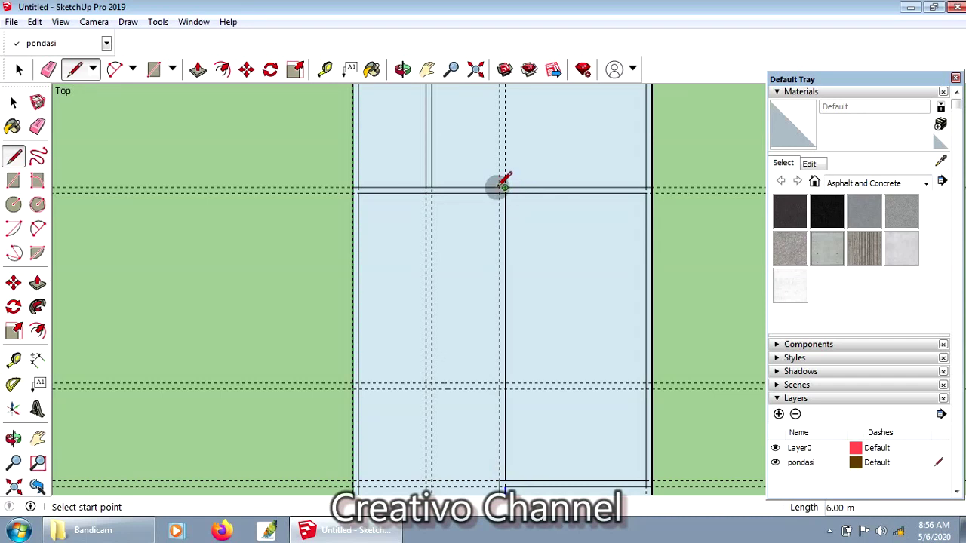
{"action": "left_click", "coordinate": [498, 190]}
{"action": "scroll", "coordinate": [500, 263], "scroll_direction": "down", "scroll_amount": 1}
{"action": "scroll", "coordinate": [506, 325], "scroll_direction": "down", "scroll_amount": 1}
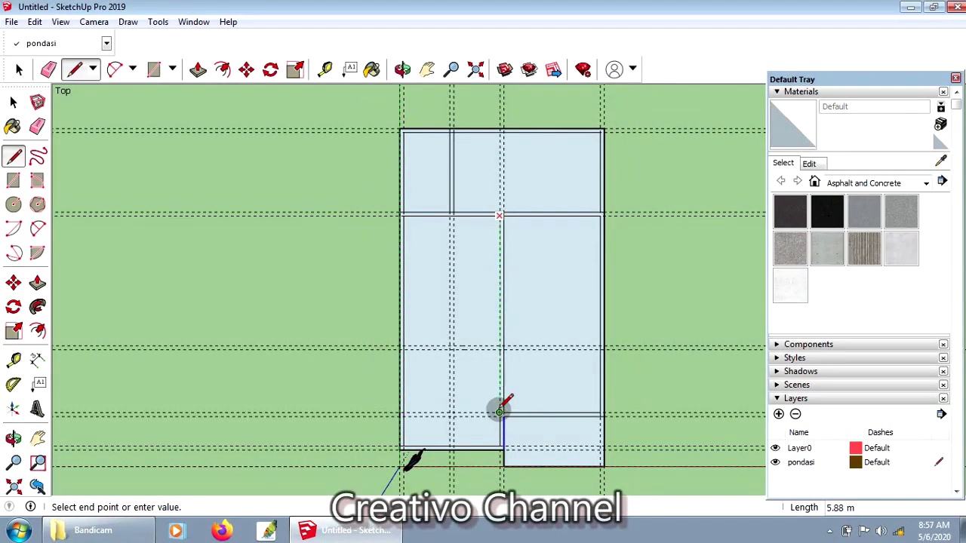
{"action": "key", "text": "ctrl+z"}
- Draw two horizontal partition lines across the lower plan between guide intersections
{"action": "left_click", "coordinate": [404, 345]}
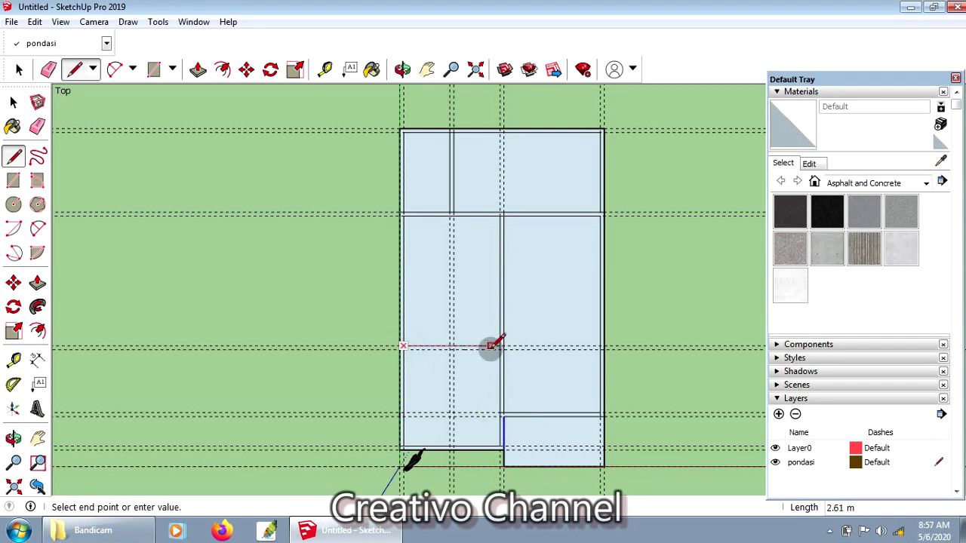
{"action": "left_click", "coordinate": [499, 346]}
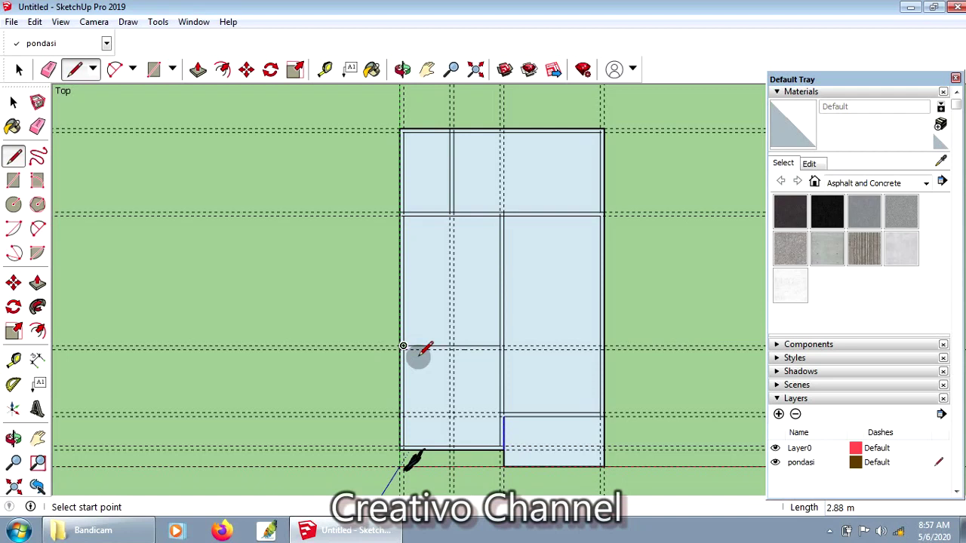
{"action": "scroll", "coordinate": [404, 345], "scroll_direction": "up", "scroll_amount": 3}
{"action": "scroll", "coordinate": [396, 343], "scroll_direction": "up", "scroll_amount": 2}
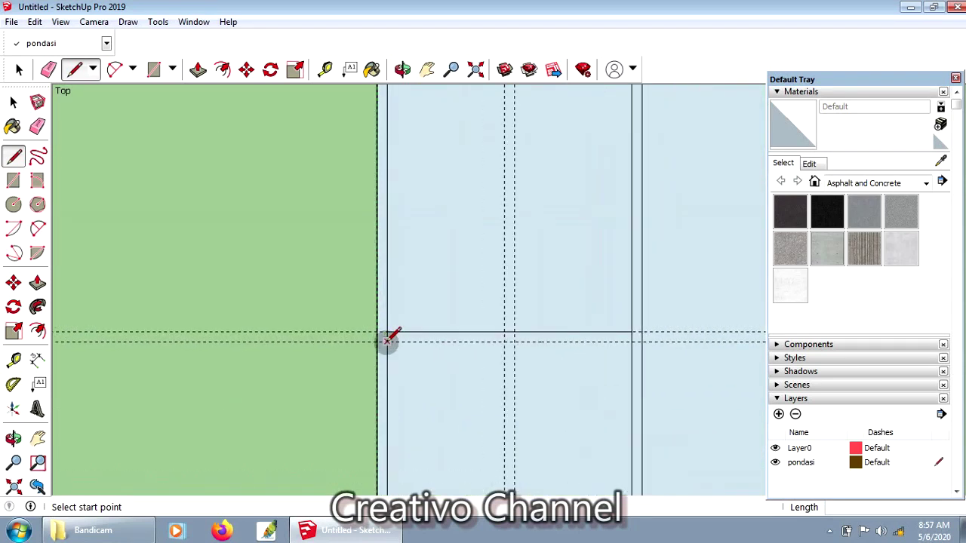
{"action": "left_click", "coordinate": [388, 340]}
{"action": "scroll", "coordinate": [468, 362], "scroll_direction": "down", "scroll_amount": 2}
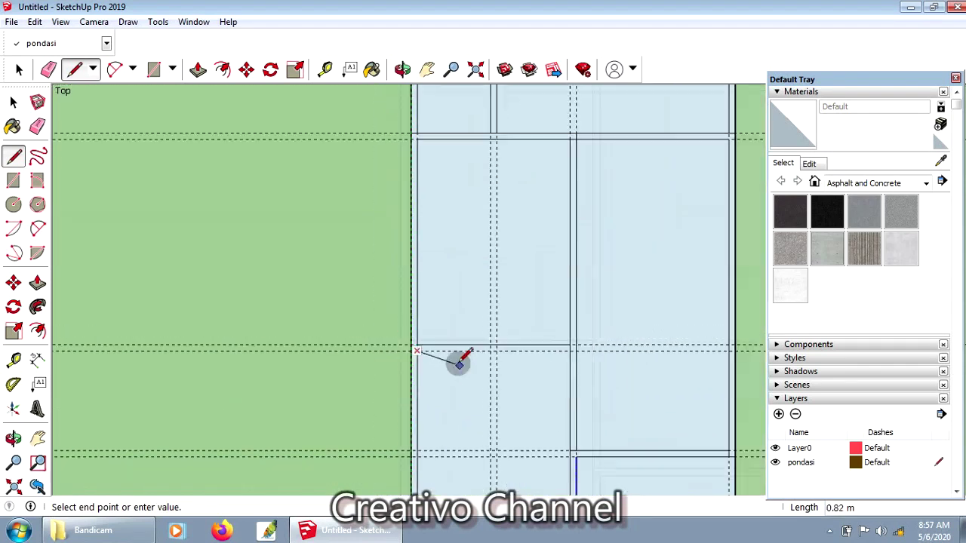
{"action": "left_click", "coordinate": [571, 347]}
{"action": "scroll", "coordinate": [528, 306], "scroll_direction": "down", "scroll_amount": 2}
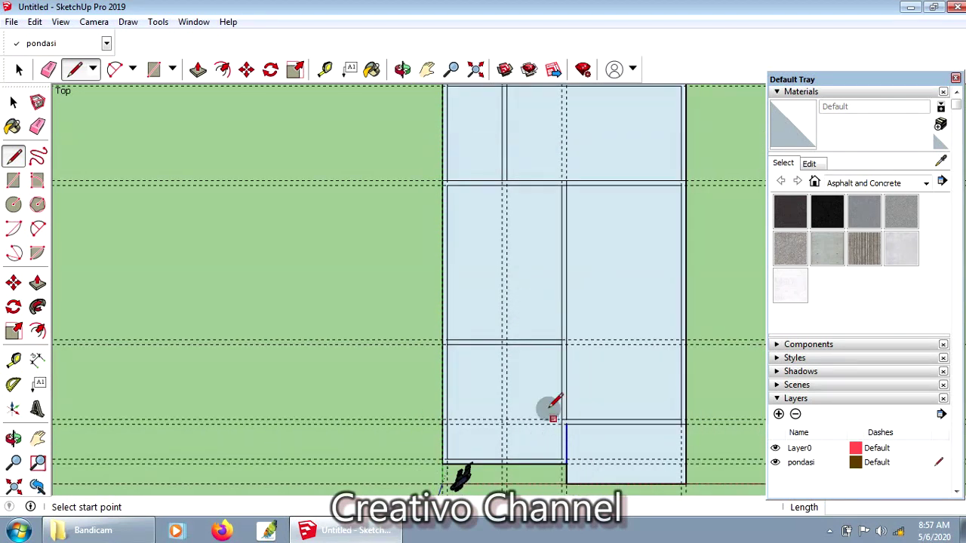
{"action": "scroll", "coordinate": [489, 306], "scroll_direction": "down", "scroll_amount": 2}
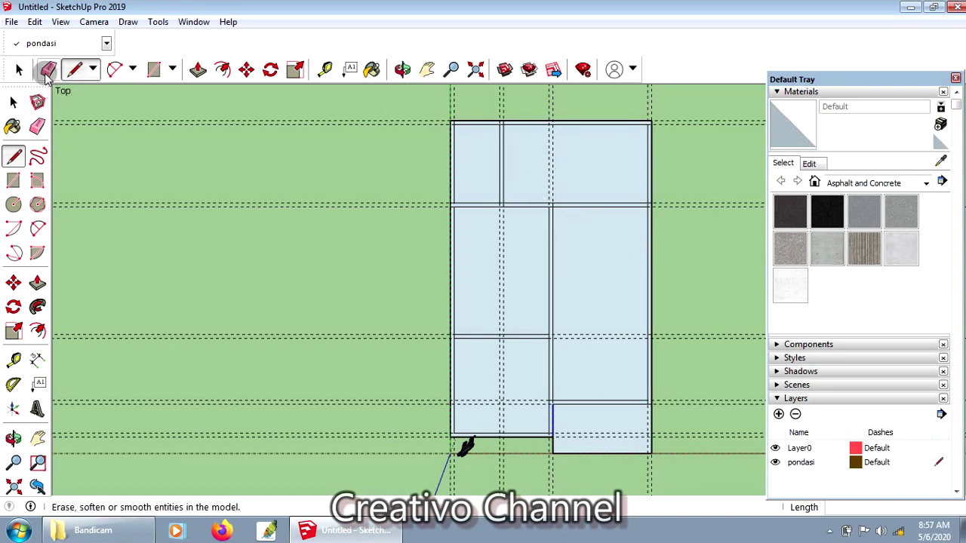
{"action": "left_click", "coordinate": [48, 70]}
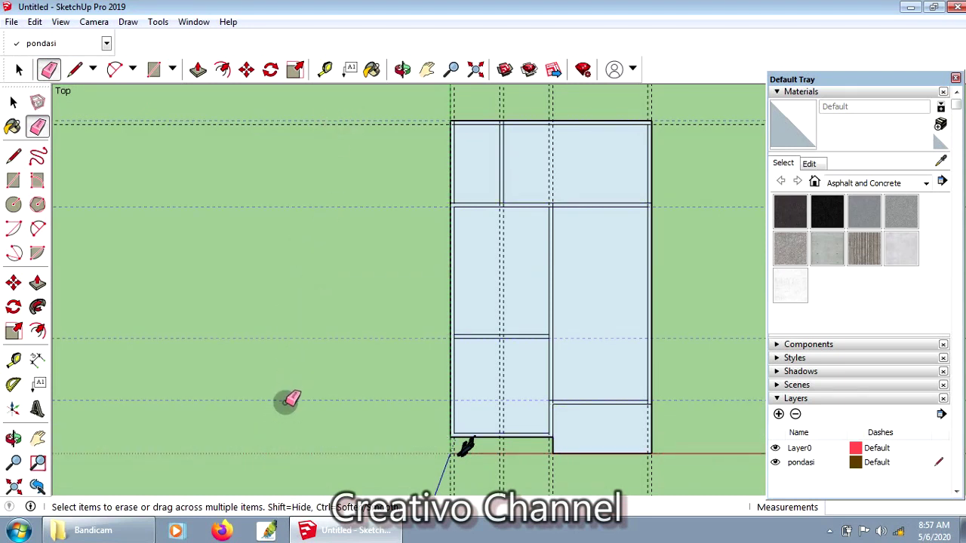
- Erase the horizontal and vertical dashed guide lines across the plan
{"action": "left_click", "coordinate": [369, 125]}
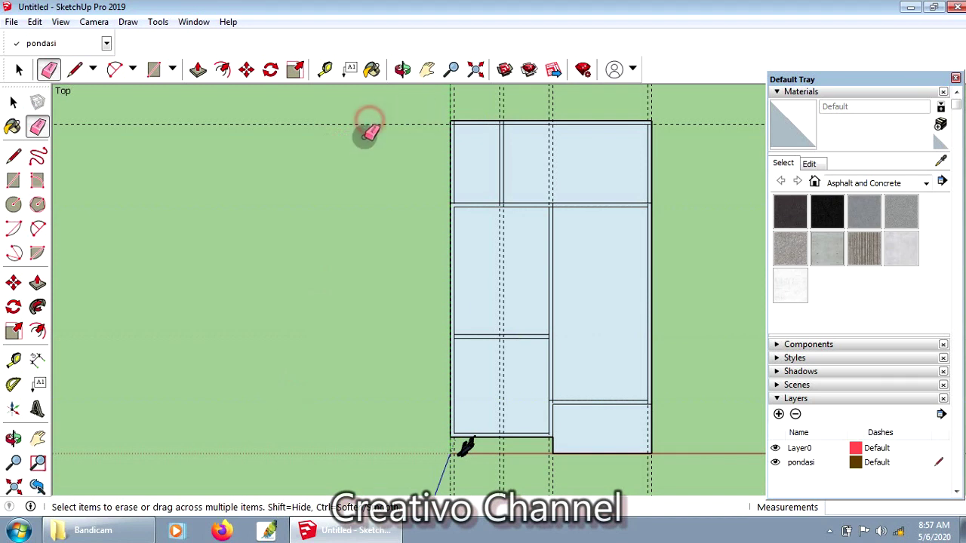
{"action": "left_click_drag", "start_coordinate": [450, 100], "coordinate": [661, 96]}
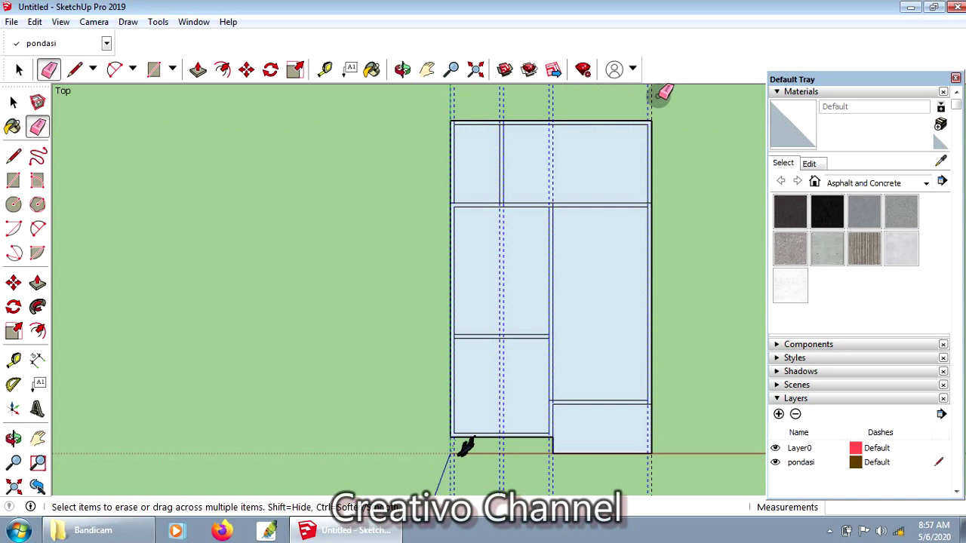
{"action": "scroll", "coordinate": [675, 216], "scroll_direction": "up", "scroll_amount": 1}
{"action": "scroll", "coordinate": [589, 211], "scroll_direction": "up", "scroll_amount": 3}
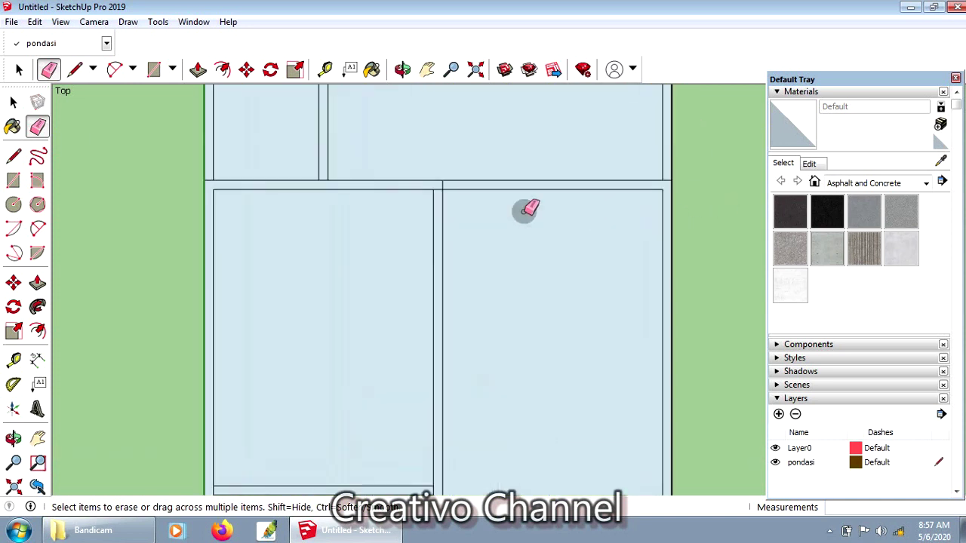
{"action": "scroll", "coordinate": [476, 198], "scroll_direction": "up", "scroll_amount": 1}
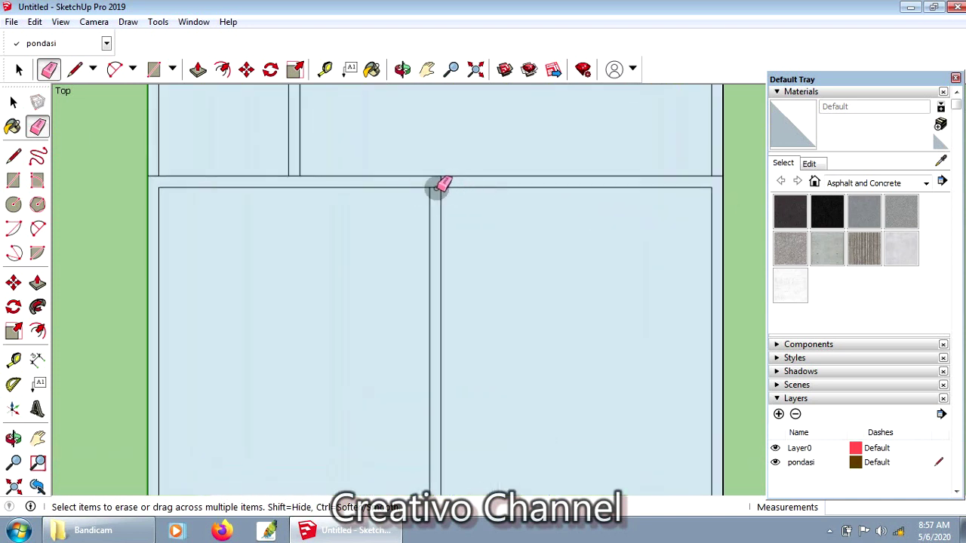
{"action": "scroll", "coordinate": [525, 244], "scroll_direction": "down", "scroll_amount": 1}
{"action": "scroll", "coordinate": [463, 252], "scroll_direction": "down", "scroll_amount": 1}
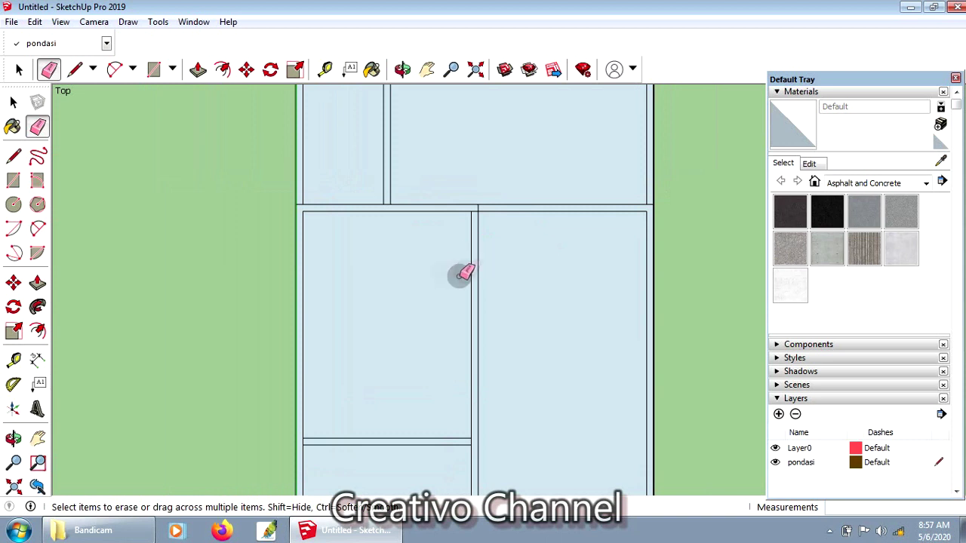
{"action": "scroll", "coordinate": [468, 260], "scroll_direction": "down", "scroll_amount": 1}
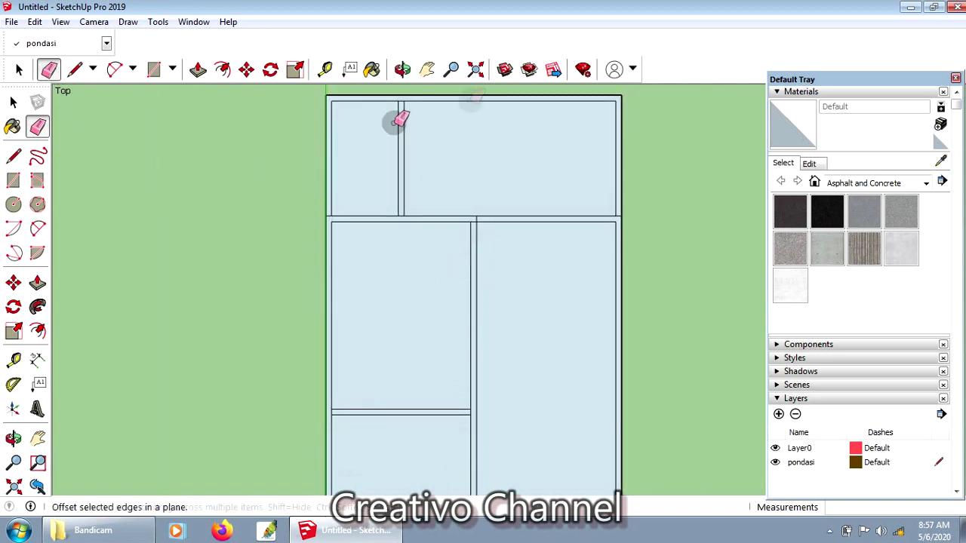
{"action": "scroll", "coordinate": [431, 403], "scroll_direction": "down", "scroll_amount": 2}
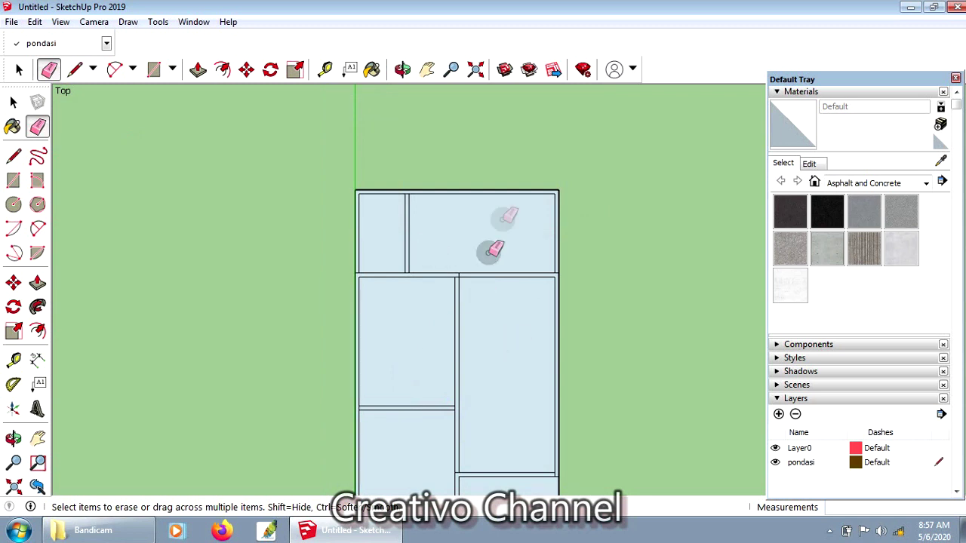
{"action": "scroll", "coordinate": [494, 210], "scroll_direction": "down", "scroll_amount": 2}
{"action": "scroll", "coordinate": [498, 355], "scroll_direction": "up", "scroll_amount": 1}
{"action": "scroll", "coordinate": [494, 383], "scroll_direction": "up", "scroll_amount": 1}
{"action": "scroll", "coordinate": [490, 401], "scroll_direction": "up", "scroll_amount": 1}
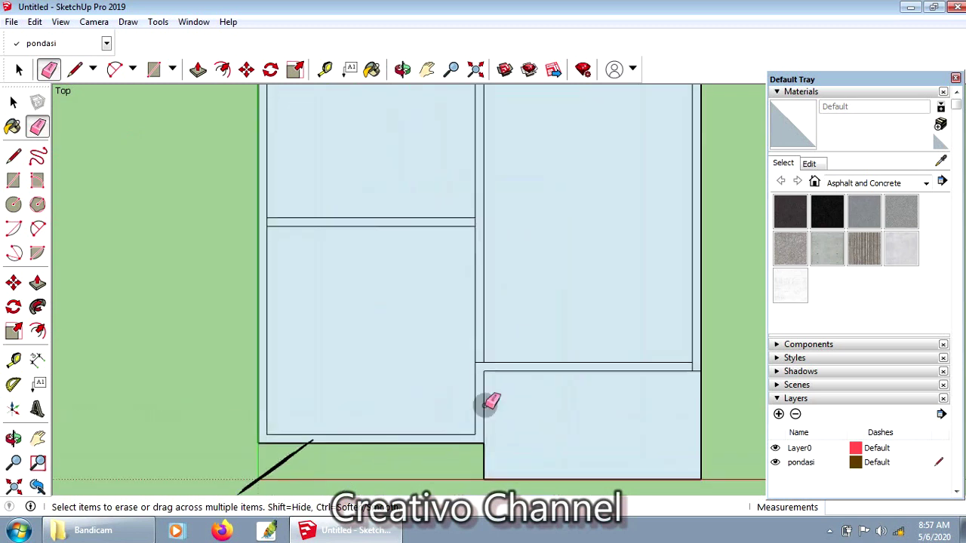
{"action": "scroll", "coordinate": [477, 353], "scroll_direction": "up", "scroll_amount": 2}
{"action": "scroll", "coordinate": [476, 352], "scroll_direction": "up", "scroll_amount": 1}
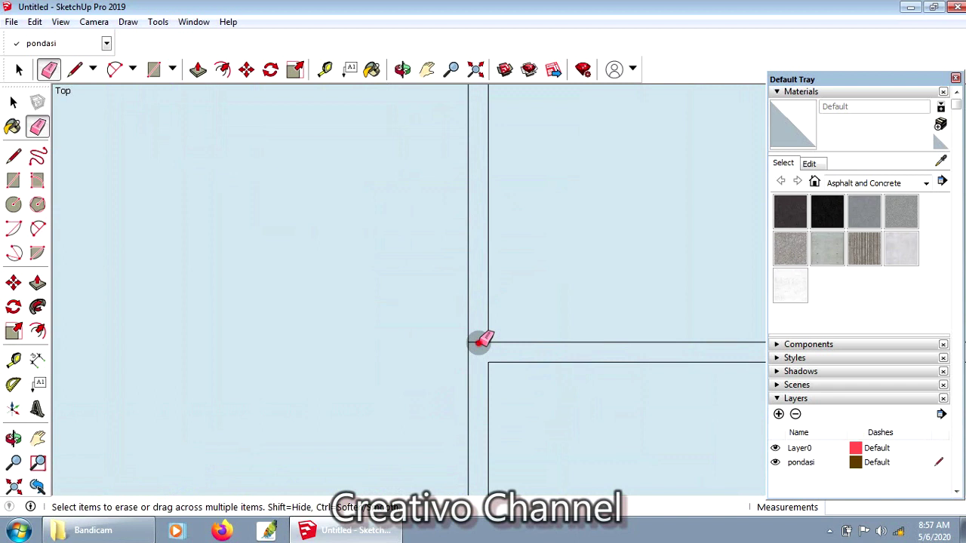
- Erase the short cross edges at the wall junctions so the walls run continuously
{"action": "scroll", "coordinate": [487, 372], "scroll_direction": "down", "scroll_amount": 2}
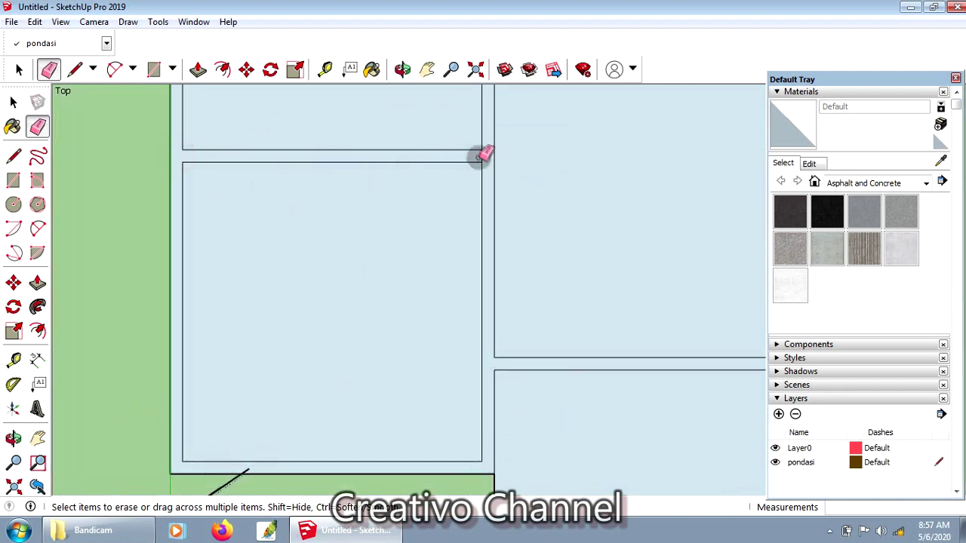
{"action": "scroll", "coordinate": [366, 226], "scroll_direction": "down", "scroll_amount": 2}
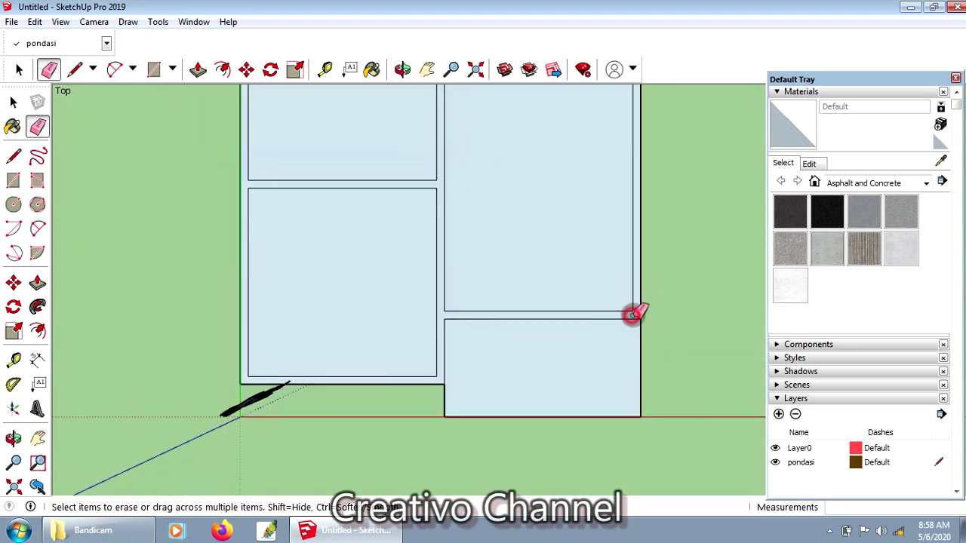
{"action": "scroll", "coordinate": [521, 279], "scroll_direction": "down", "scroll_amount": 2}
{"action": "scroll", "coordinate": [494, 277], "scroll_direction": "down", "scroll_amount": 1}
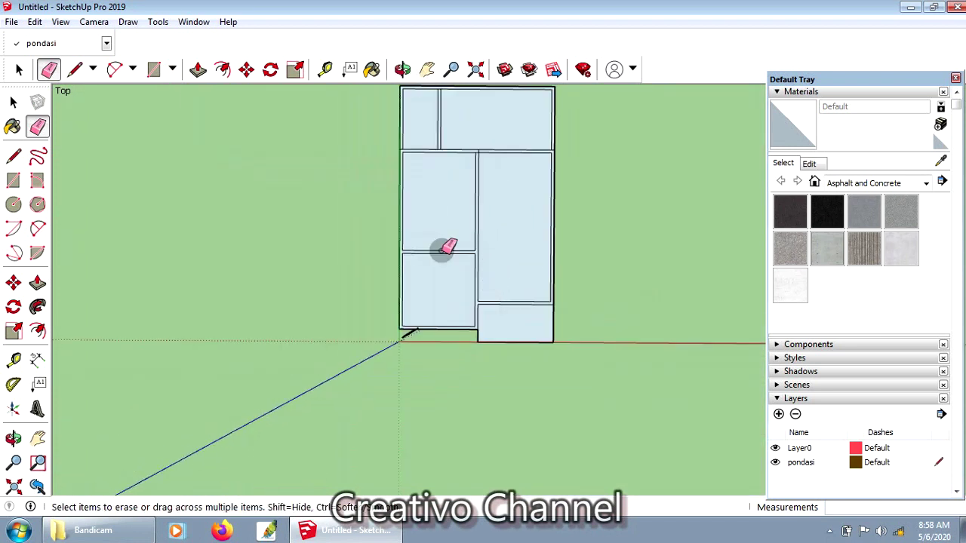
{"action": "scroll", "coordinate": [427, 151], "scroll_direction": "down", "scroll_amount": 1}
{"action": "scroll", "coordinate": [431, 133], "scroll_direction": "up", "scroll_amount": 3}
{"action": "scroll", "coordinate": [405, 276], "scroll_direction": "up", "scroll_amount": 2}
{"action": "scroll", "coordinate": [380, 294], "scroll_direction": "up", "scroll_amount": 1}
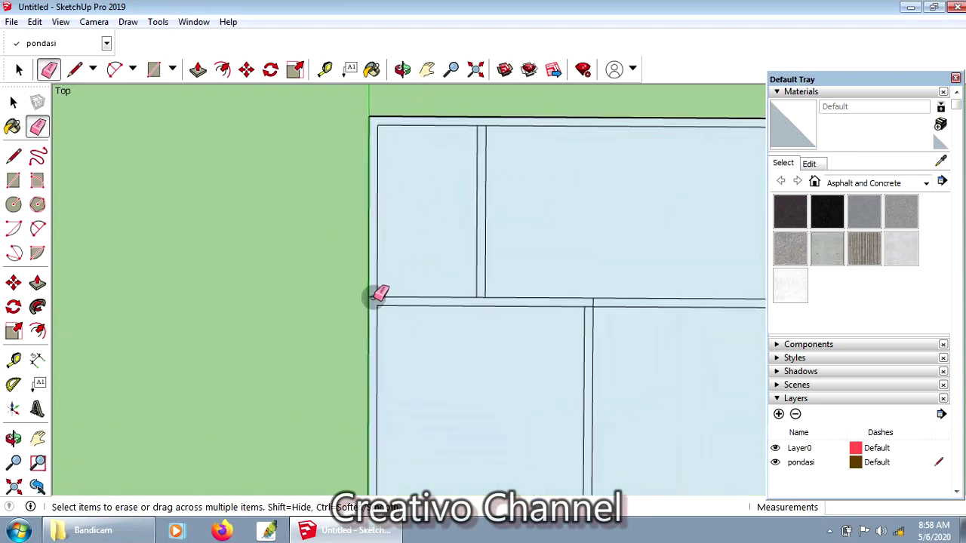
{"action": "left_click", "coordinate": [487, 123]}
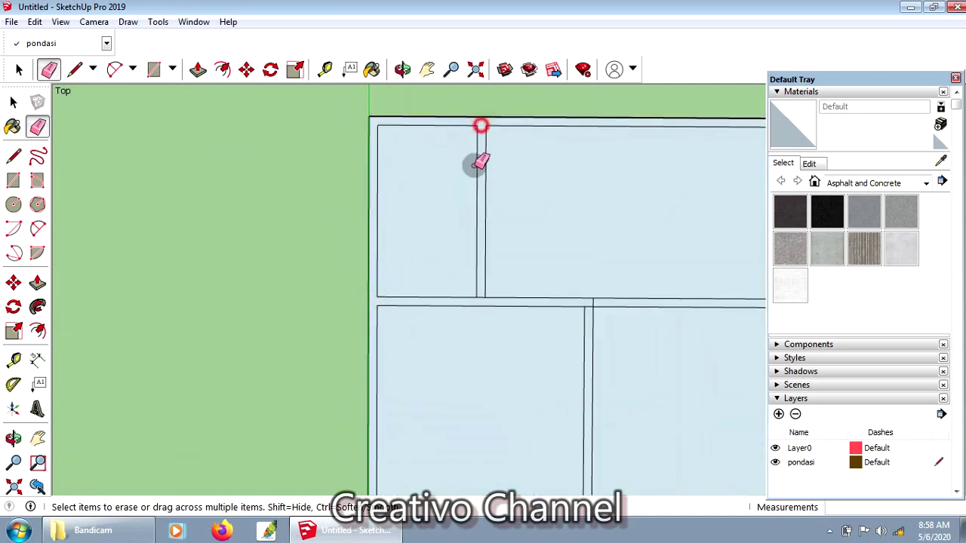
{"action": "left_click", "coordinate": [483, 297]}
{"action": "left_click", "coordinate": [589, 305]}
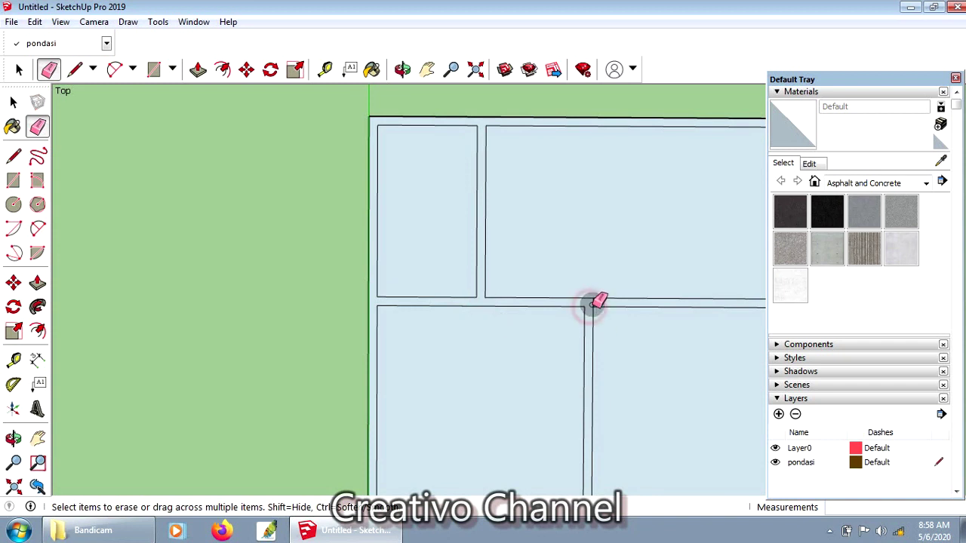
{"action": "scroll", "coordinate": [377, 255], "scroll_direction": "down", "scroll_amount": 3}
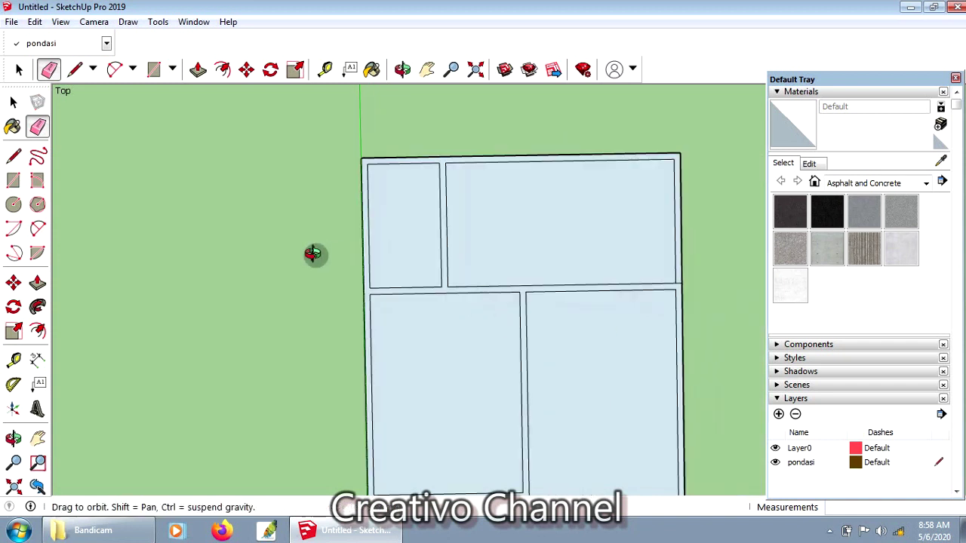
- Zoom and orbit to see the whole six-room foundation plan in tilted perspective
{"action": "middle_click_drag", "start_coordinate": [314, 254], "coordinate": [556, 252]}
{"action": "scroll", "coordinate": [626, 199], "scroll_direction": "up", "scroll_amount": 2}
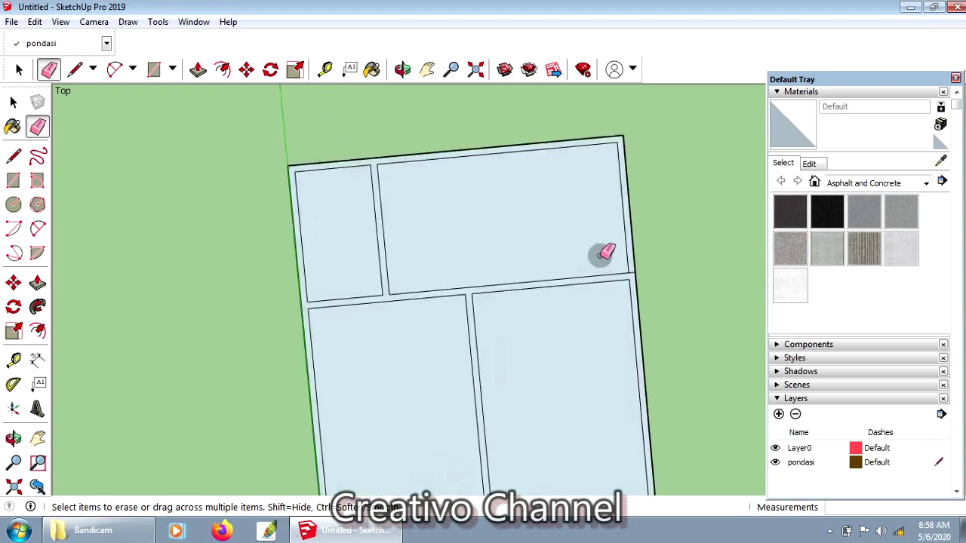
{"action": "scroll", "coordinate": [604, 252], "scroll_direction": "up", "scroll_amount": 2}
{"action": "scroll", "coordinate": [651, 274], "scroll_direction": "up", "scroll_amount": 3}
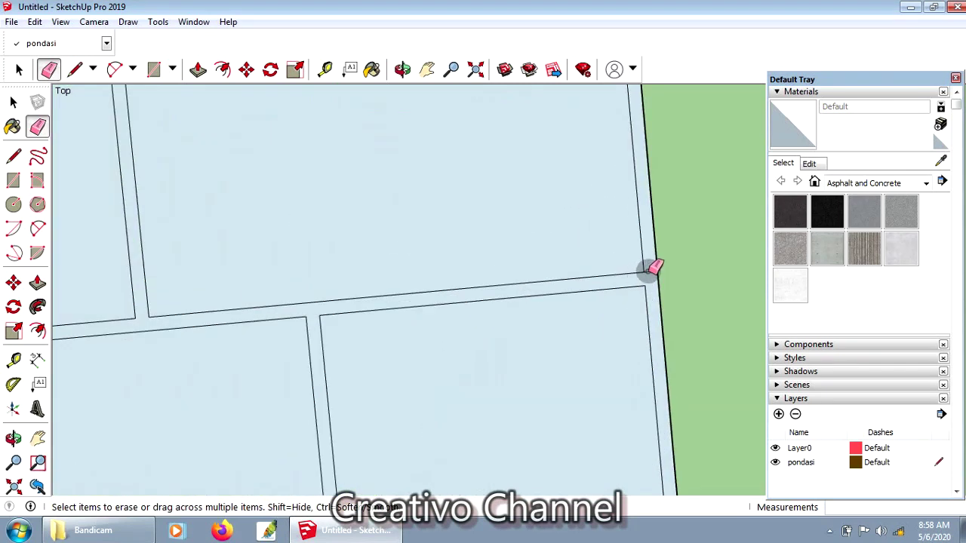
{"action": "scroll", "coordinate": [655, 273], "scroll_direction": "down", "scroll_amount": 3}
{"action": "scroll", "coordinate": [667, 296], "scroll_direction": "down", "scroll_amount": 1}
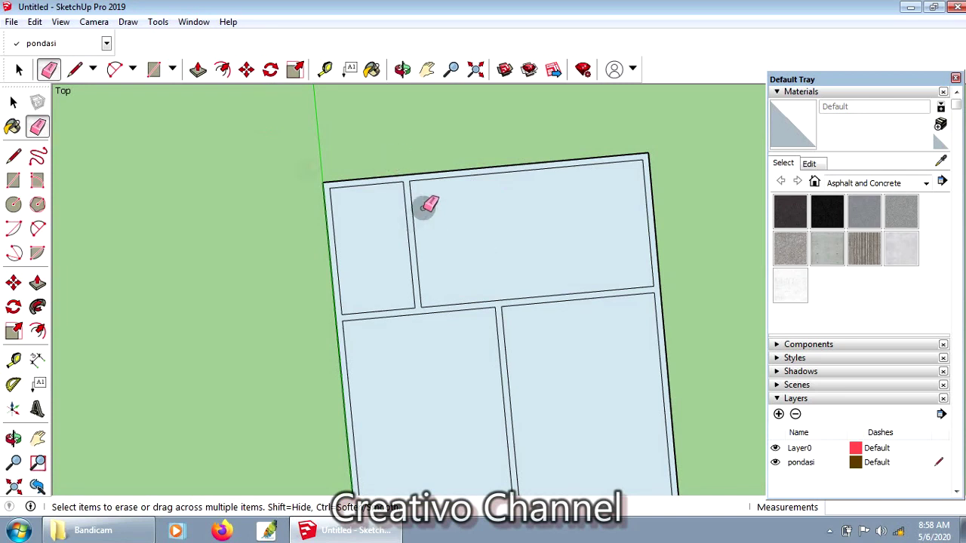
{"action": "scroll", "coordinate": [431, 188], "scroll_direction": "up", "scroll_amount": 2}
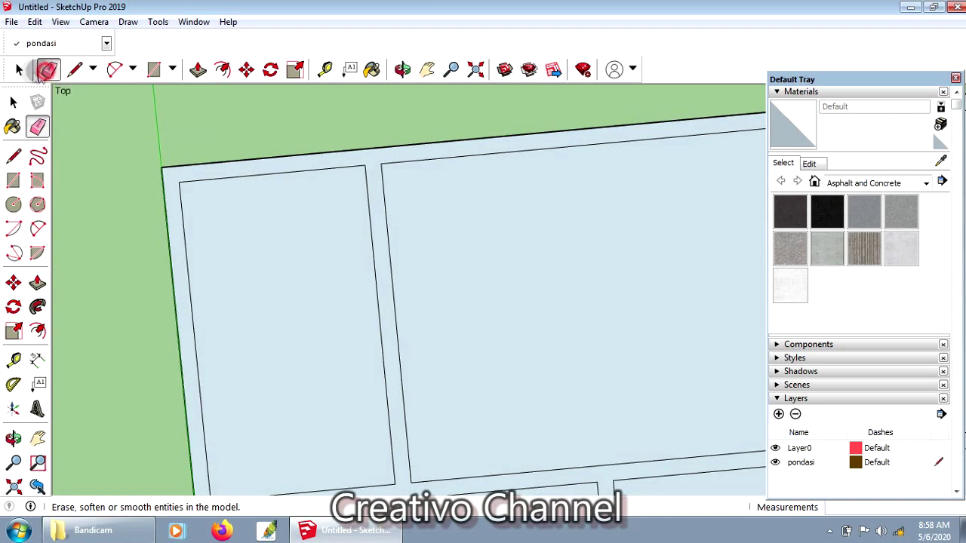
{"action": "scroll", "coordinate": [474, 252], "scroll_direction": "down", "scroll_amount": 5}
{"action": "middle_click_drag", "start_coordinate": [341, 173], "coordinate": [588, 242]}
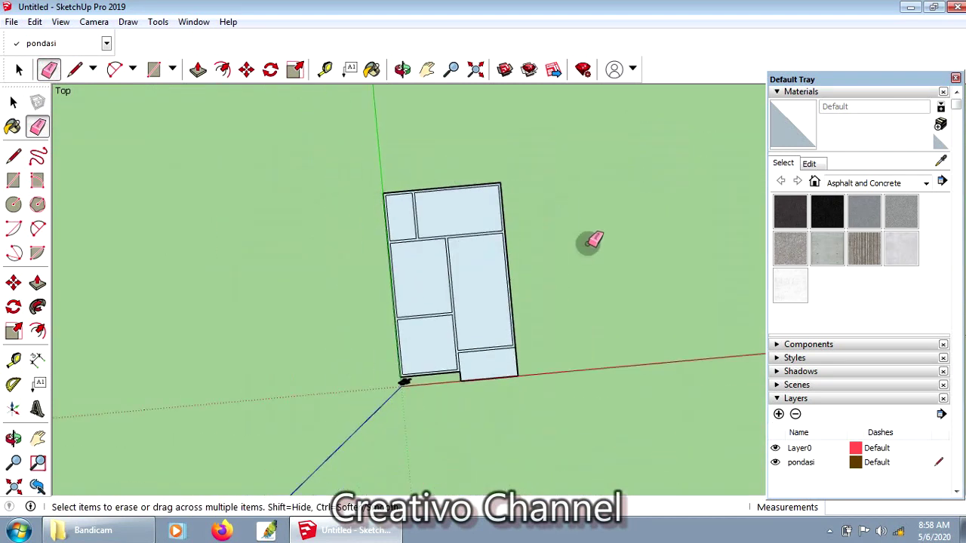
{"action": "left_click", "coordinate": [403, 72]}
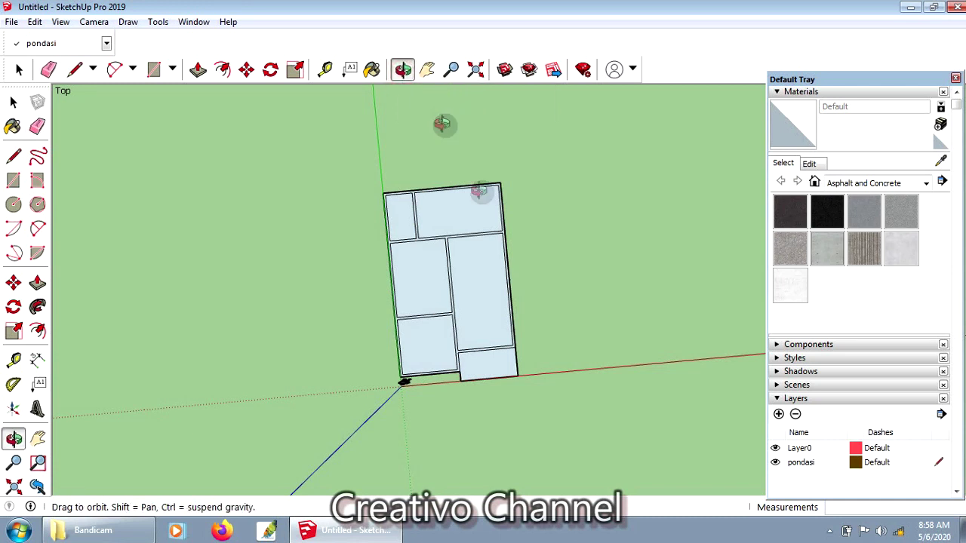
- Orbit the model to inspect the flat six-room layout from tilted angles
{"action": "mouse_move", "coordinate": [585, 279]}
{"action": "left_mouse_down"}
{"action": "mouse_move", "coordinate": [511, 308]}
{"action": "mouse_move", "coordinate": [475, 181]}
{"action": "left_mouse_up"}
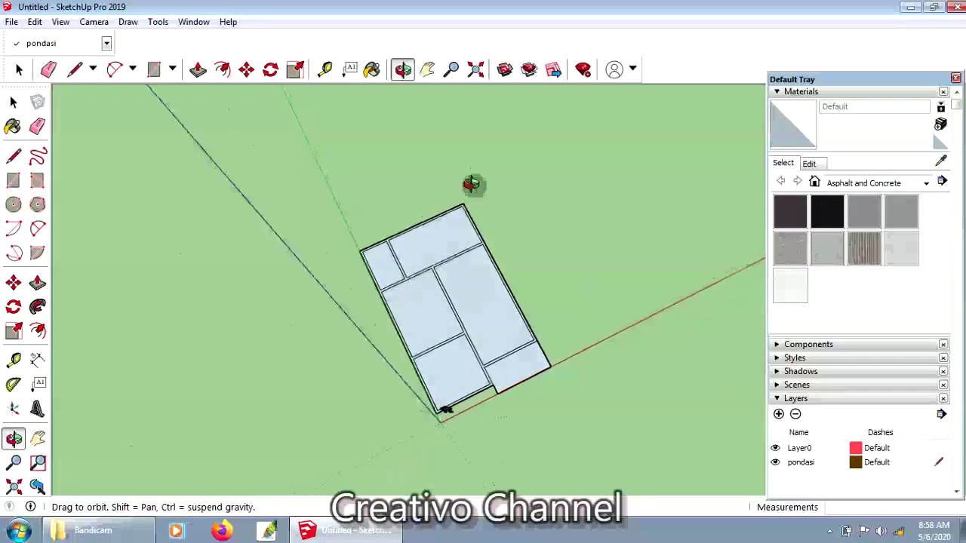
{"action": "mouse_move", "coordinate": [598, 413]}
{"action": "left_mouse_down"}
{"action": "mouse_move", "coordinate": [466, 353]}
{"action": "mouse_move", "coordinate": [535, 324]}
{"action": "mouse_move", "coordinate": [535, 293]}
{"action": "mouse_move", "coordinate": [487, 279]}
{"action": "mouse_move", "coordinate": [496, 291]}
{"action": "left_mouse_up"}
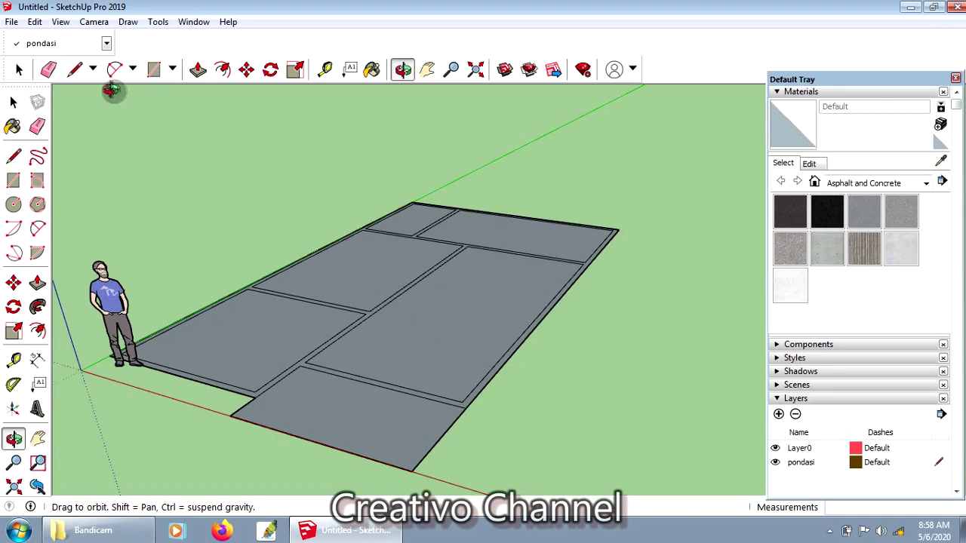
{"action": "left_click", "coordinate": [324, 69]}
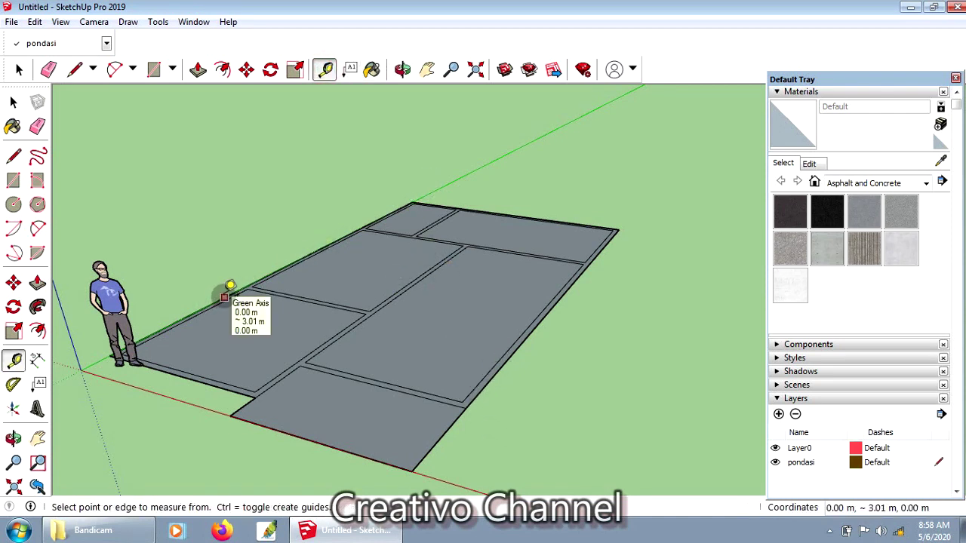
- Place a Tape Measure guide 0.3 m off the slab's long edge
{"action": "left_click", "coordinate": [223, 297]}
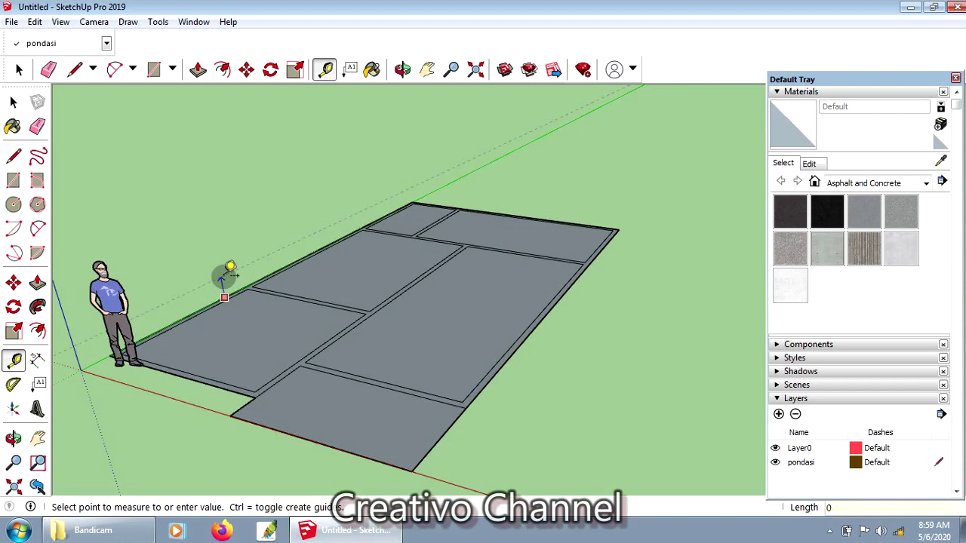
{"action": "type", "text": "0.3"}
{"action": "left_click", "coordinate": [223, 278]}
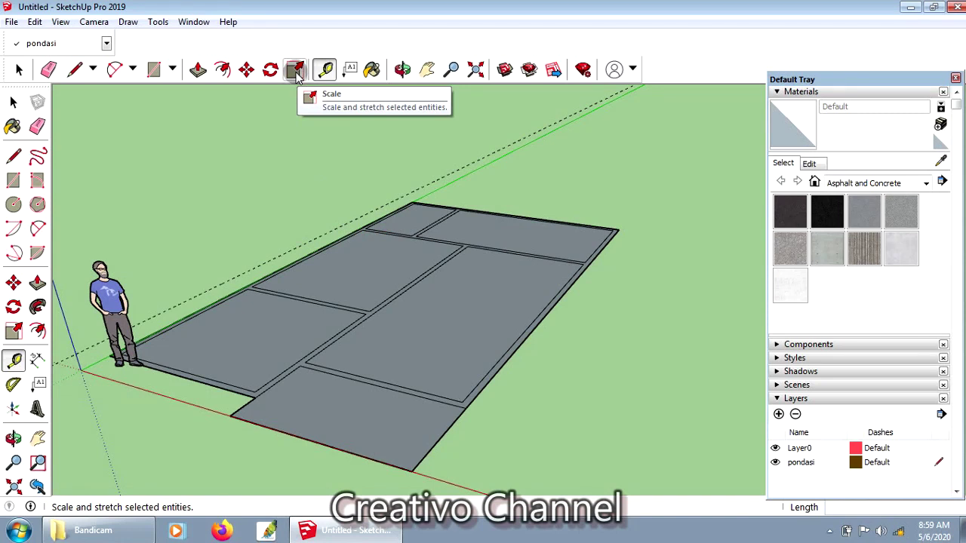
{"action": "left_click", "coordinate": [198, 70]}
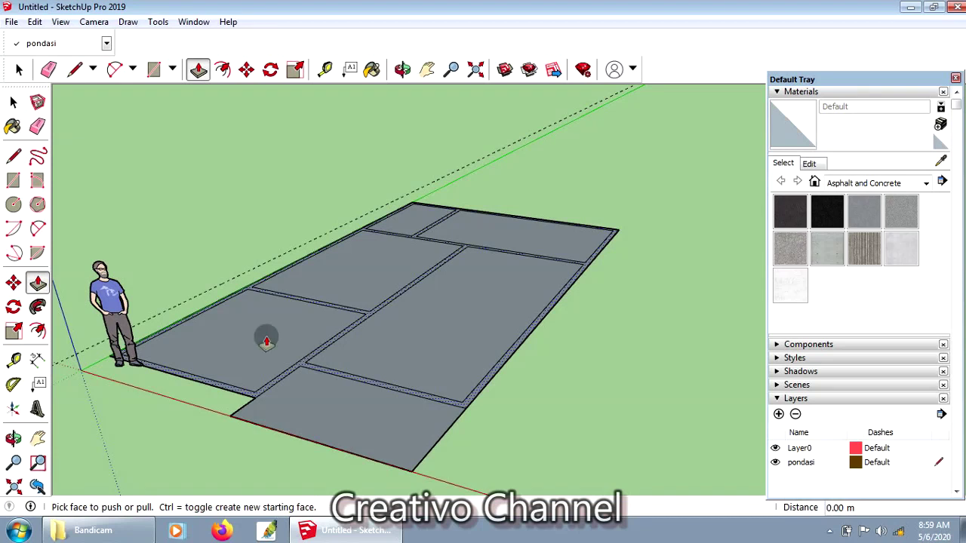
- Push/Pull the foundation wall strips up to 0.30 m high
{"action": "left_click", "coordinate": [224, 304]}
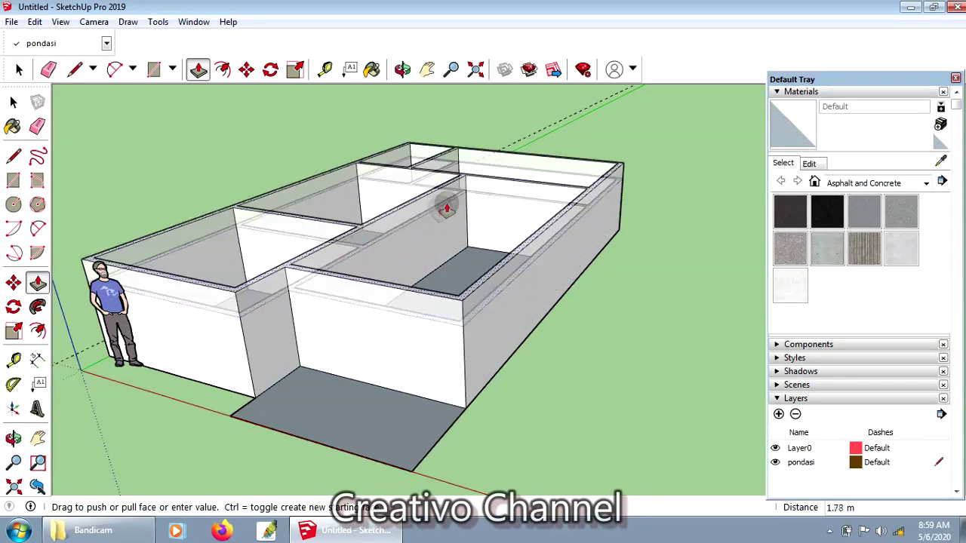
{"action": "left_click", "coordinate": [91, 349]}
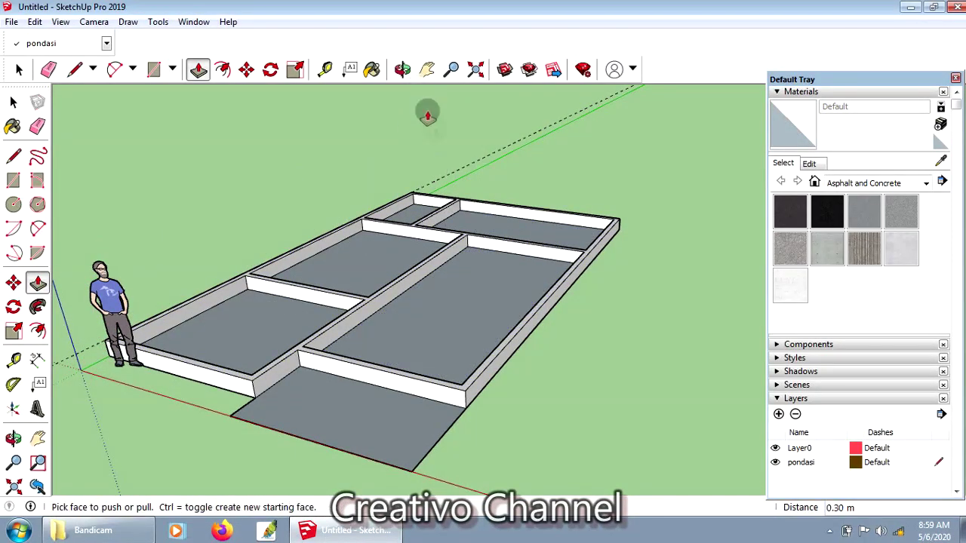
{"action": "left_click", "coordinate": [402, 70]}
{"action": "mouse_move", "coordinate": [347, 350]}
{"action": "left_mouse_down"}
{"action": "mouse_move", "coordinate": [480, 325]}
{"action": "mouse_move", "coordinate": [367, 357]}
{"action": "mouse_move", "coordinate": [421, 368]}
{"action": "mouse_move", "coordinate": [384, 367]}
{"action": "left_mouse_up"}
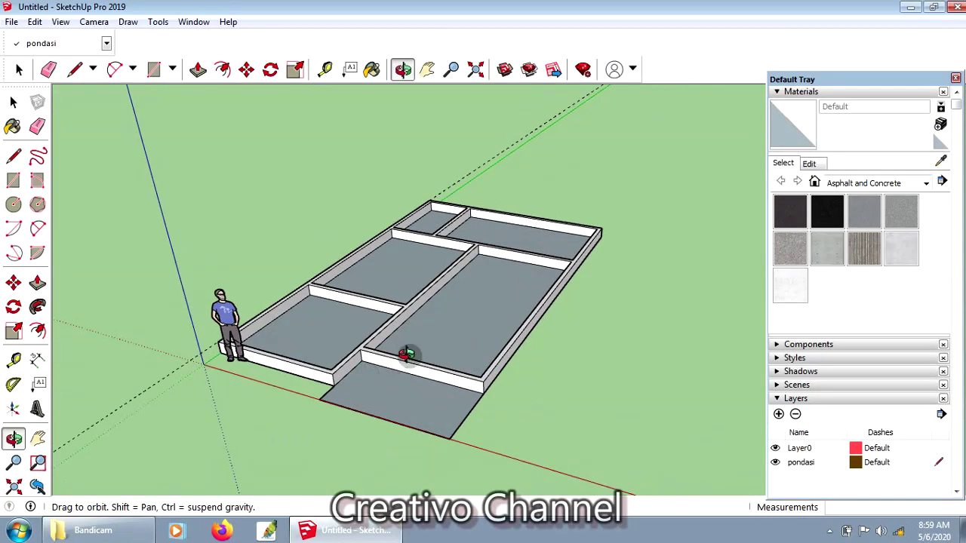
- Raise the front slab face 0.30 m to match the walls
{"action": "left_click", "coordinate": [198, 69]}
{"action": "left_click", "coordinate": [373, 387]}
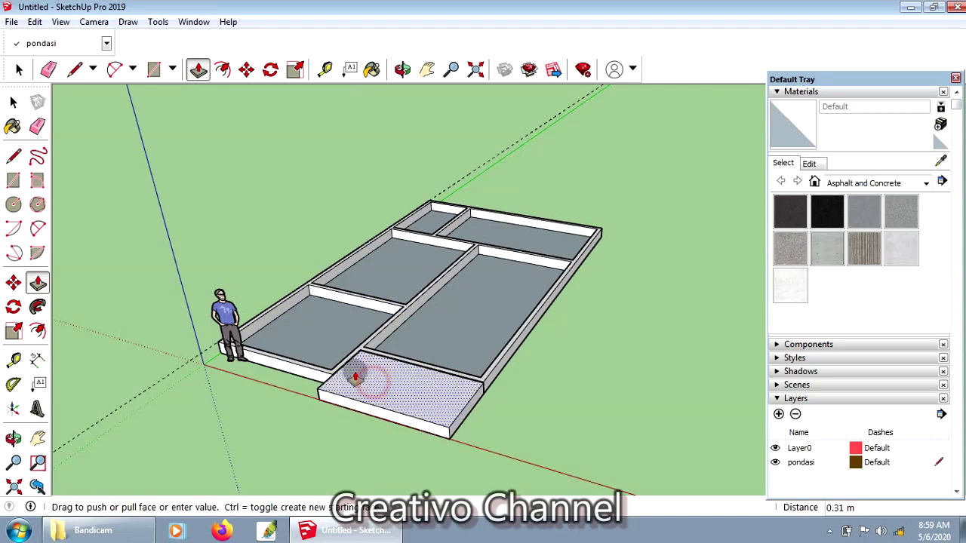
{"action": "left_click", "coordinate": [300, 369]}
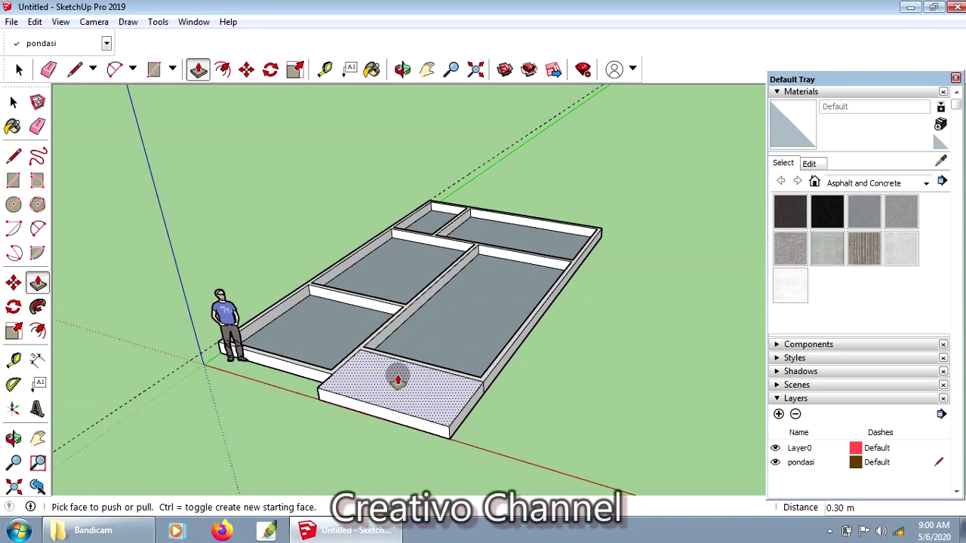
{"action": "scroll", "coordinate": [344, 371], "scroll_direction": "up", "scroll_amount": 2}
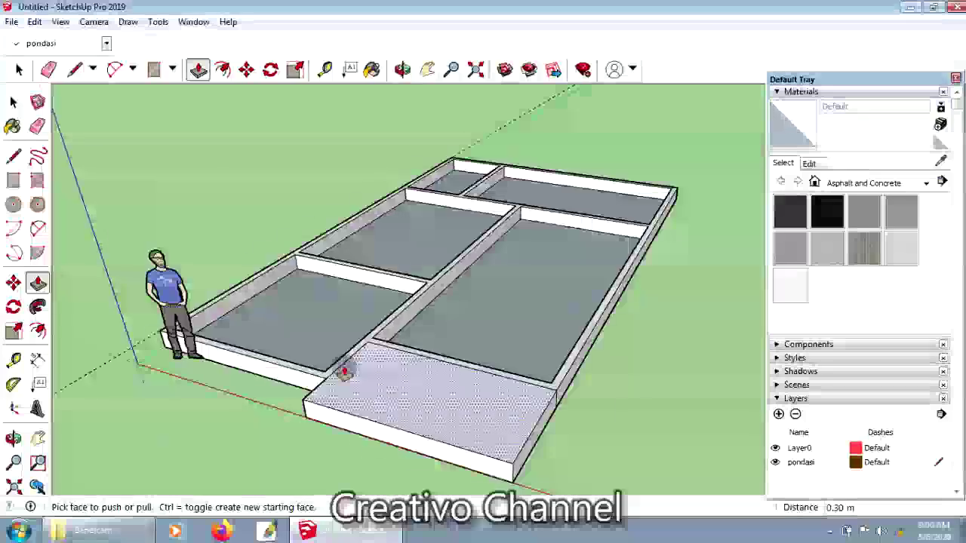
{"action": "scroll", "coordinate": [344, 372], "scroll_direction": "up", "scroll_amount": 1}
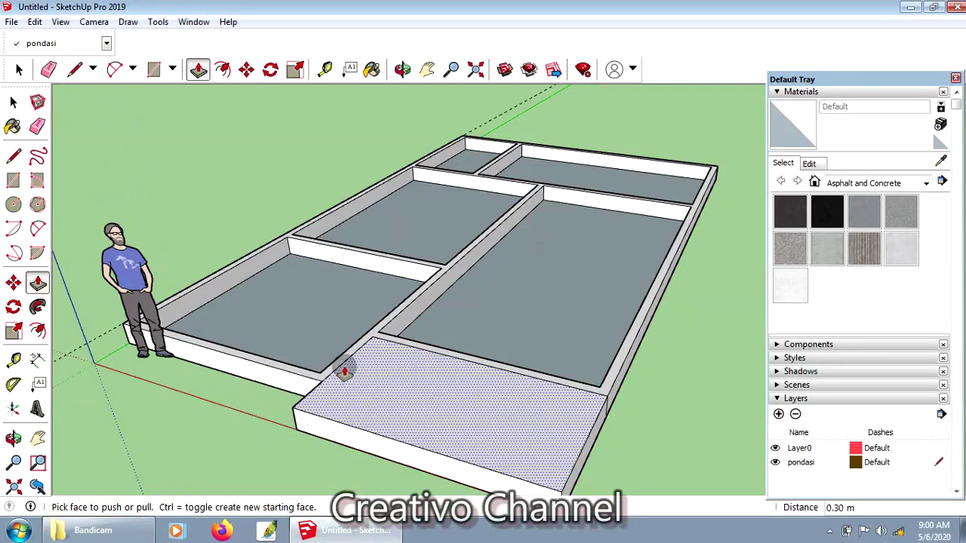
{"action": "scroll", "coordinate": [344, 371], "scroll_direction": "down", "scroll_amount": 2}
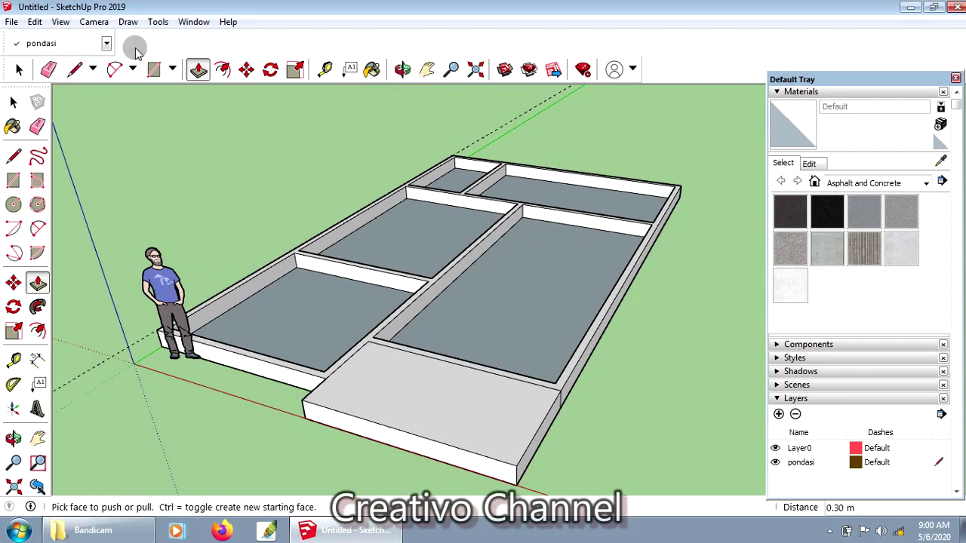
- Place two Tape Measure guides 0.12 m from the front wall edges
{"action": "key", "text": "t"}
{"action": "scroll", "coordinate": [529, 366], "scroll_direction": "up", "scroll_amount": 5}
{"action": "left_click", "coordinate": [526, 366]}
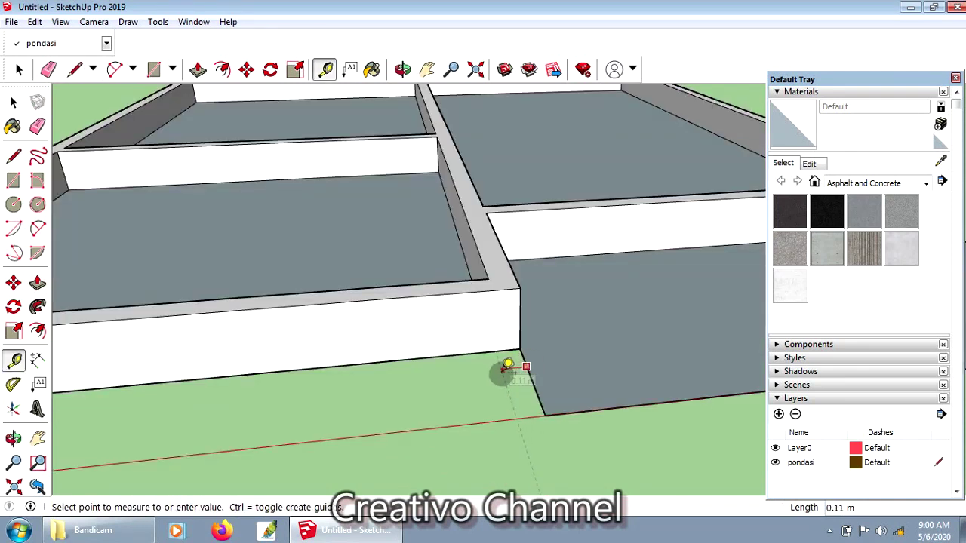
{"action": "left_click", "coordinate": [502, 369]}
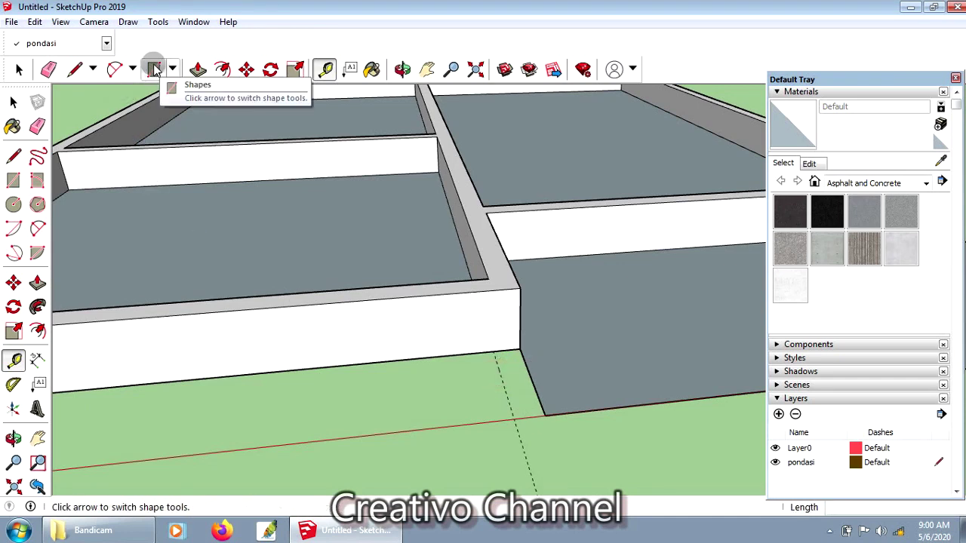
{"action": "type", "text": "3.00 m"}
{"action": "left_click", "coordinate": [606, 406]}
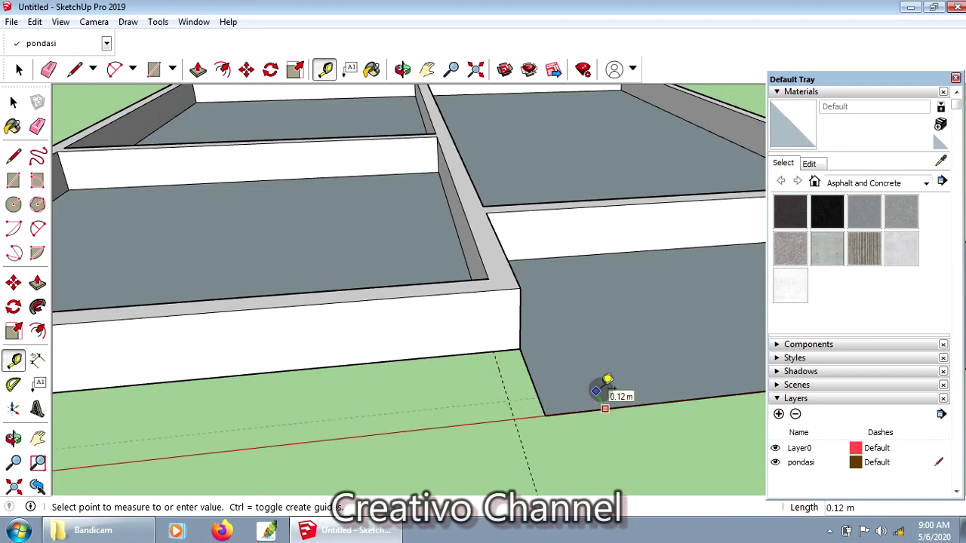
{"action": "left_click", "coordinate": [599, 389]}
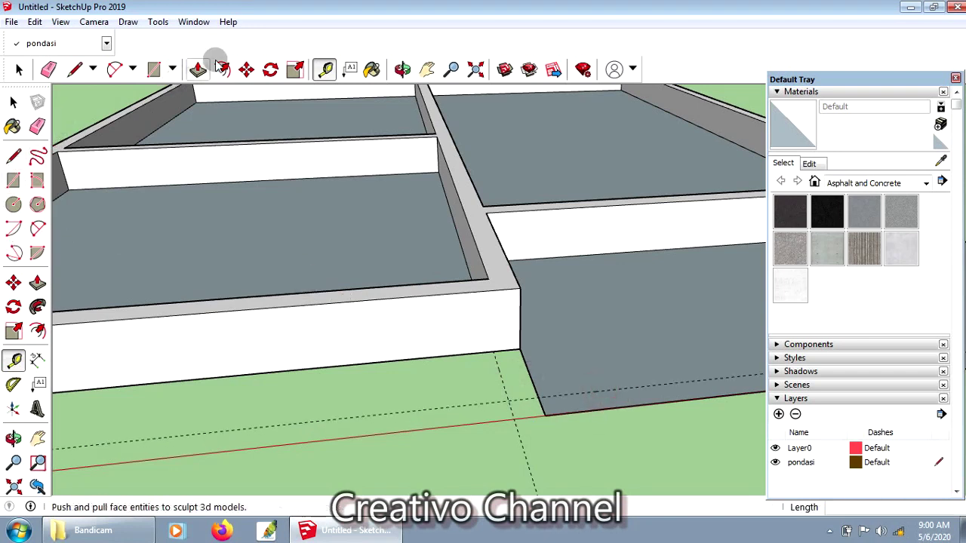
- Draw 0.12 m strip rectangles along the front slab's left edge, dismissing a file error
{"action": "left_click", "coordinate": [154, 69]}
{"action": "scroll", "coordinate": [113, 385], "scroll_direction": "down", "scroll_amount": 4}
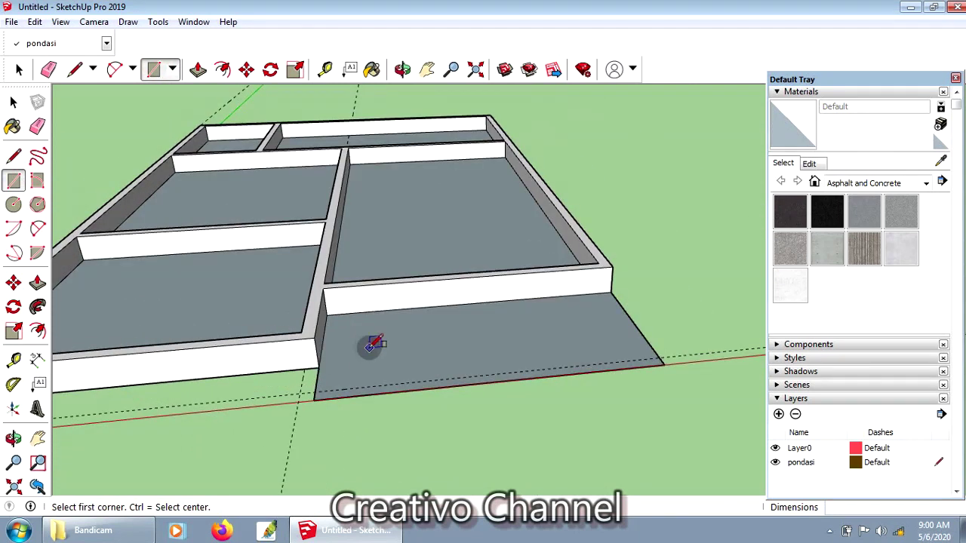
{"action": "left_click", "coordinate": [305, 367]}
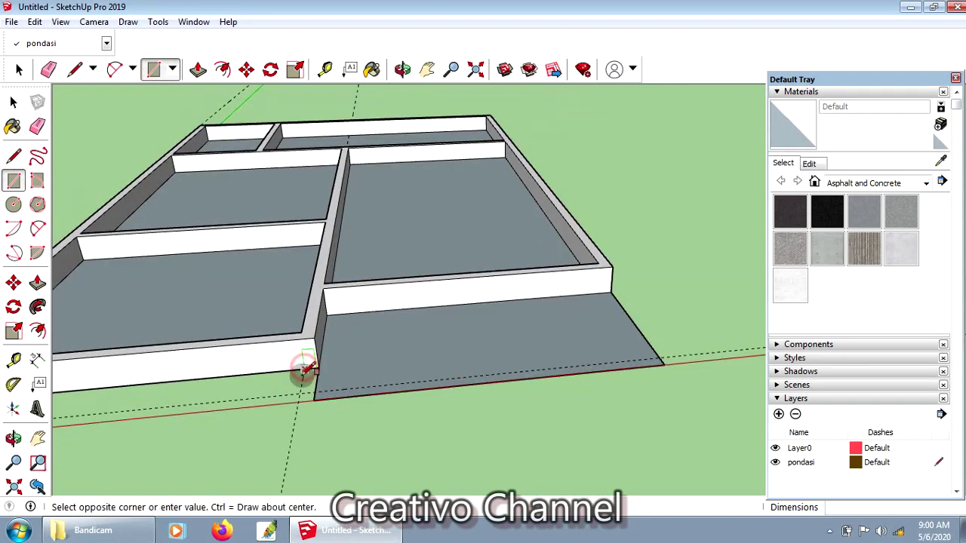
{"action": "left_click", "coordinate": [314, 397]}
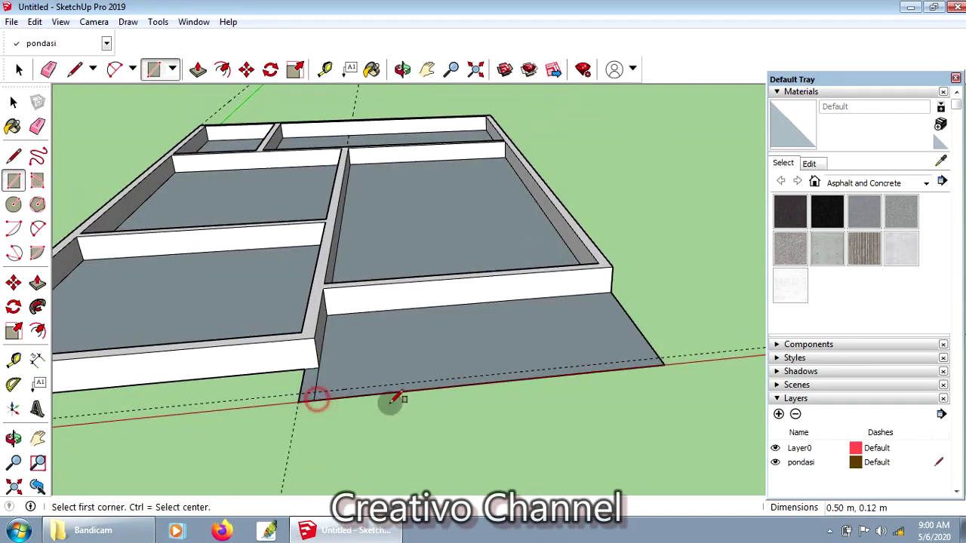
{"action": "left_click", "coordinate": [316, 390]}
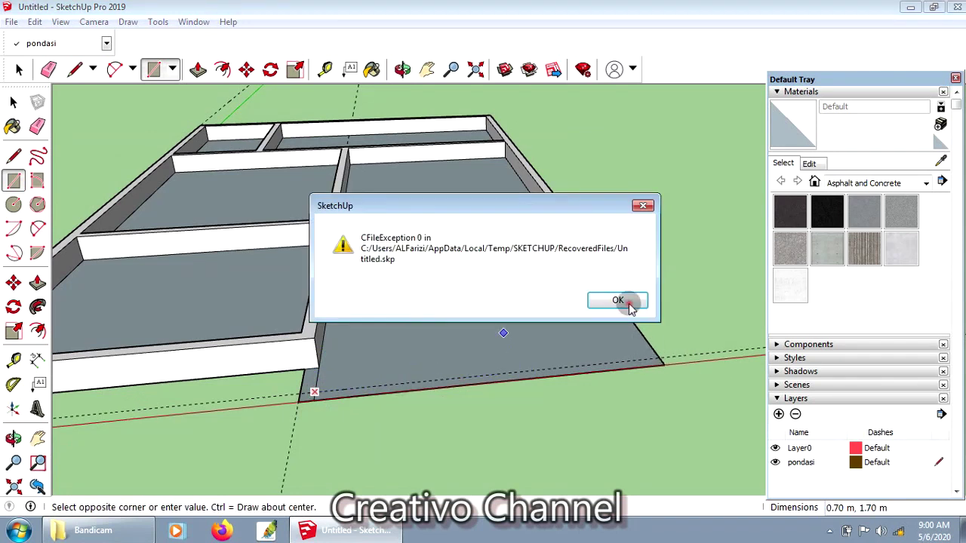
{"action": "left_click", "coordinate": [630, 305]}
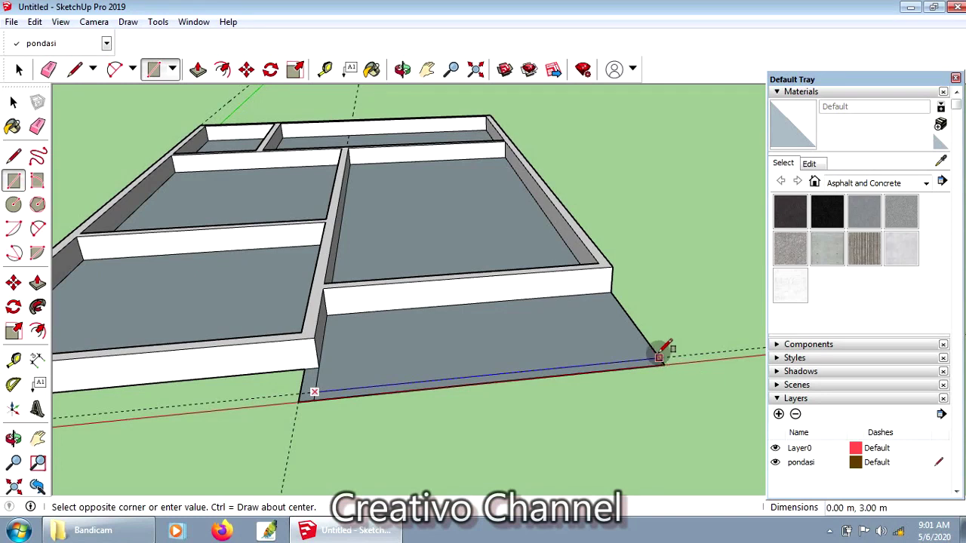
{"action": "left_click", "coordinate": [664, 364]}
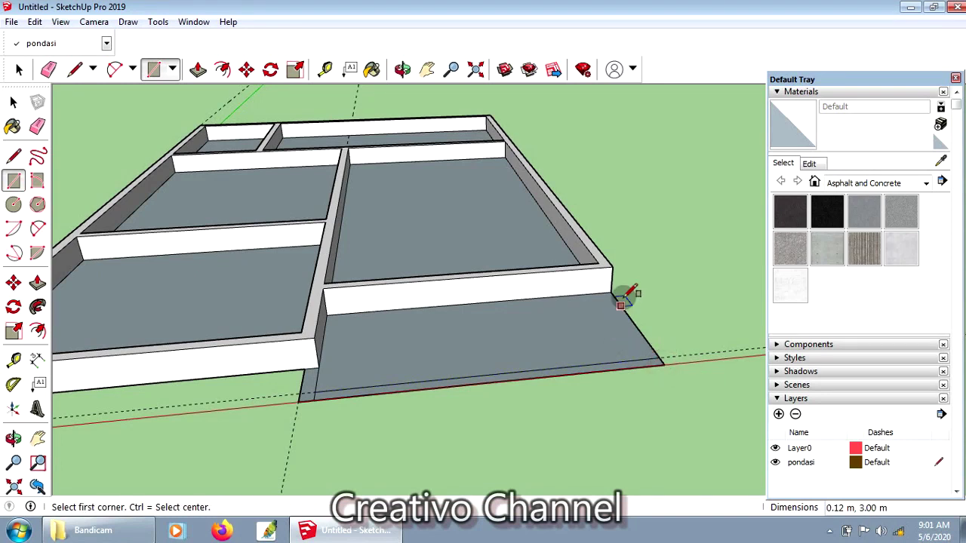
- Add a guide along the slab's right edge and draw a 0.12 m strip there
{"action": "left_click", "coordinate": [325, 69]}
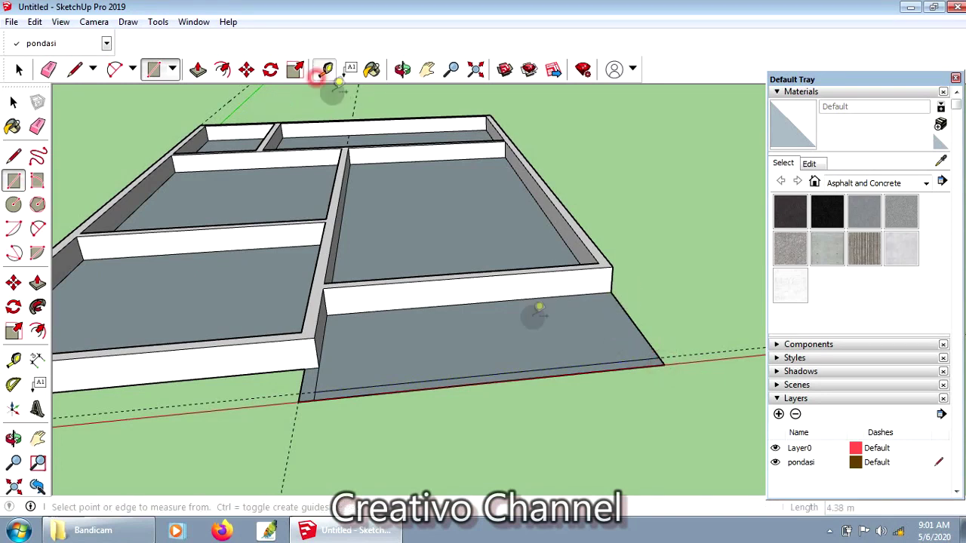
{"action": "left_click", "coordinate": [621, 306]}
{"action": "left_click", "coordinate": [573, 248]}
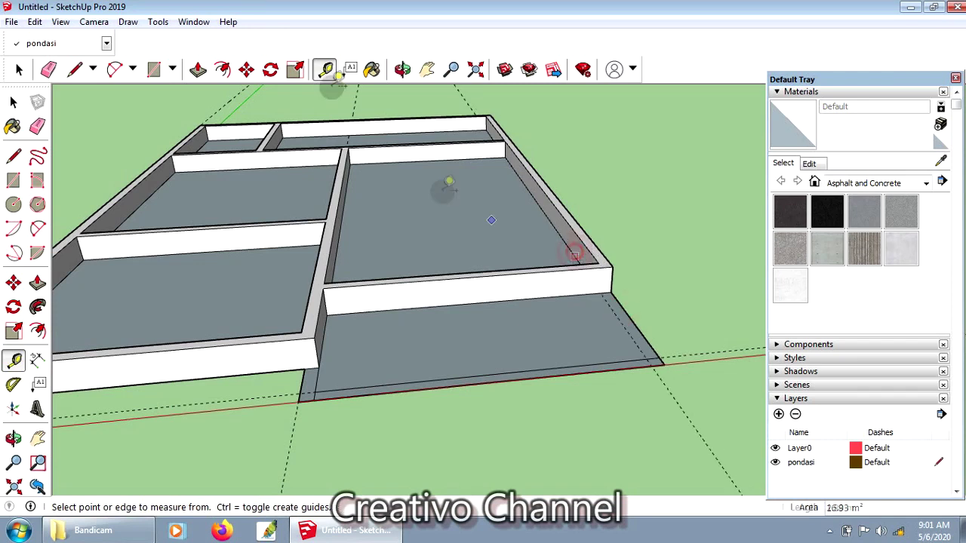
{"action": "left_click", "coordinate": [154, 69]}
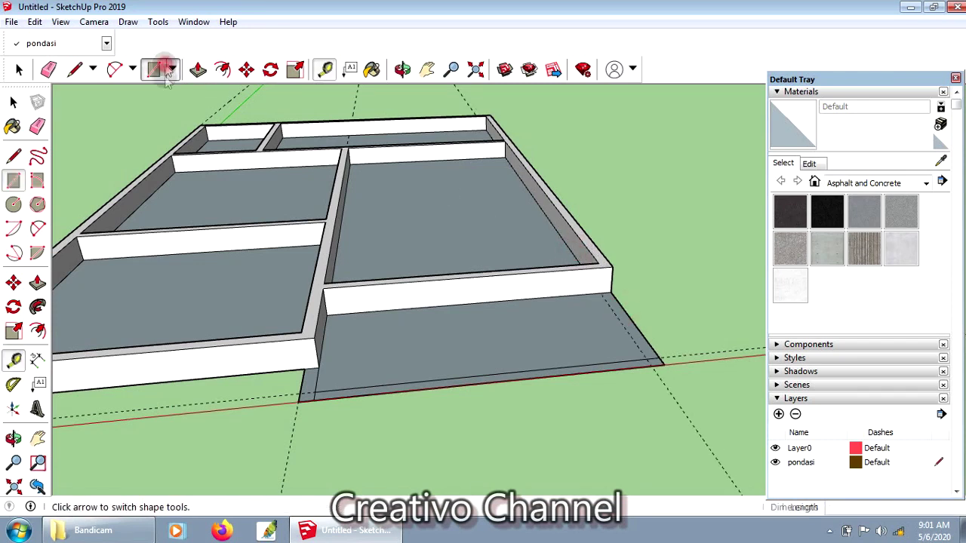
{"action": "left_click", "coordinate": [600, 292]}
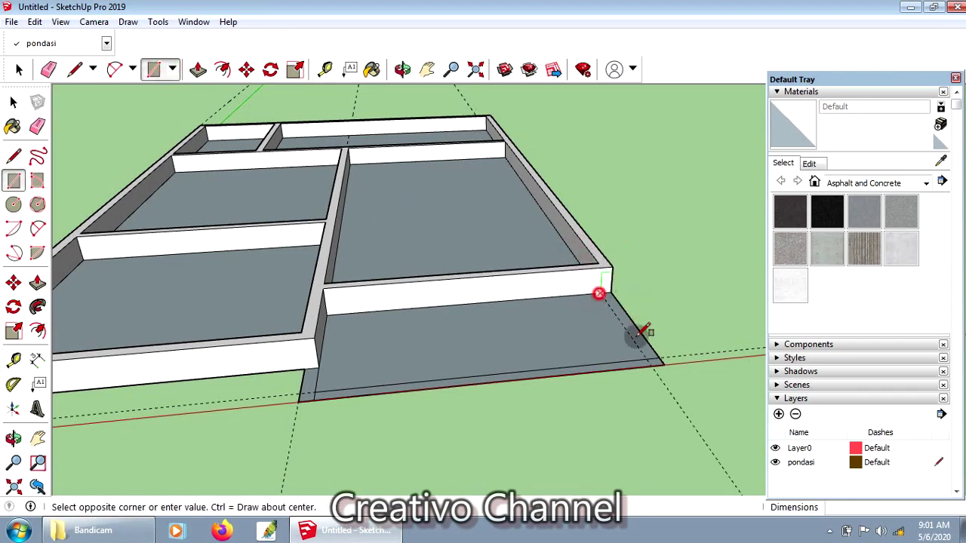
{"action": "left_click", "coordinate": [664, 365]}
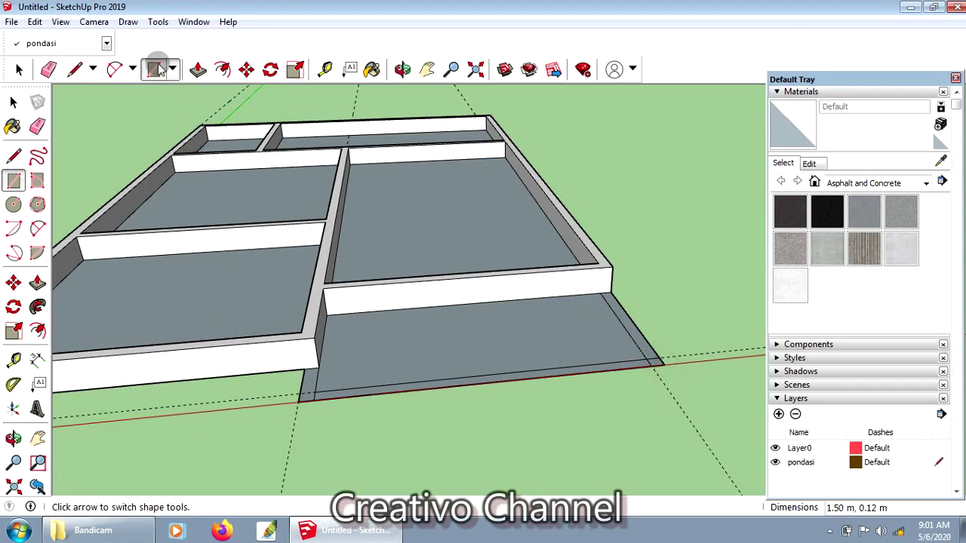
{"action": "left_click", "coordinate": [48, 69]}
{"action": "scroll", "coordinate": [298, 407], "scroll_direction": "up", "scroll_amount": 1}
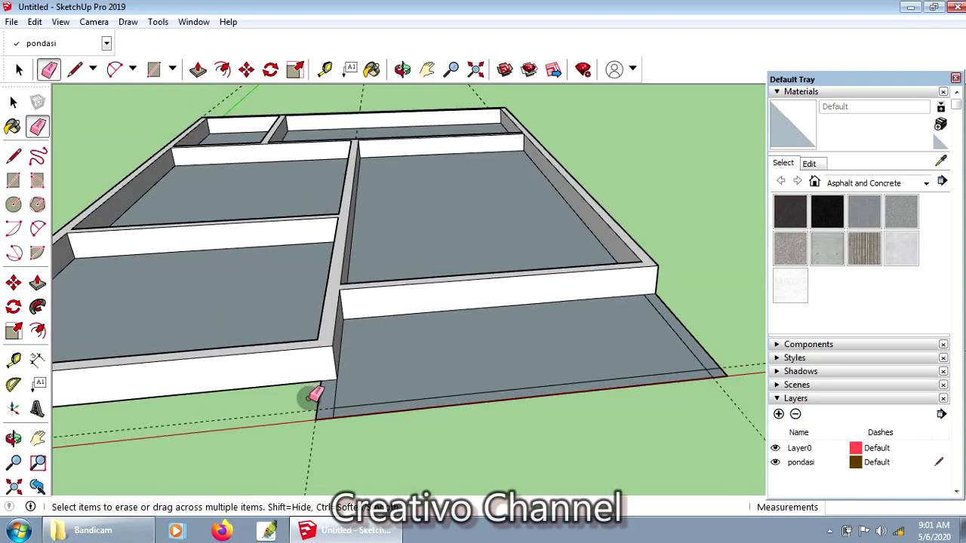
- Push/Pull the front extension's ring face up 0.30 m and orbit to check the foundation
{"action": "scroll", "coordinate": [313, 396], "scroll_direction": "up", "scroll_amount": 3}
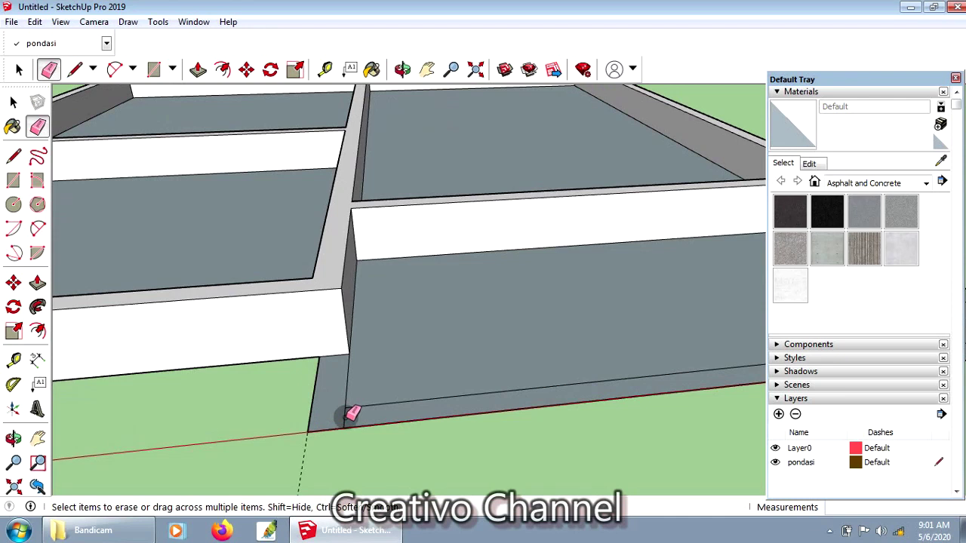
{"action": "scroll", "coordinate": [292, 382], "scroll_direction": "down", "scroll_amount": 4}
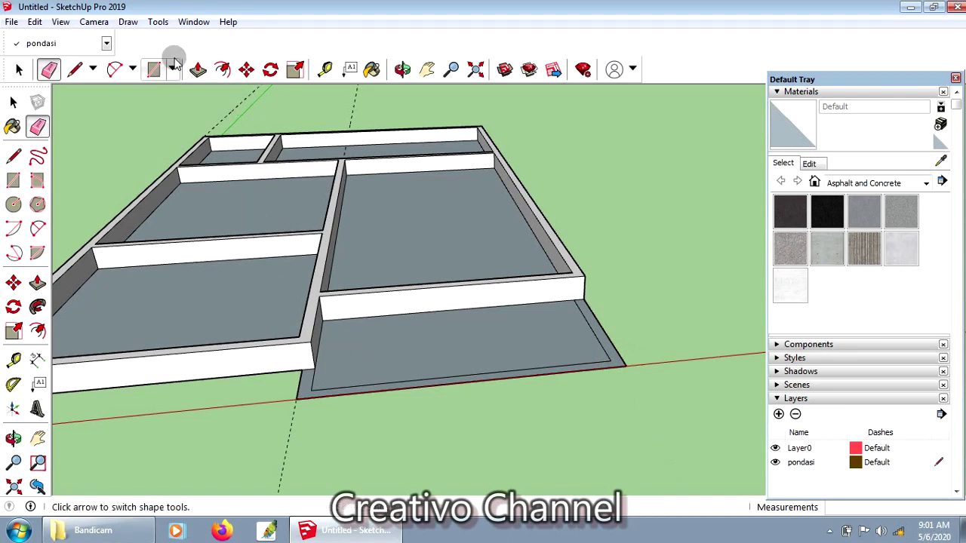
{"action": "left_click", "coordinate": [199, 70]}
{"action": "left_click", "coordinate": [304, 389]}
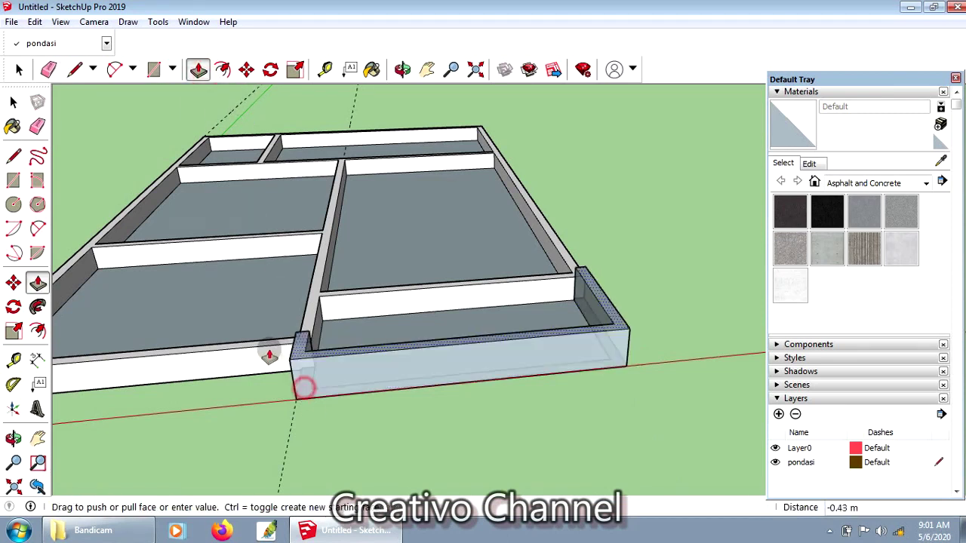
{"action": "left_click", "coordinate": [265, 351]}
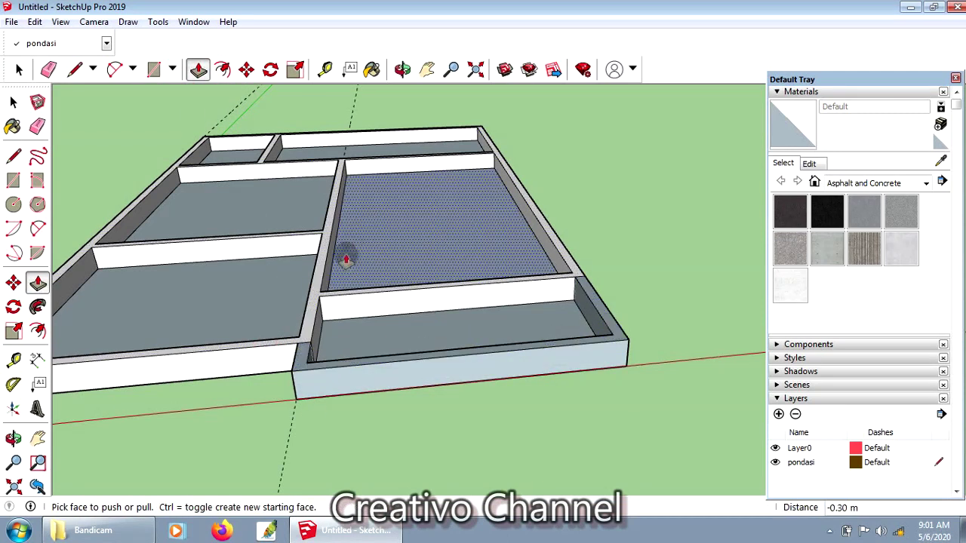
{"action": "left_click", "coordinate": [402, 69]}
{"action": "left_click_drag", "start_coordinate": [530, 359], "coordinate": [431, 385]}
{"action": "mouse_move", "coordinate": [510, 367]}
{"action": "left_mouse_down"}
{"action": "mouse_move", "coordinate": [528, 366]}
{"action": "mouse_move", "coordinate": [541, 244]}
{"action": "mouse_move", "coordinate": [188, 166]}
{"action": "left_mouse_up"}
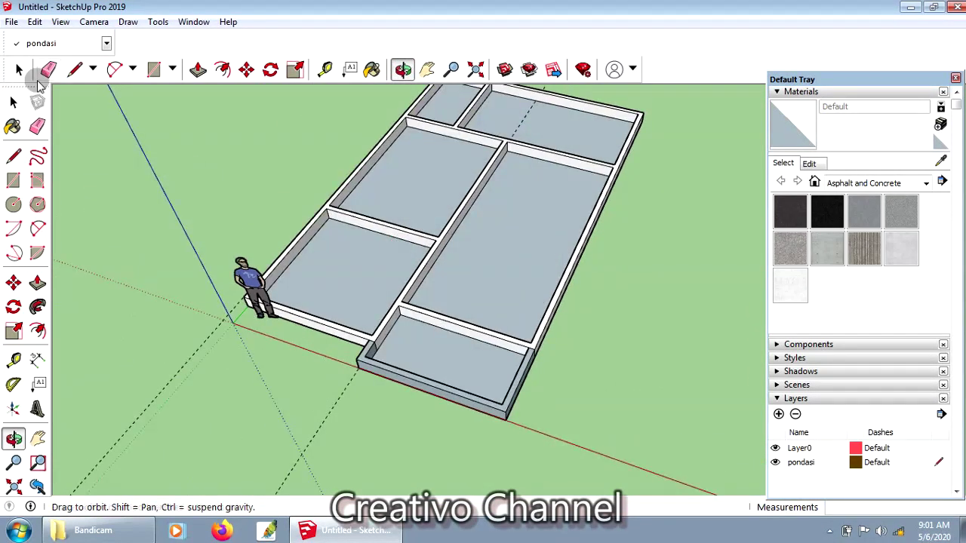
- Delete the floor faces of the upper, lower-left and small top-left rooms
{"action": "left_click", "coordinate": [19, 70]}
{"action": "left_click", "coordinate": [413, 185]}
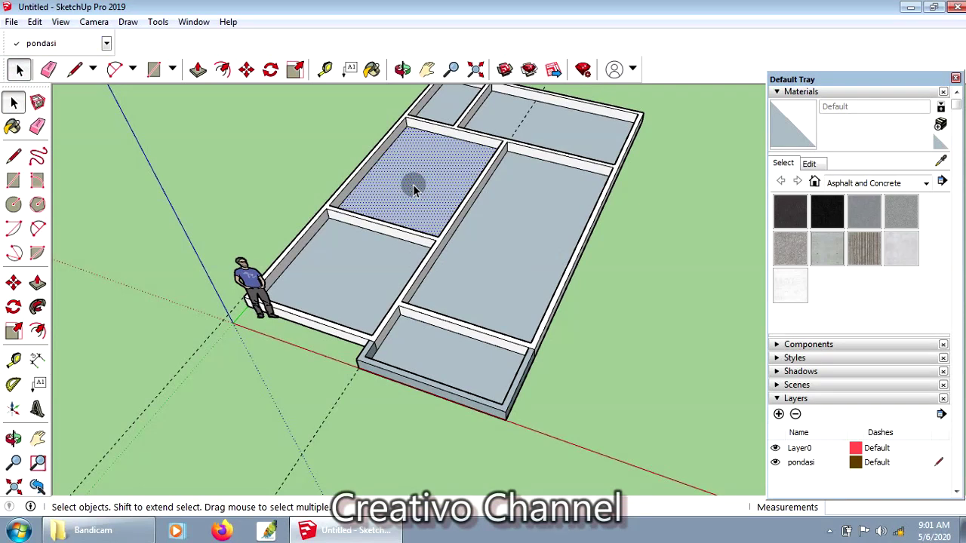
{"action": "key", "text": "Delete"}
{"action": "left_click", "coordinate": [369, 268]}
{"action": "key", "text": "Delete"}
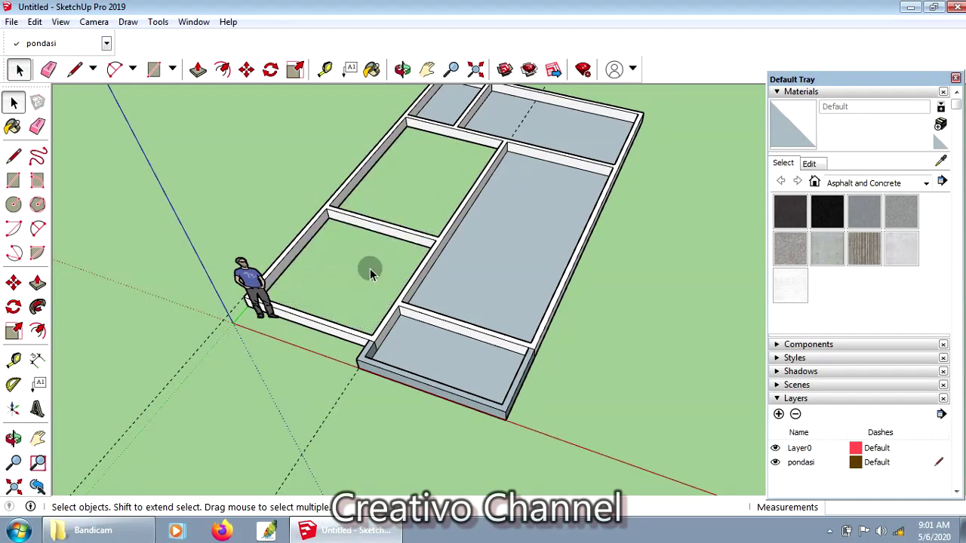
{"action": "left_click", "coordinate": [443, 106]}
{"action": "key", "text": "Delete"}
- Delete the top-right, large middle and front extension floor faces, then orbit frontally
{"action": "left_click", "coordinate": [497, 112]}
{"action": "key", "text": "Delete"}
{"action": "left_click", "coordinate": [534, 237]}
{"action": "key", "text": "Delete"}
{"action": "left_click", "coordinate": [443, 359]}
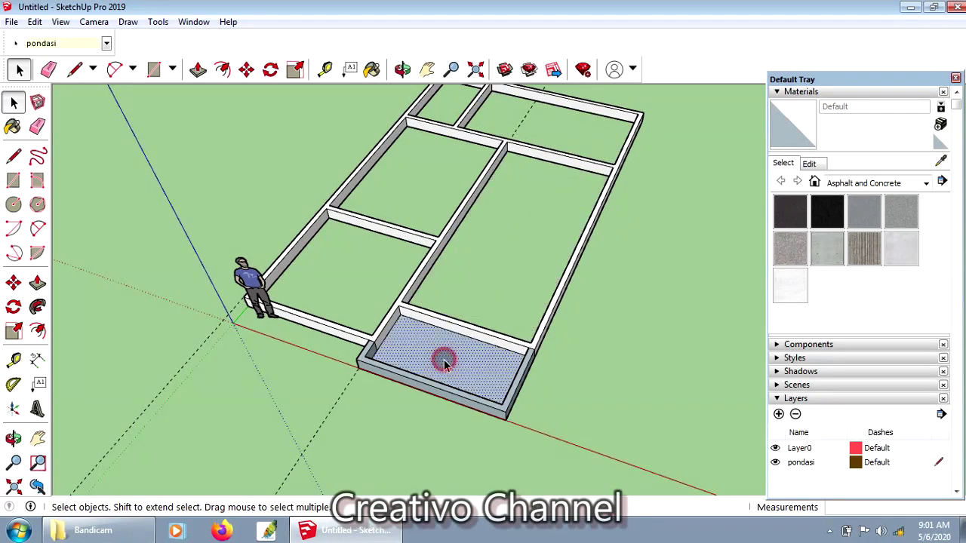
{"action": "key", "text": "Delete"}
{"action": "scroll", "coordinate": [335, 257], "scroll_direction": "down", "scroll_amount": 1}
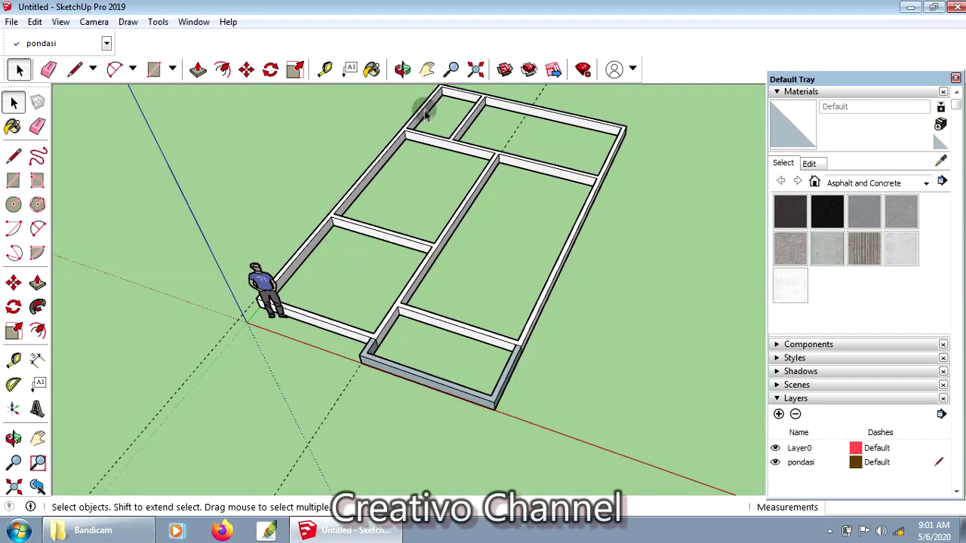
{"action": "left_click", "coordinate": [402, 69]}
{"action": "mouse_move", "coordinate": [438, 272]}
{"action": "left_mouse_down"}
{"action": "mouse_move", "coordinate": [457, 307]}
{"action": "mouse_move", "coordinate": [491, 250]}
{"action": "mouse_move", "coordinate": [262, 265]}
{"action": "left_mouse_up"}
{"action": "left_click", "coordinate": [19, 69]}
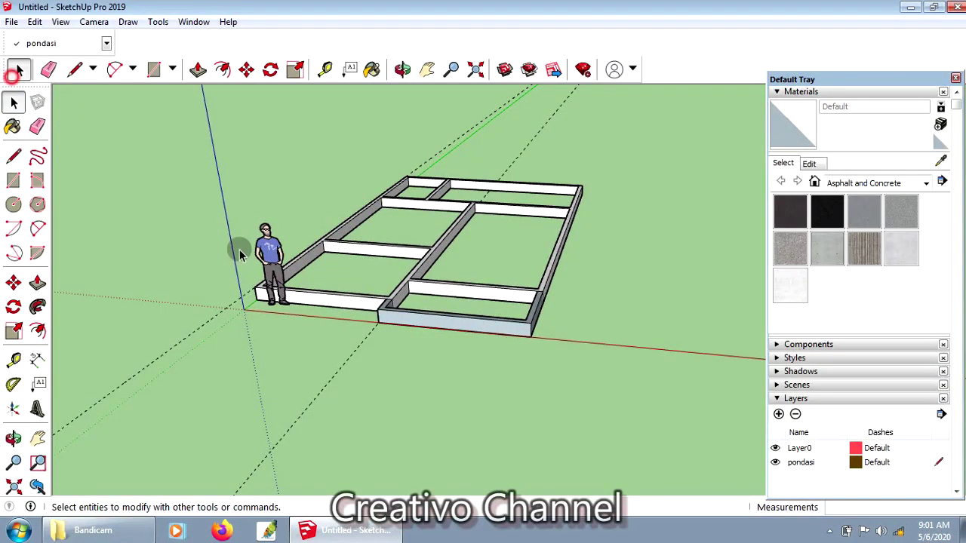
- Move the scale figure 4.08 m to the left of the foundation
{"action": "left_click", "coordinate": [270, 252]}
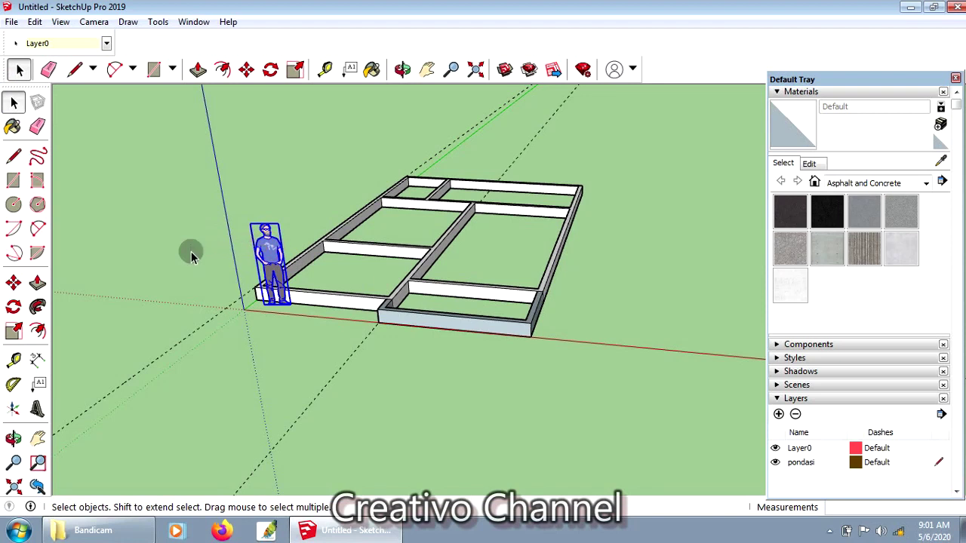
{"action": "left_click", "coordinate": [246, 70]}
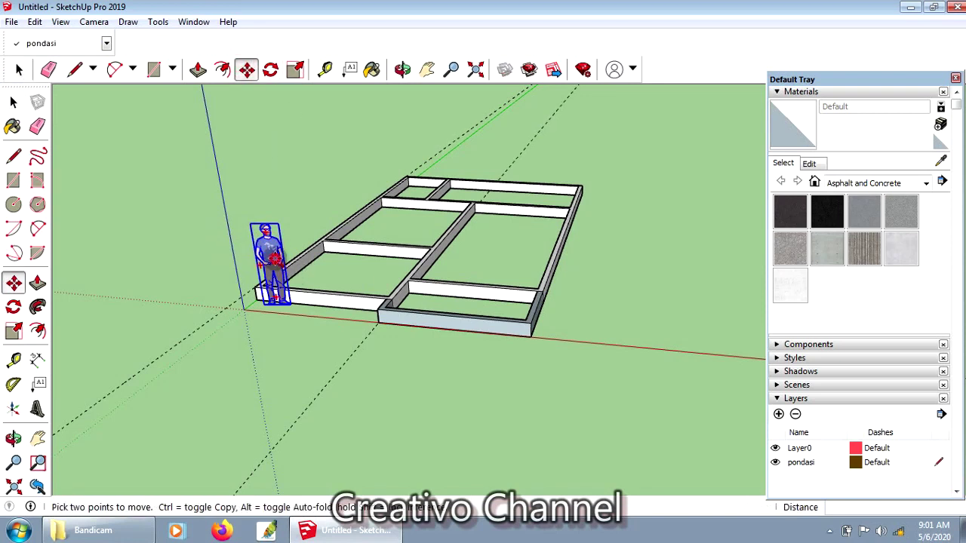
{"action": "left_click_drag", "start_coordinate": [273, 261], "coordinate": [100, 248]}
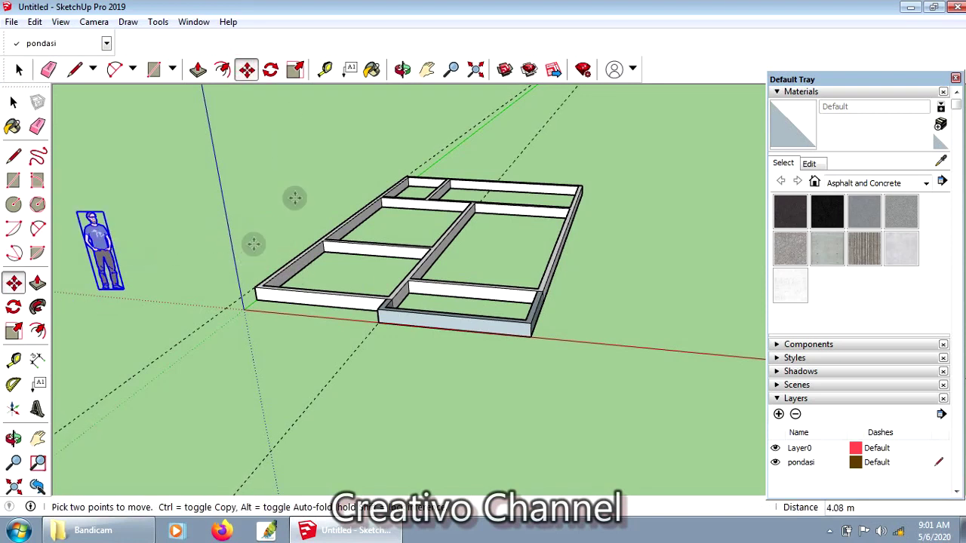
- Erase the dashed guide line along the green axis and orbit to look down
{"action": "left_click", "coordinate": [49, 70]}
{"action": "left_click", "coordinate": [173, 334]}
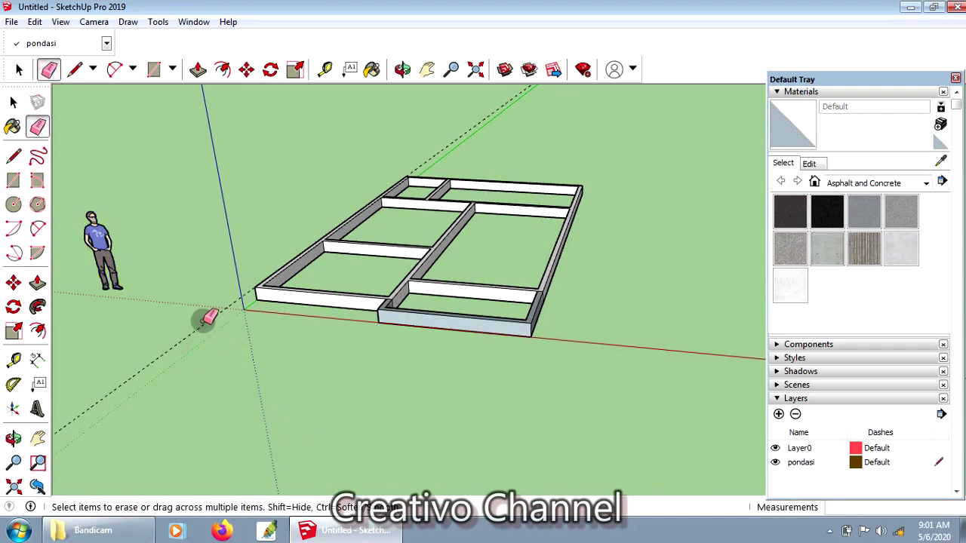
{"action": "left_click", "coordinate": [205, 322]}
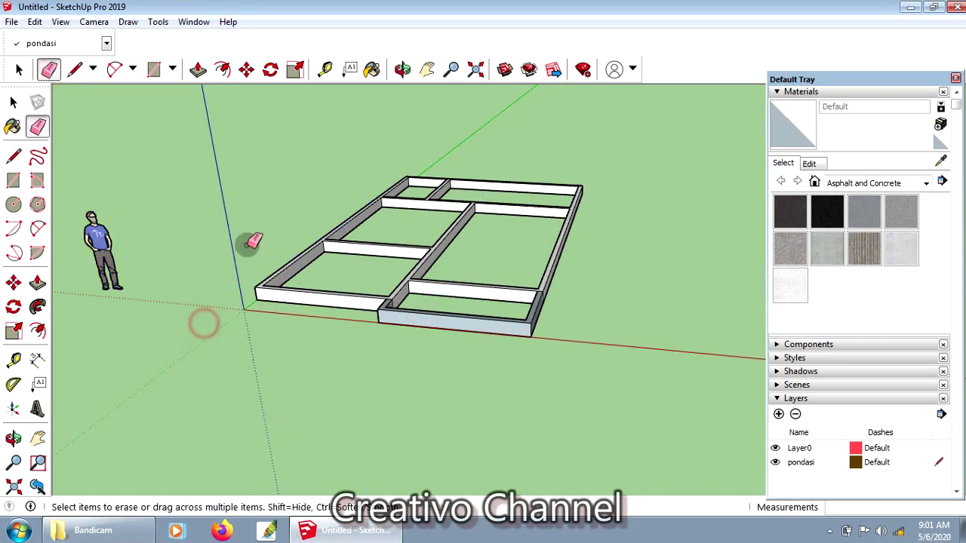
{"action": "left_click", "coordinate": [403, 69]}
{"action": "mouse_move", "coordinate": [352, 168]}
{"action": "left_mouse_down"}
{"action": "mouse_move", "coordinate": [443, 198]}
{"action": "mouse_move", "coordinate": [403, 249]}
{"action": "mouse_move", "coordinate": [470, 254]}
{"action": "mouse_move", "coordinate": [448, 211]}
{"action": "mouse_move", "coordinate": [400, 188]}
{"action": "left_mouse_up"}
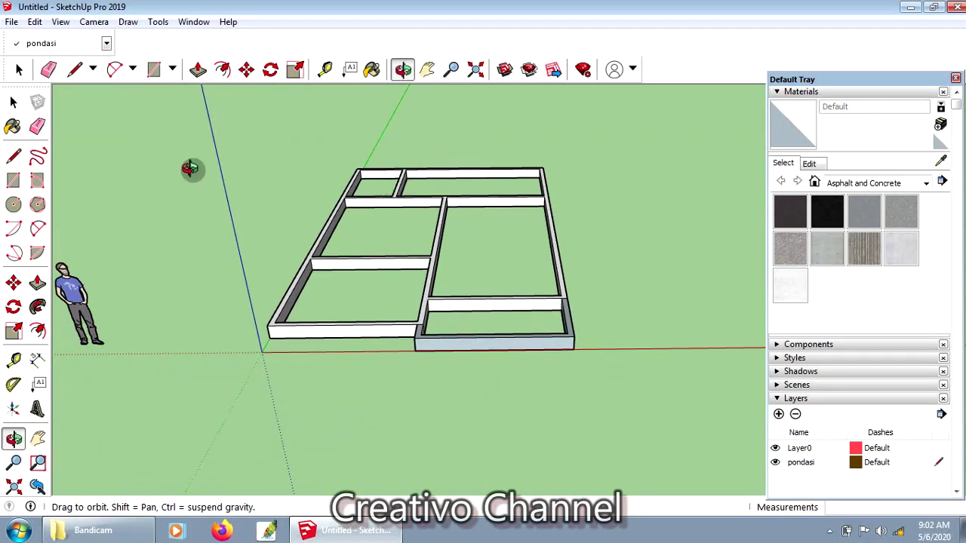
{"action": "left_click", "coordinate": [158, 104]}
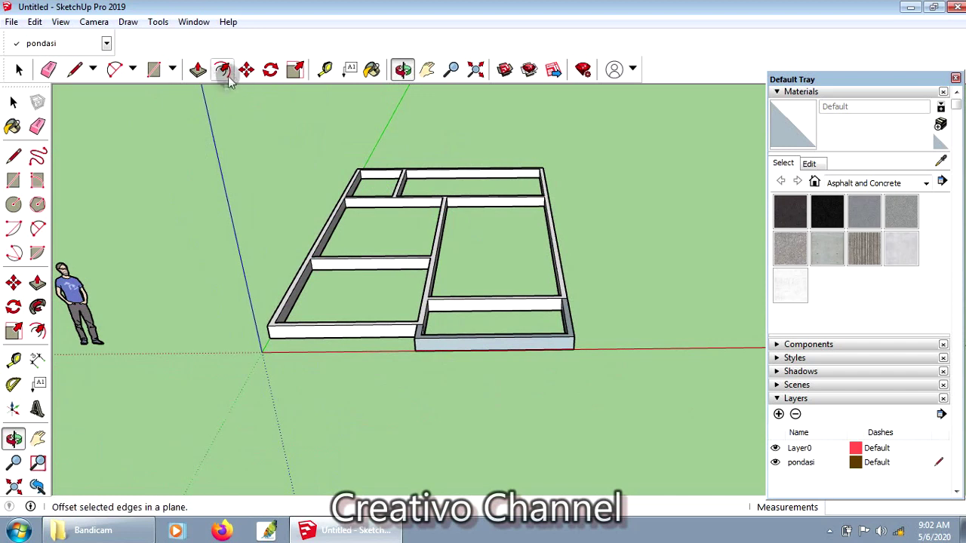
{"action": "left_click", "coordinate": [19, 69]}
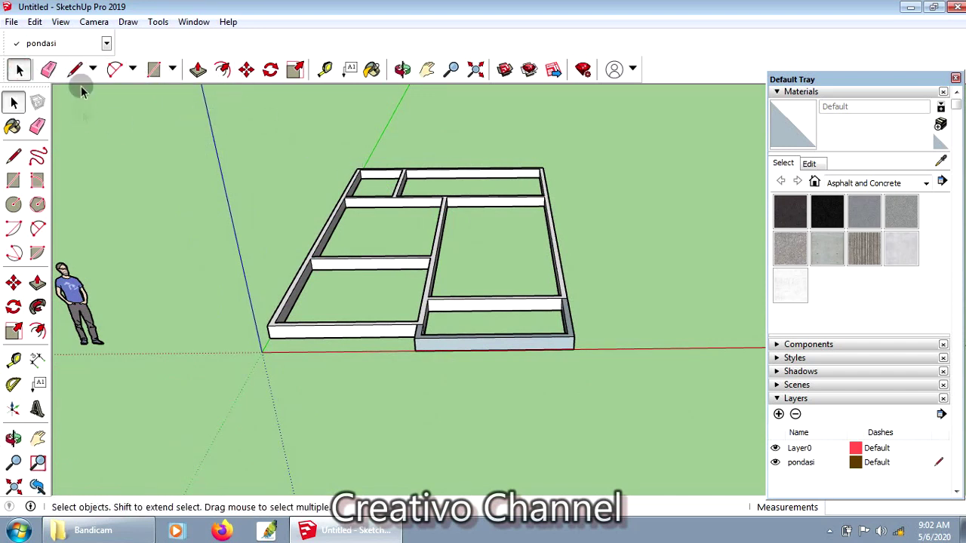
- Box-select the hollow 0.30 m foundation wall frame, make it one group, and orbit to check it
{"action": "left_click_drag", "start_coordinate": [221, 133], "coordinate": [642, 416]}
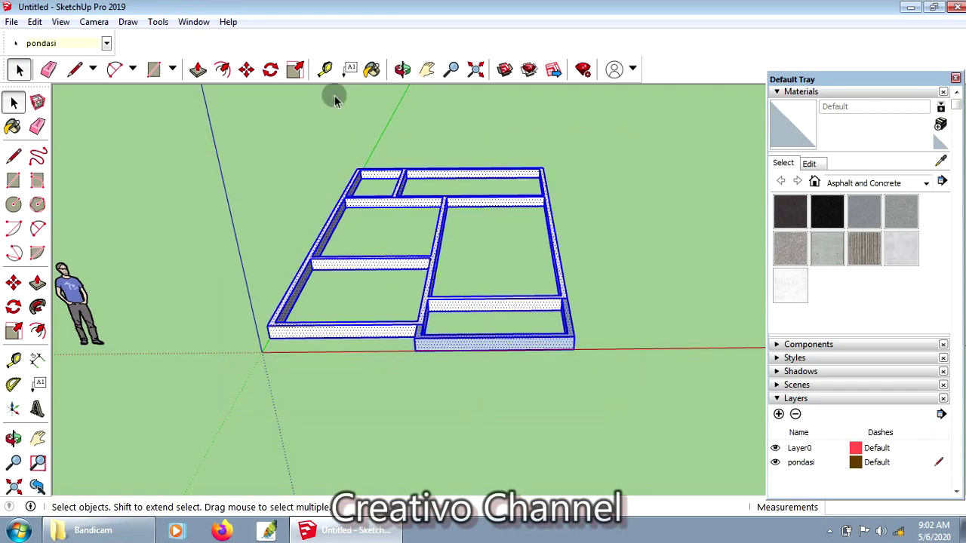
{"action": "right_click", "coordinate": [460, 171]}
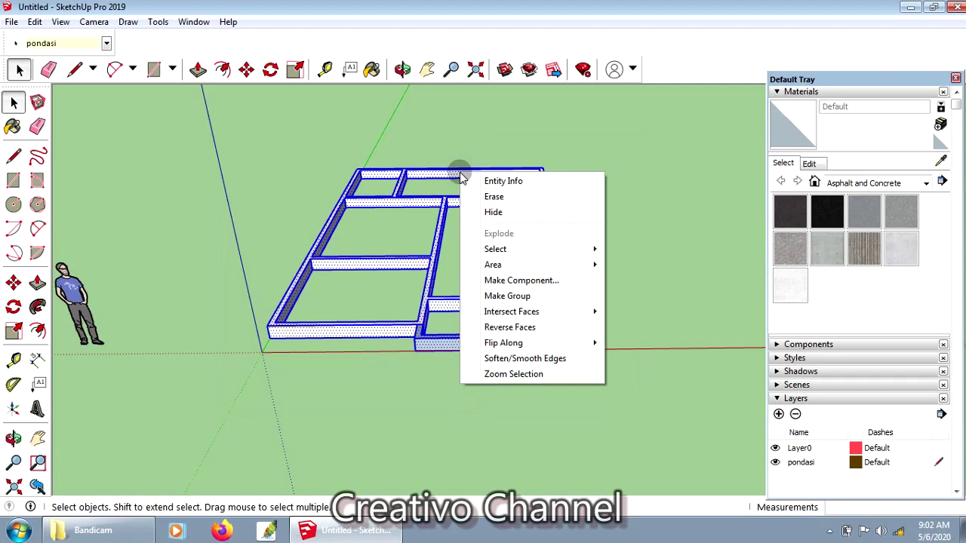
{"action": "left_click", "coordinate": [507, 296]}
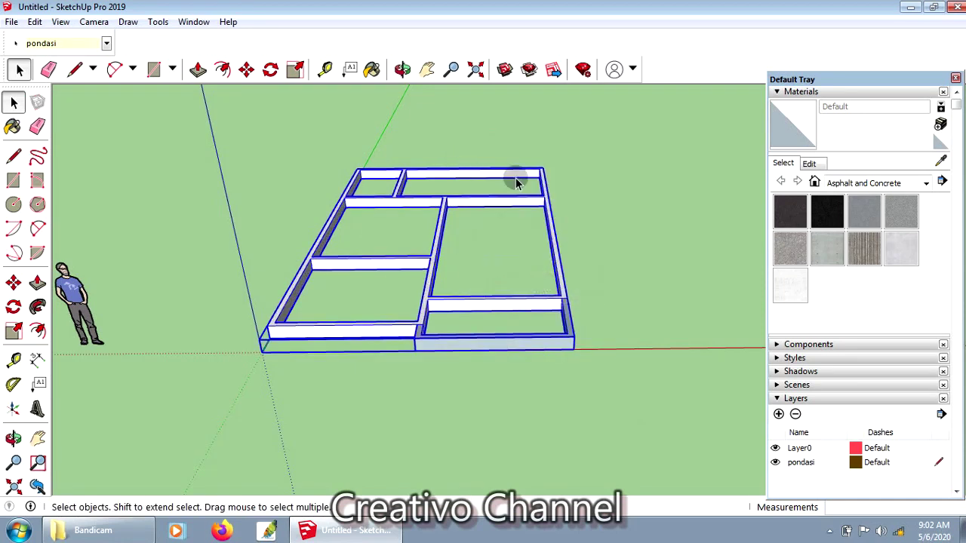
{"action": "left_click", "coordinate": [407, 70]}
{"action": "mouse_move", "coordinate": [576, 246]}
{"action": "left_mouse_down"}
{"action": "mouse_move", "coordinate": [497, 263]}
{"action": "mouse_move", "coordinate": [511, 254]}
{"action": "mouse_move", "coordinate": [498, 280]}
{"action": "left_mouse_up"}
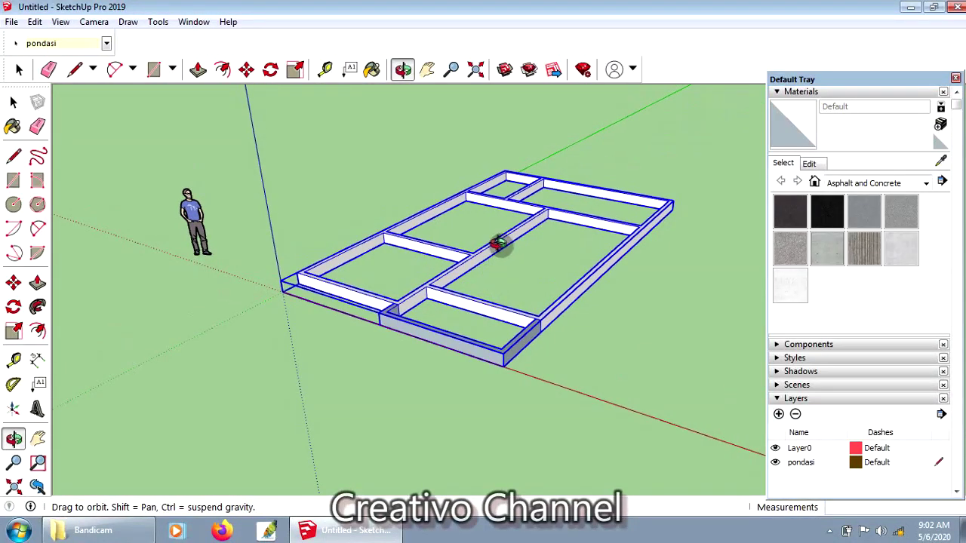
{"action": "left_click_drag", "start_coordinate": [531, 216], "coordinate": [547, 260]}
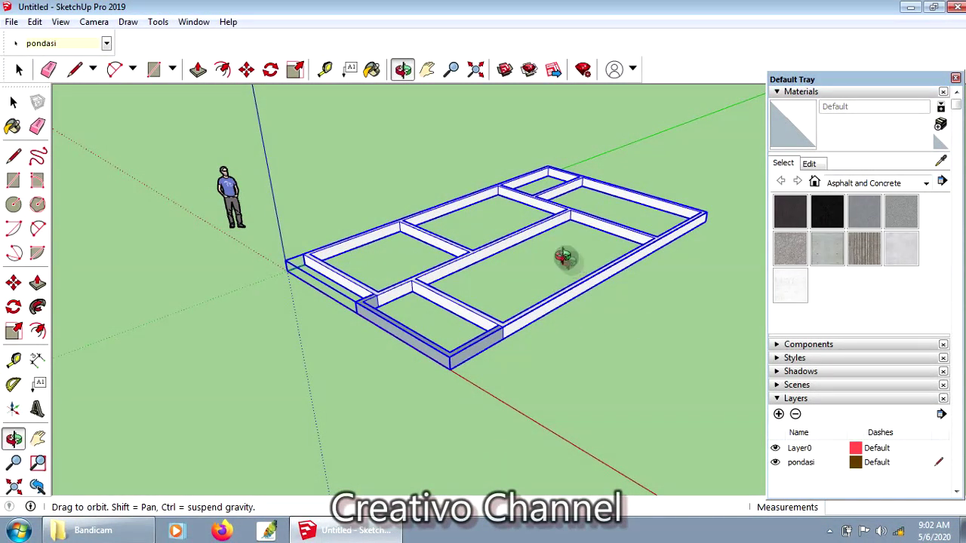
{"action": "left_click_drag", "start_coordinate": [532, 276], "coordinate": [555, 283]}
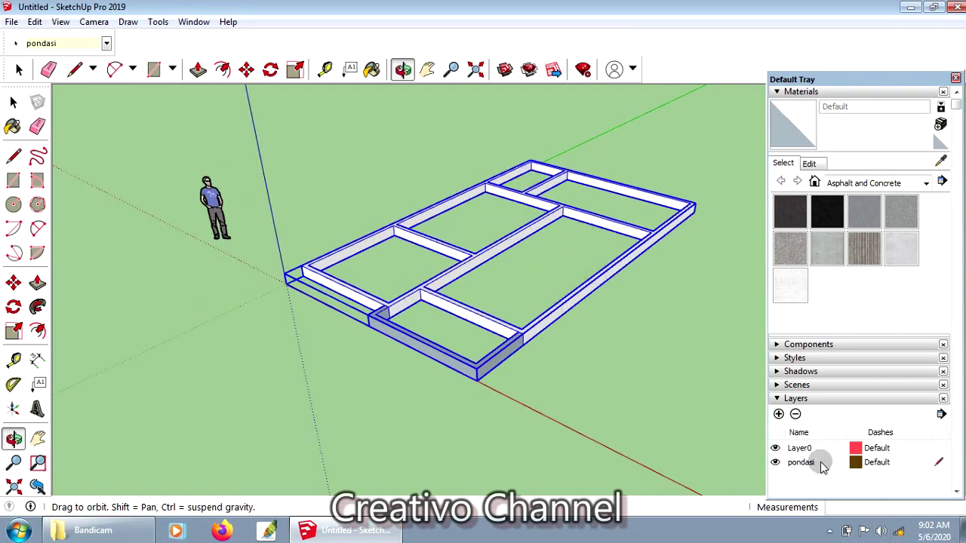
{"action": "left_click_drag", "start_coordinate": [433, 272], "coordinate": [469, 249]}
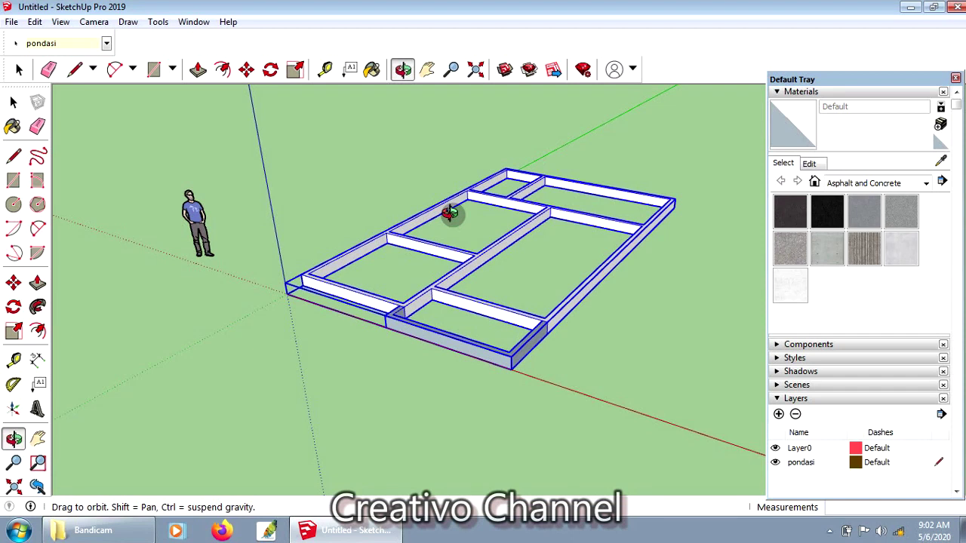
{"action": "mouse_move", "coordinate": [447, 218]}
{"action": "left_mouse_down"}
{"action": "mouse_move", "coordinate": [452, 225]}
{"action": "mouse_move", "coordinate": [438, 224]}
{"action": "mouse_move", "coordinate": [458, 237]}
{"action": "mouse_move", "coordinate": [450, 208]}
{"action": "left_mouse_up"}
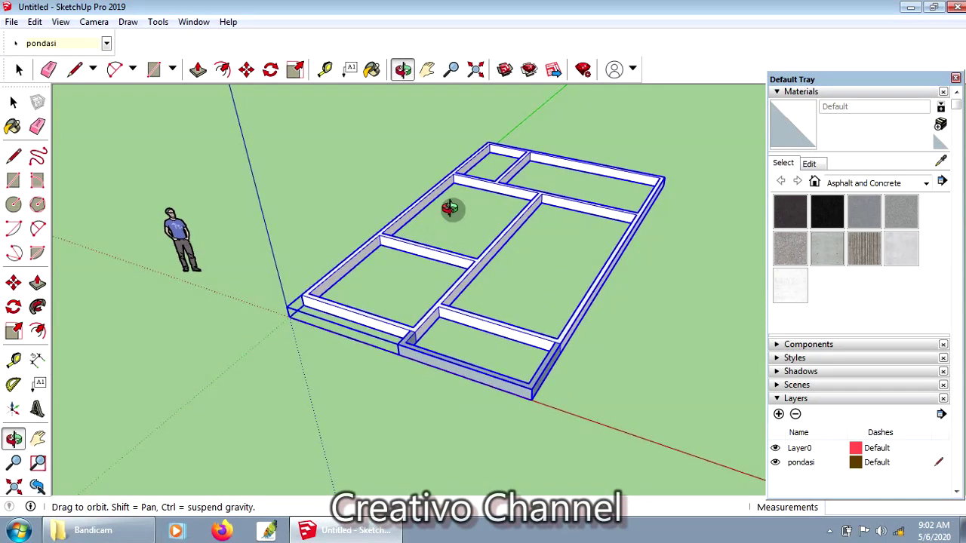